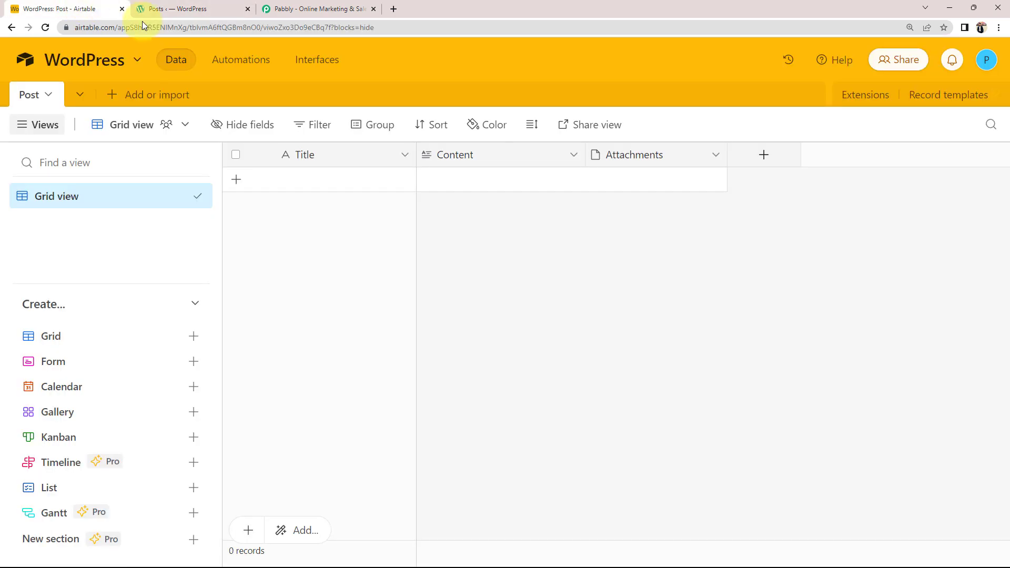
Switch to the Pabbly account and open the Pabbly Connect app.
left_click(95, 9)
left_click(274, 9)
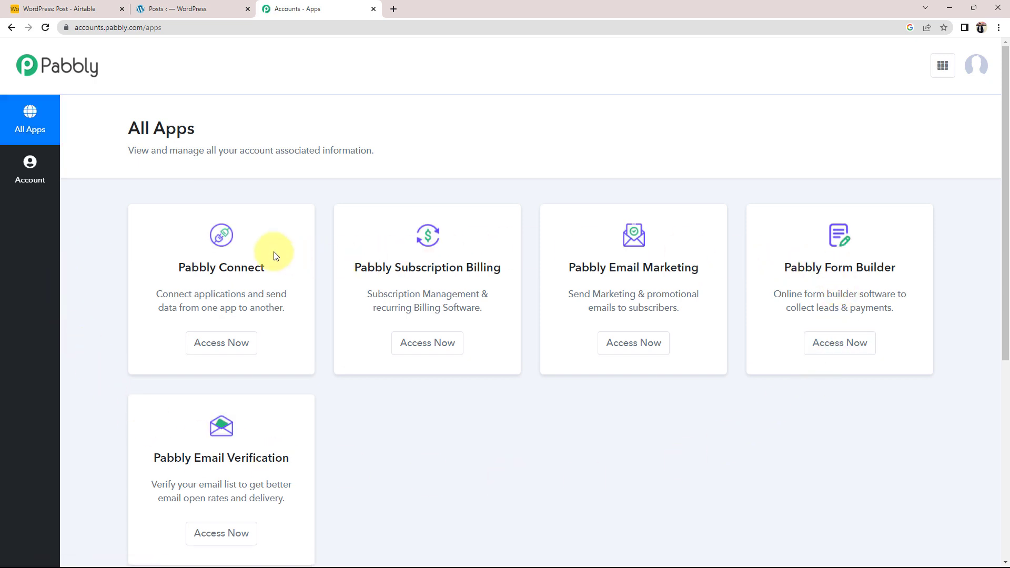
left_click_drag(179, 267, 261, 266)
left_click(134, 240)
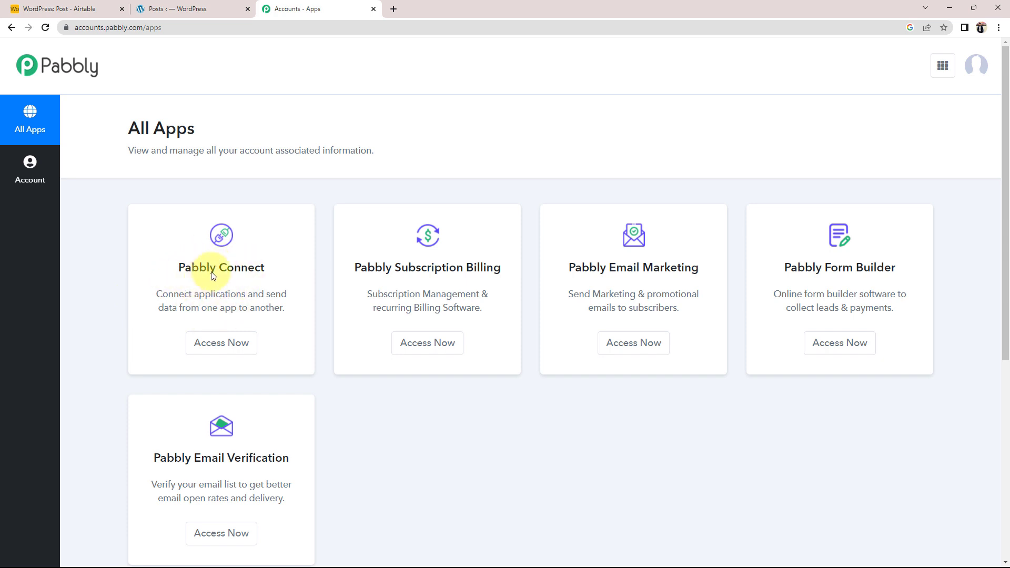
left_click(206, 341)
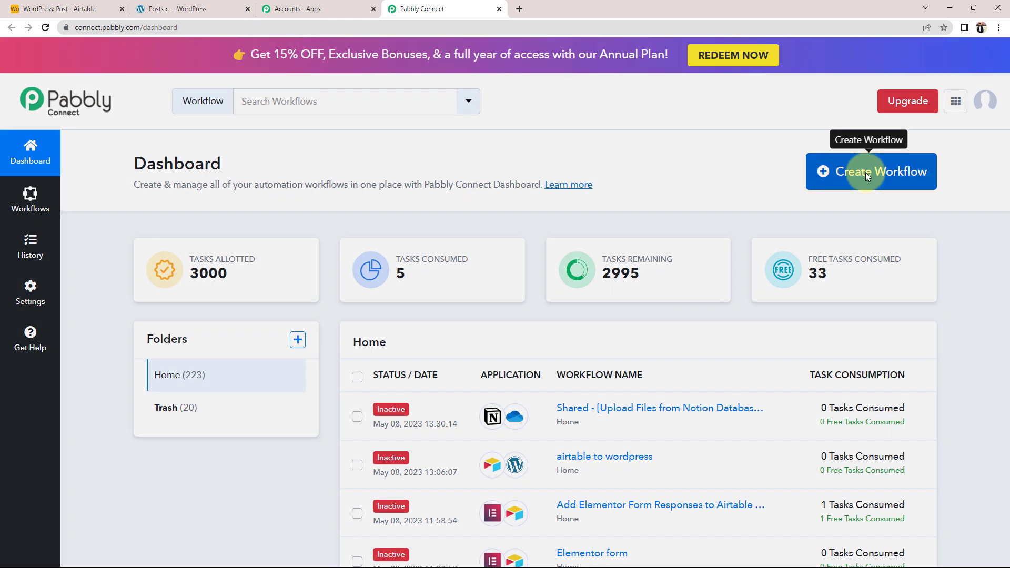
Create a workflow named "Create WordPress Post from Airtable Automatically" and collapse its trigger section.
left_click(866, 172)
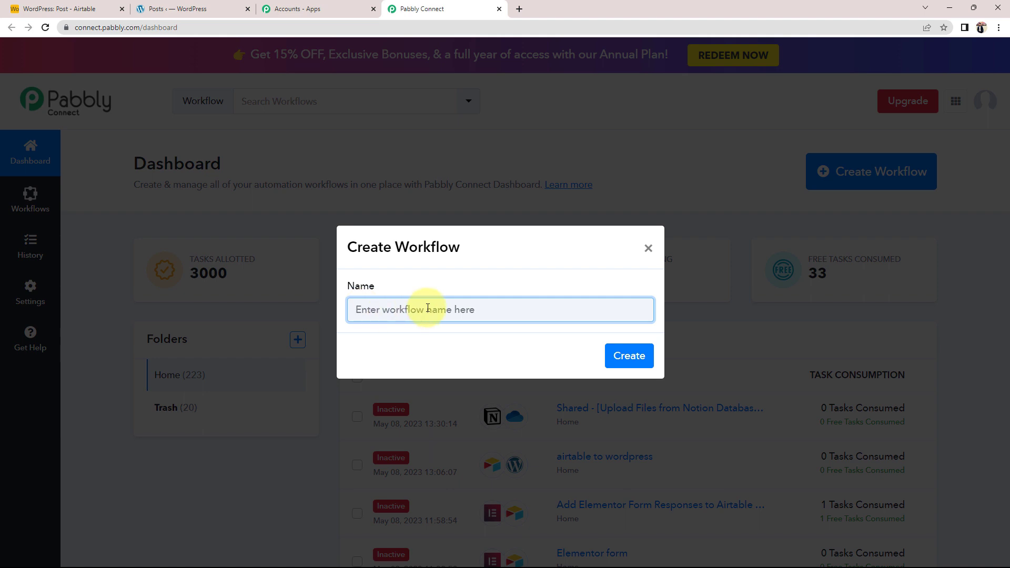
type("Create WordPress Post from Airtable Automatically")
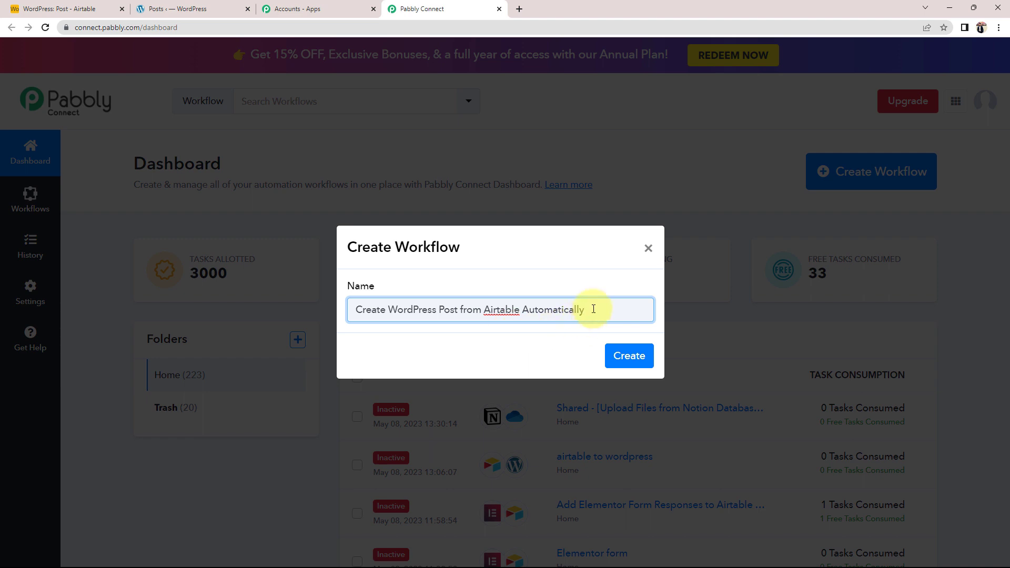
left_click(627, 355)
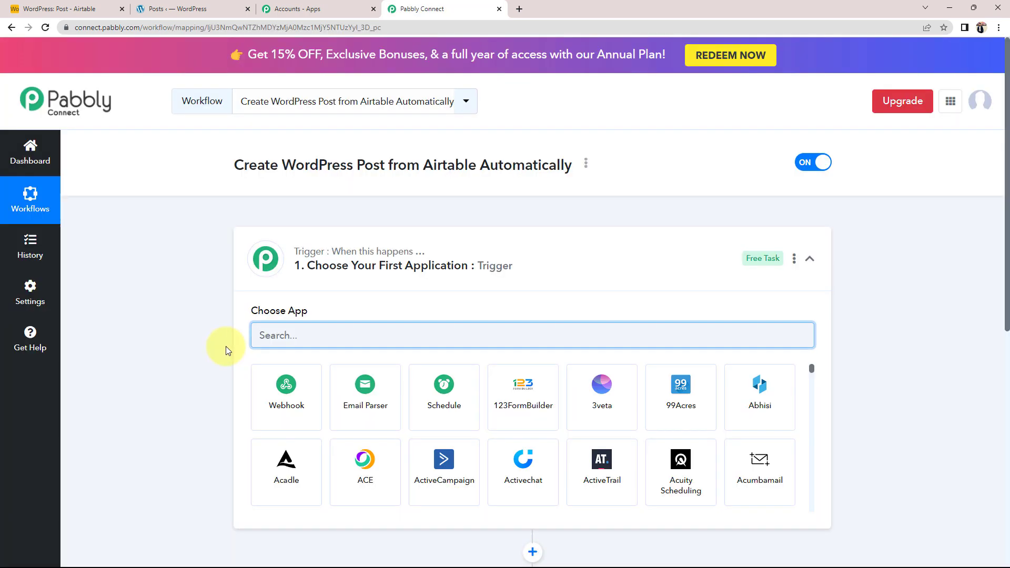
left_click(810, 261)
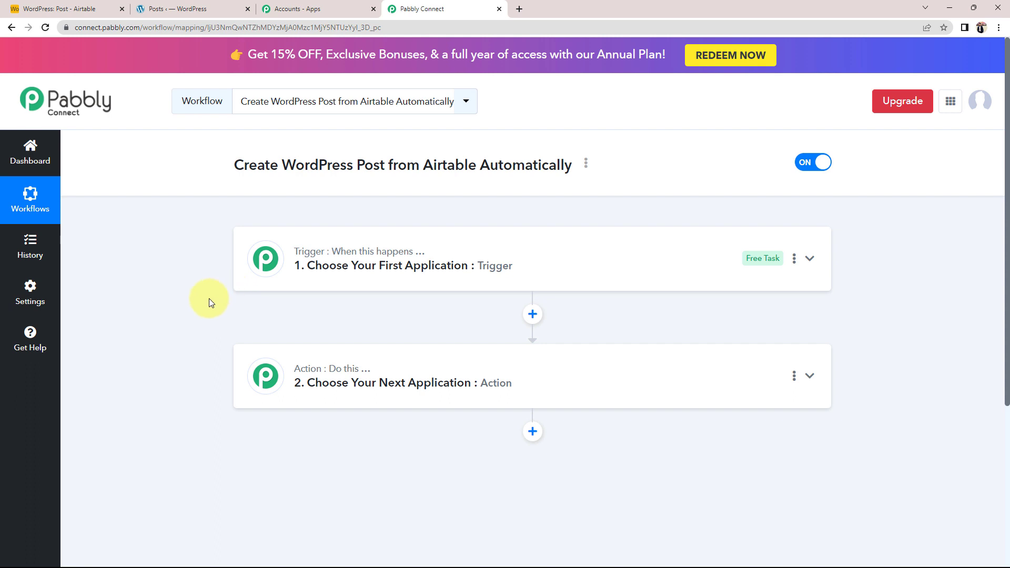
Look over the Airtable Post table and the WordPress posts list, and return to the Pabbly Connect workflow.
left_click(73, 5)
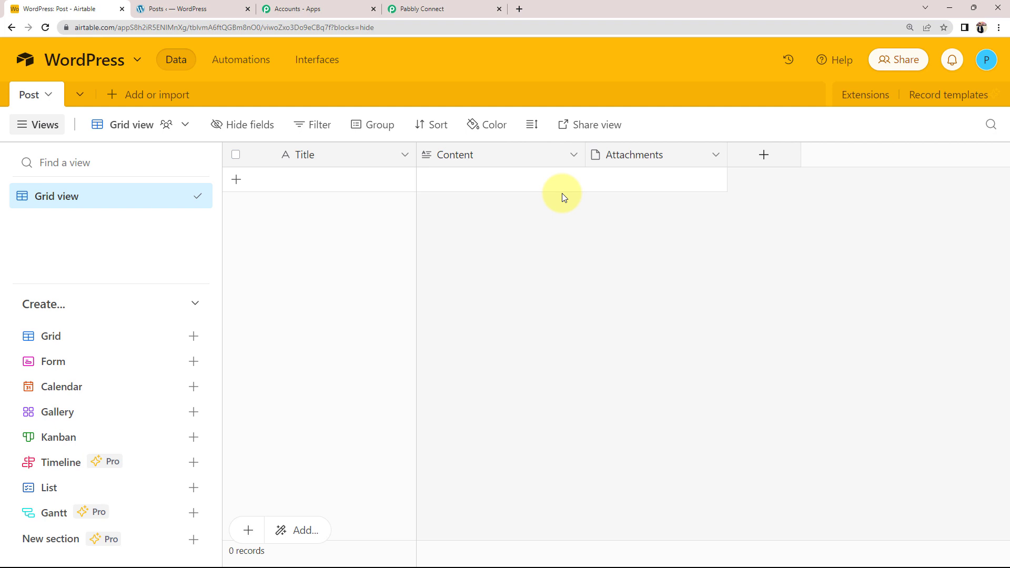
left_click(170, 9)
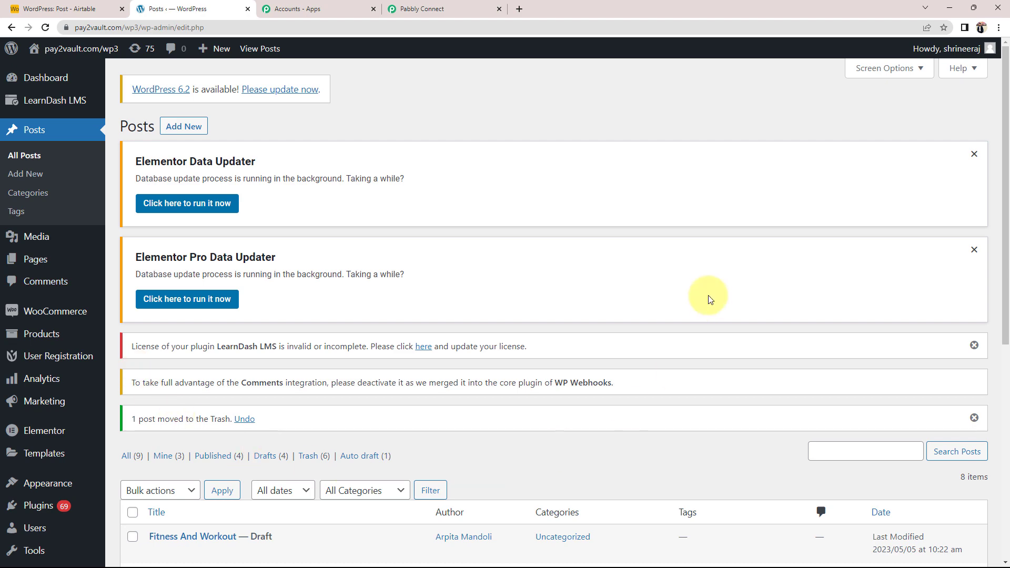
scroll(484, 311, "down", 2)
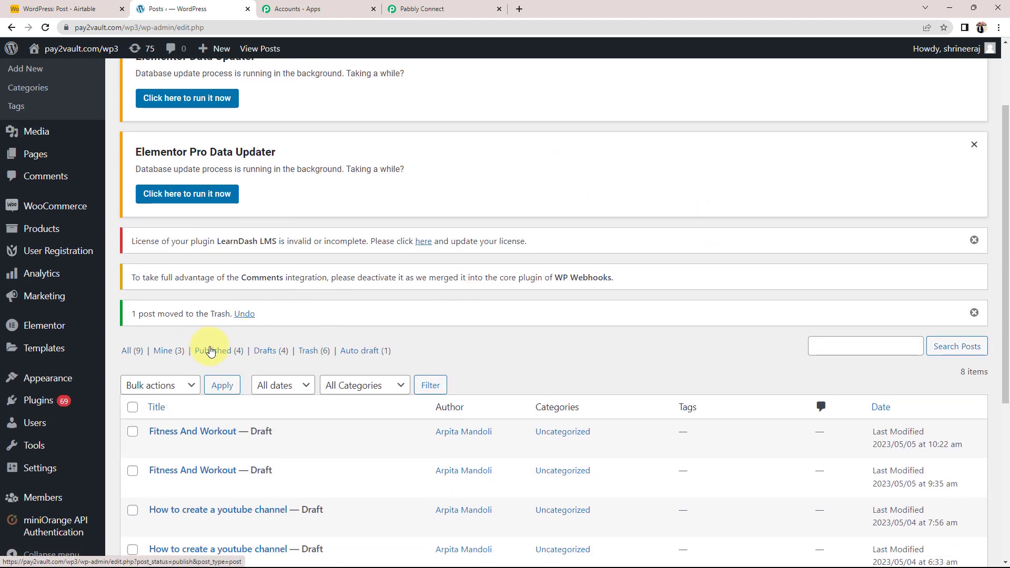
left_click(426, 9)
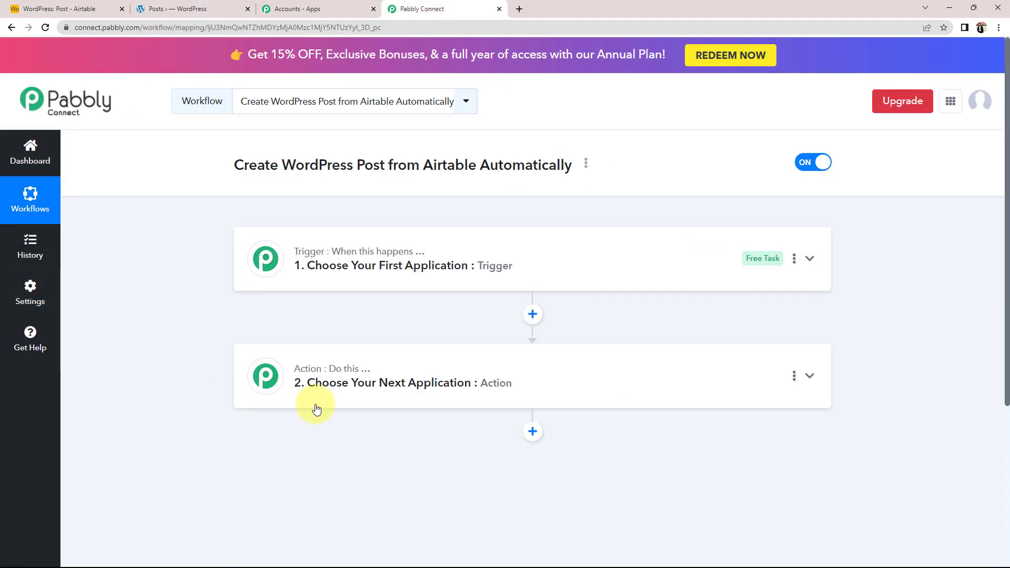
Set Airtable as the workflow's trigger app with New Record as the trigger event.
left_click(307, 265)
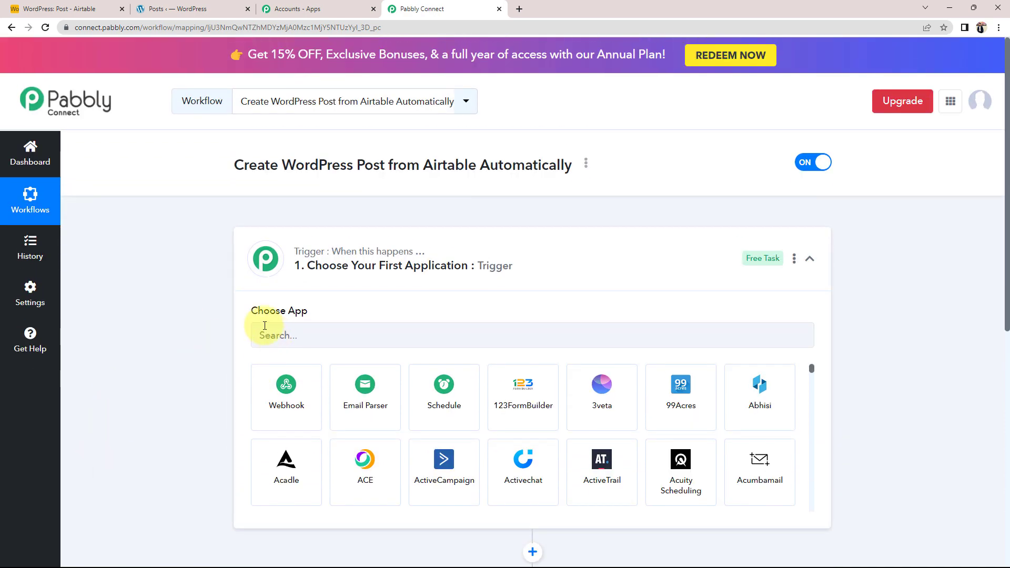
left_click(251, 335)
type("airta")
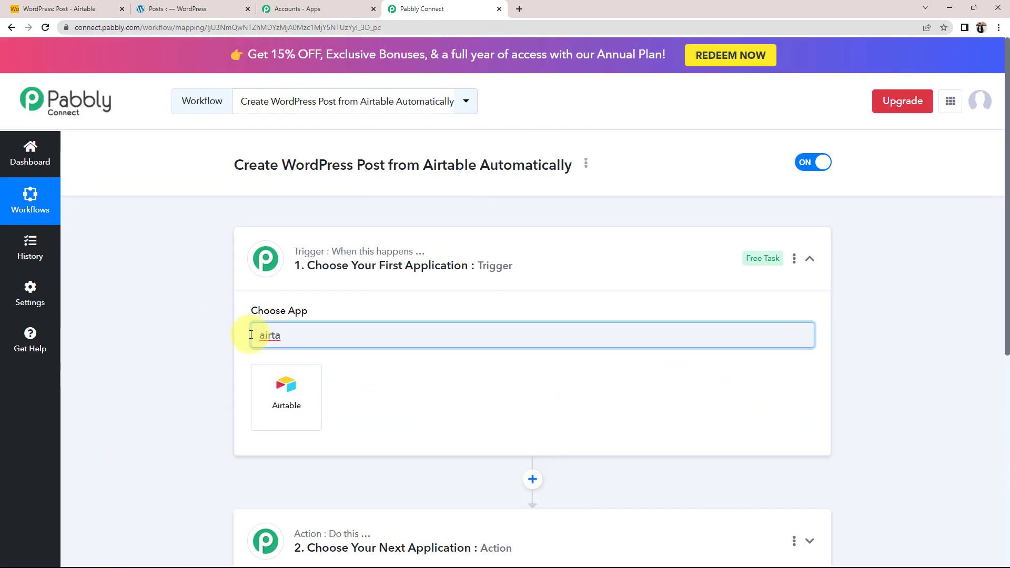
left_click(286, 392)
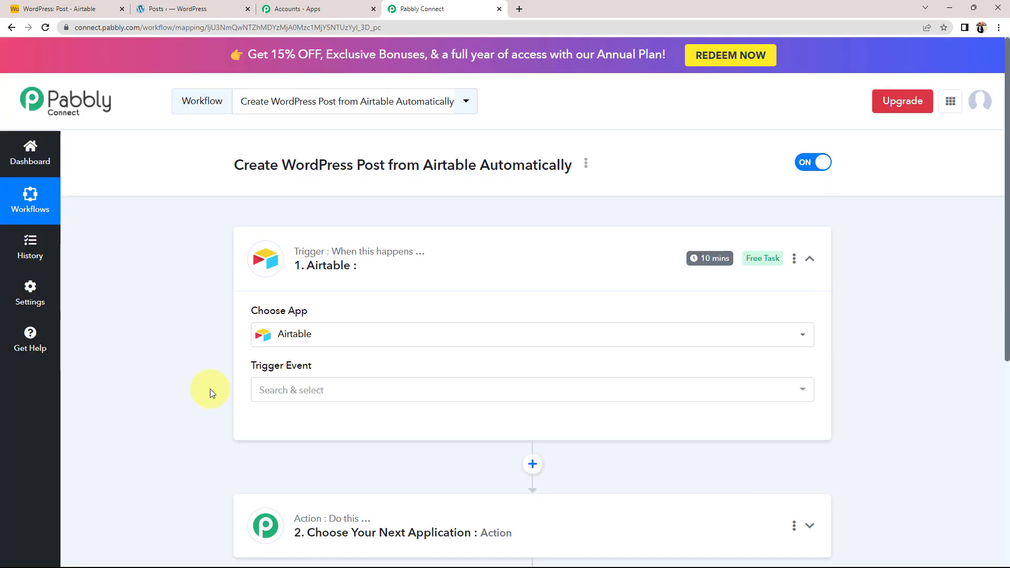
left_click(315, 390)
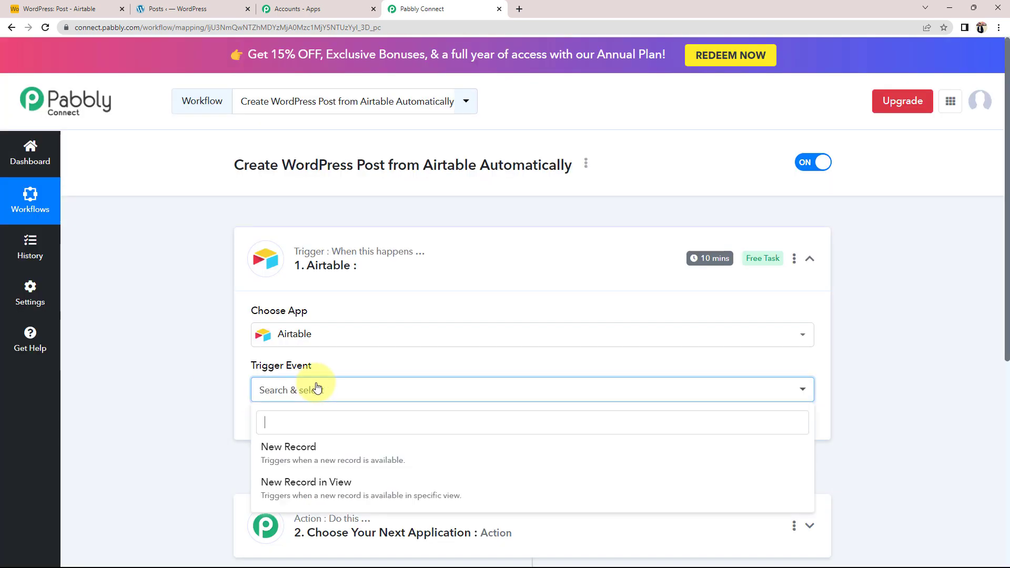
left_click(294, 463)
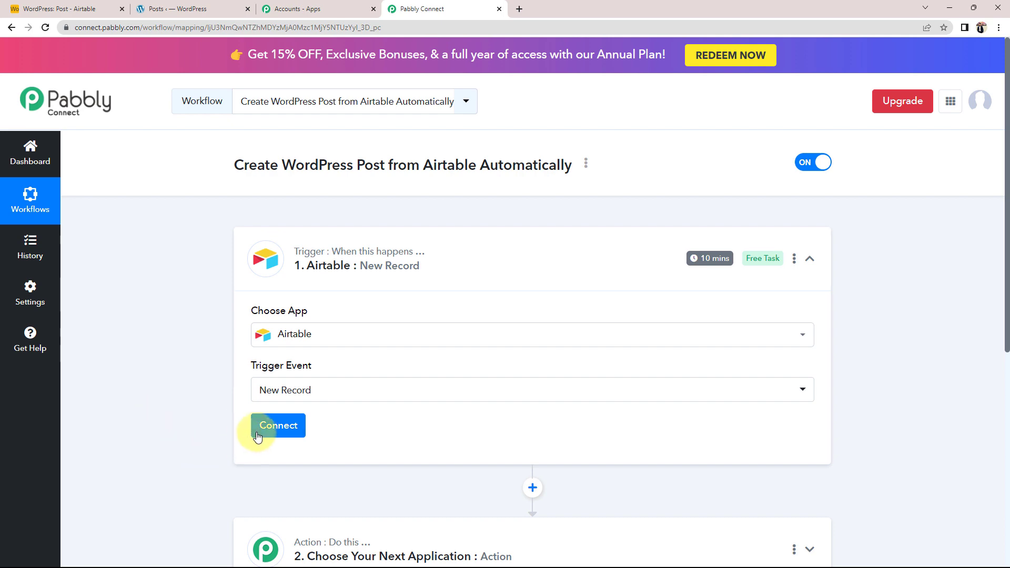
Start a new Airtable connection for the trigger and read the instructions for obtaining the token.
left_click(258, 436)
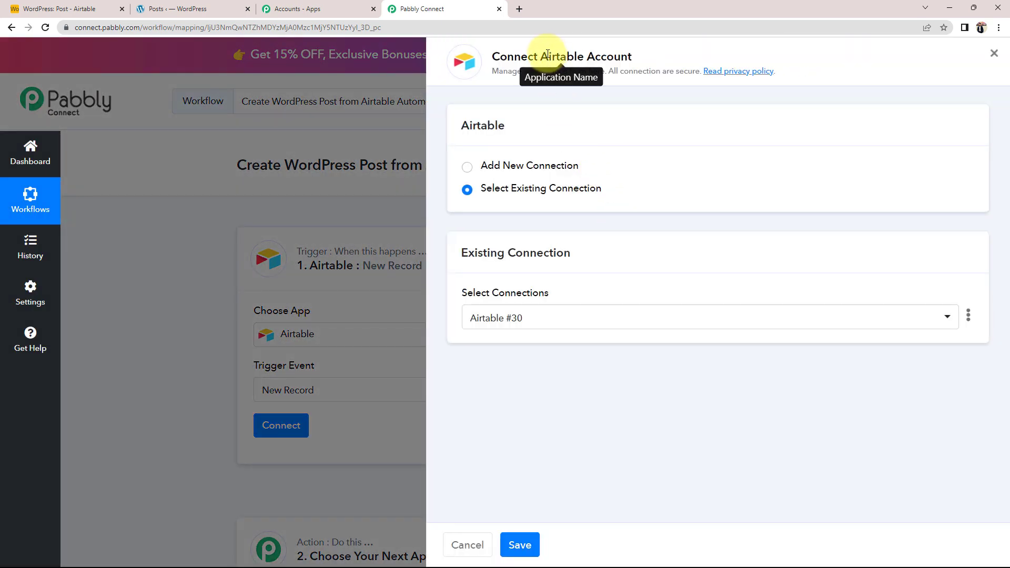
left_click_drag(559, 56, 643, 57)
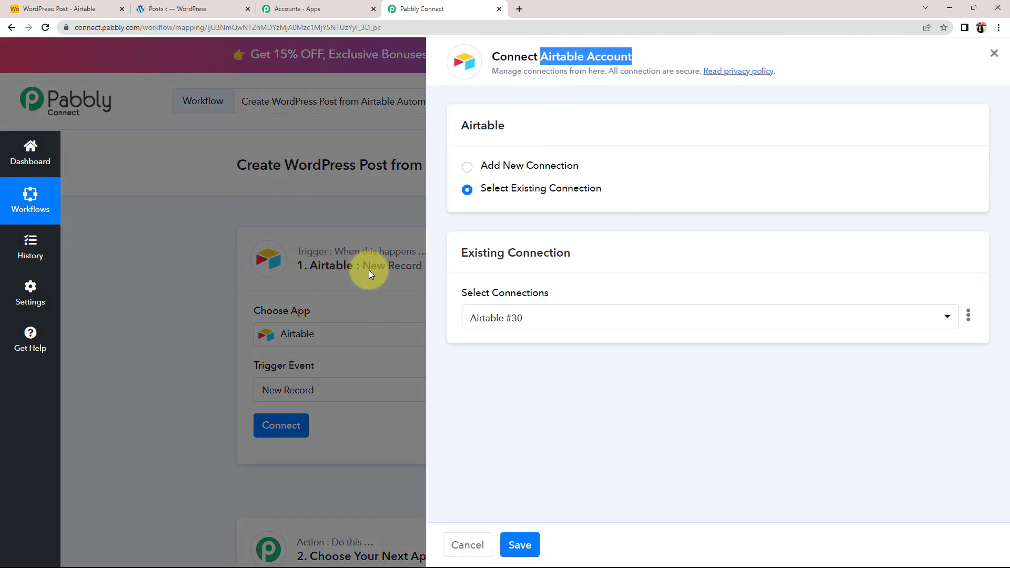
left_click(466, 166)
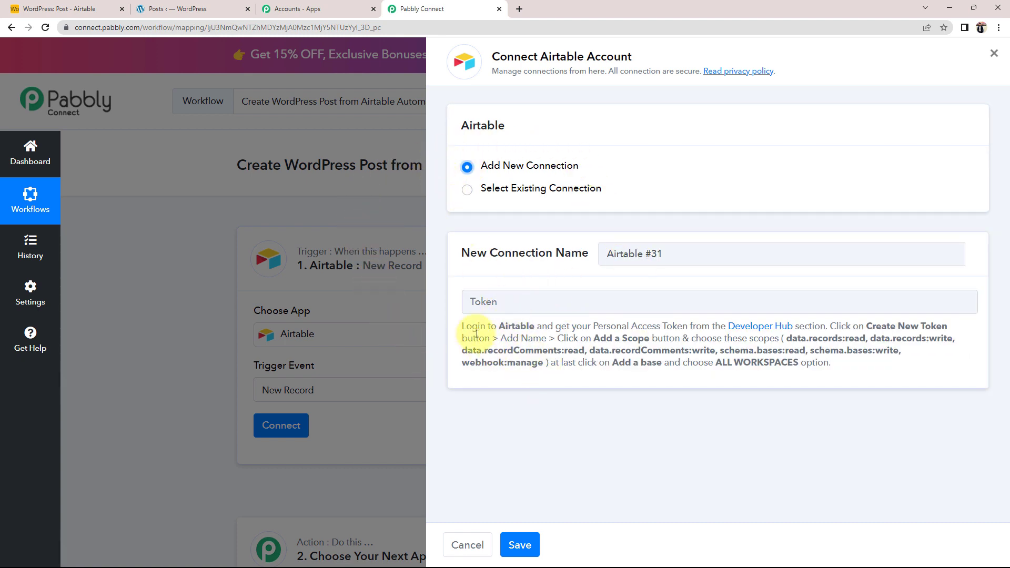
left_click_drag(463, 325, 794, 445)
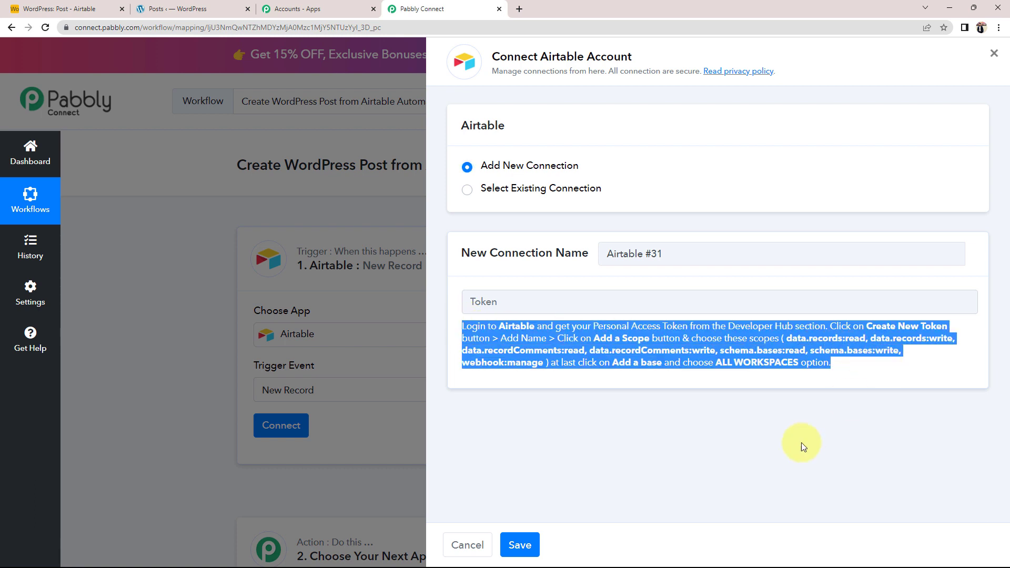
left_click(795, 448)
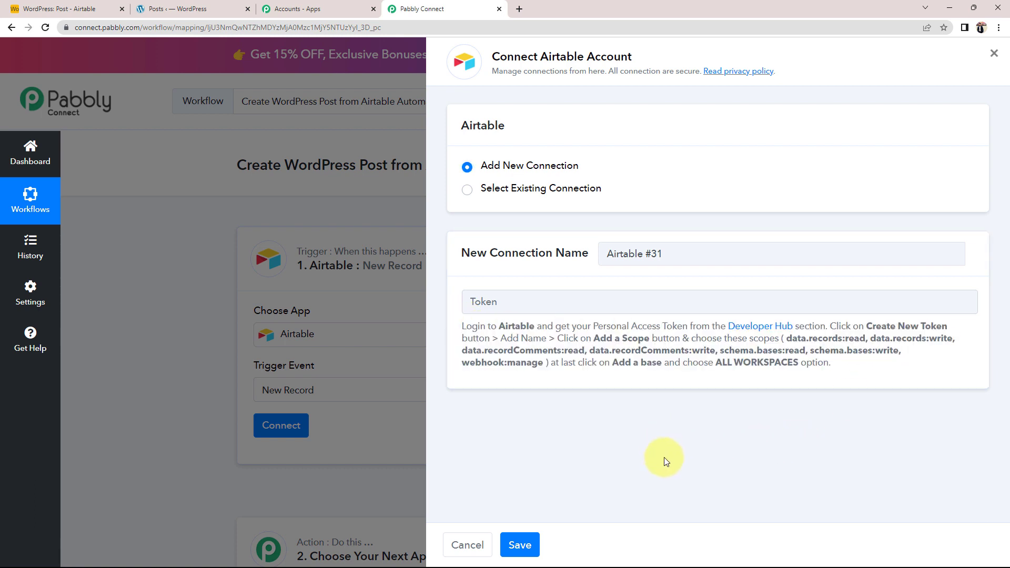
Start a personal access token named "Wordpress Integration" in Airtable's Developer Hub and check the scopes Pabbly Connect requires.
left_click(758, 327)
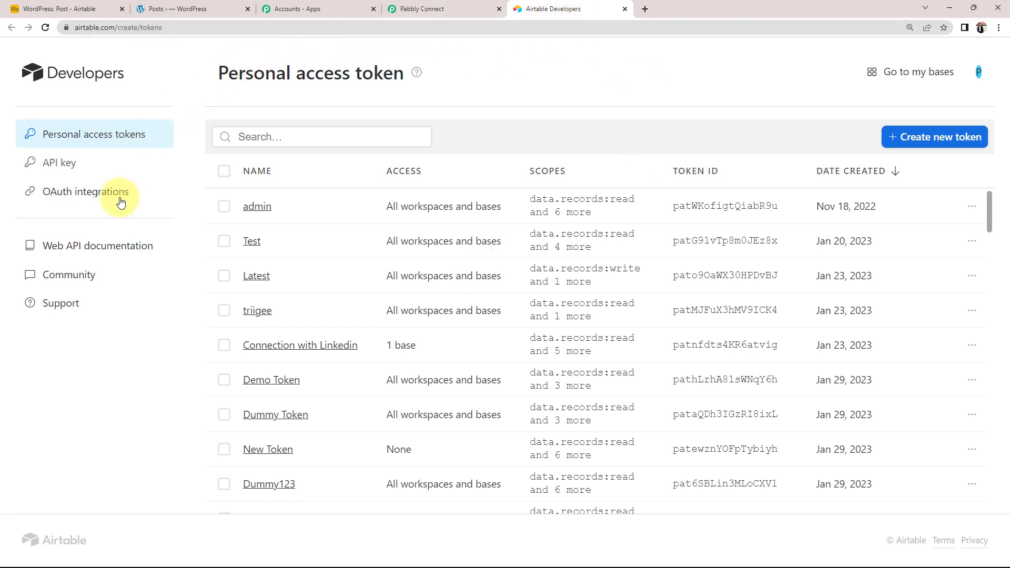
left_click(931, 139)
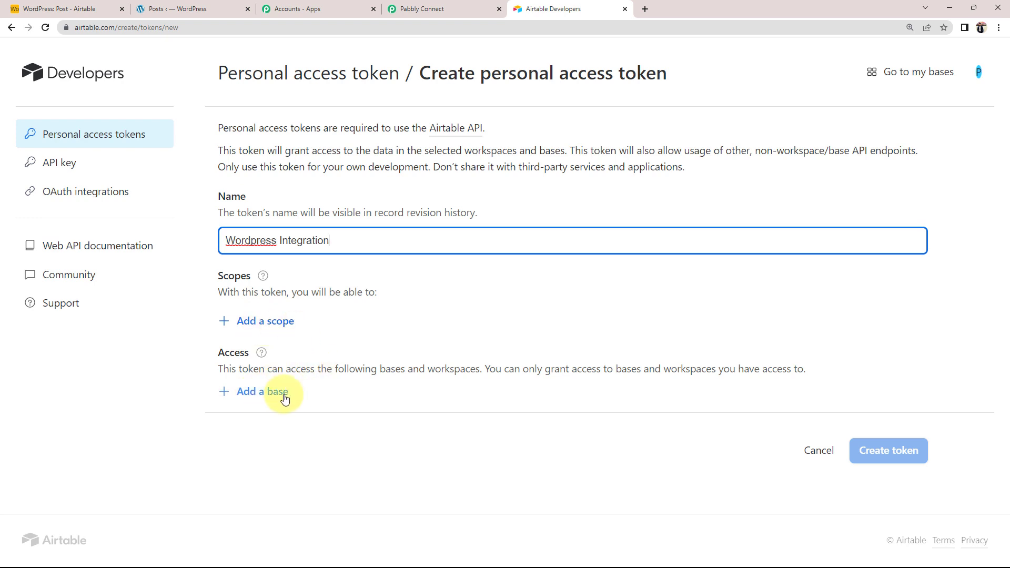
left_click(413, 9)
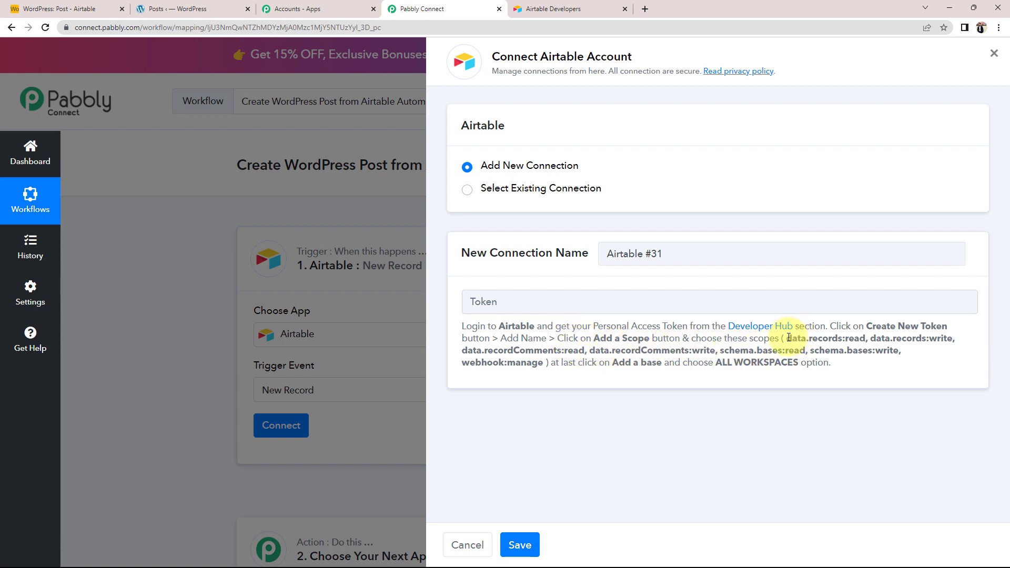
left_click_drag(789, 338, 888, 349)
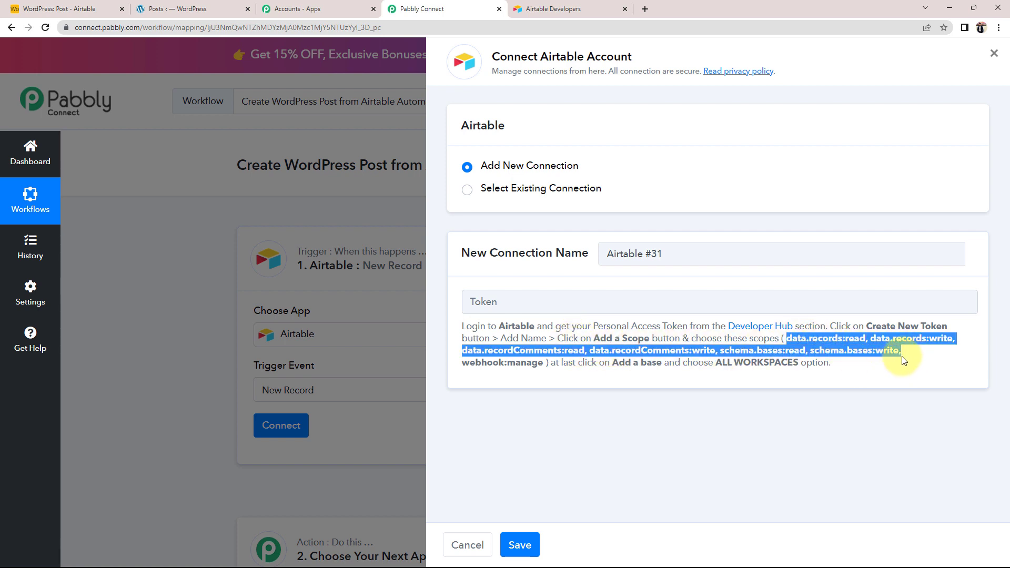
left_click(893, 379)
left_click(553, 8)
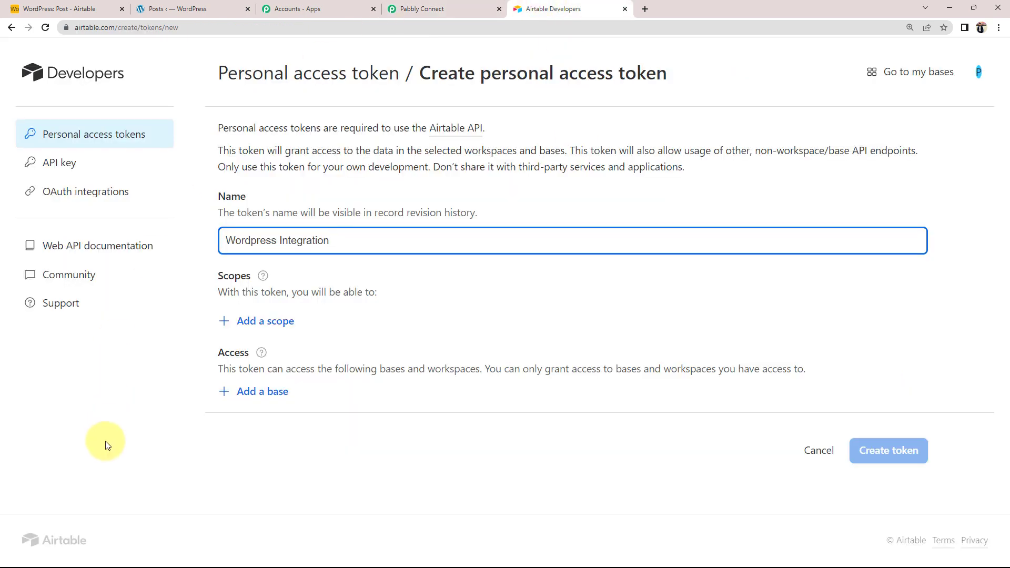
Add the scopes data.records:read, data.records:write, data.recordComments:read, data.recordComments:write, schema.bases:read, schema.bases:write, webhook:manage and block:manage to the token.
left_click(248, 321)
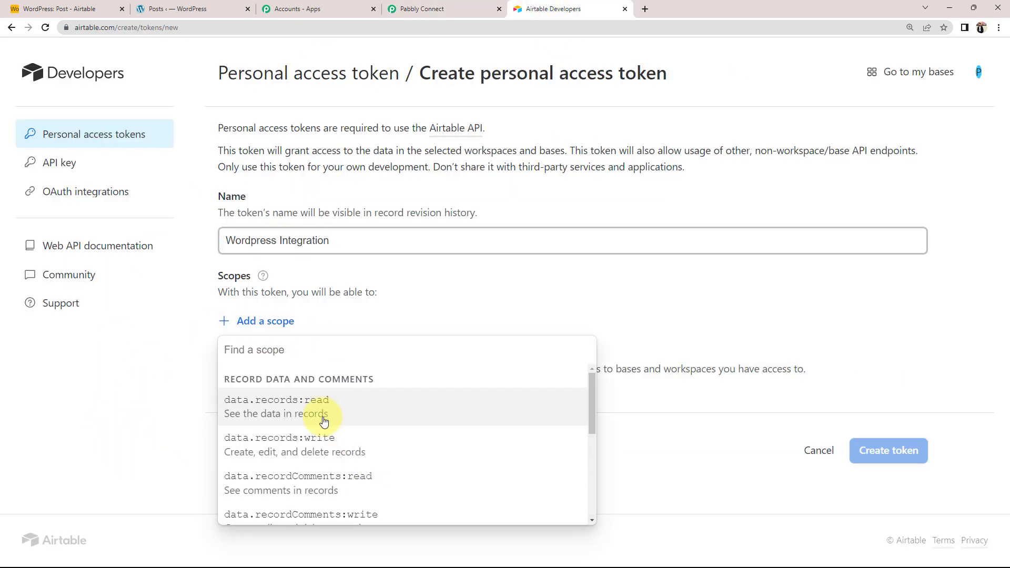
left_click(324, 421)
left_click(259, 354)
left_click(275, 437)
left_click(258, 390)
left_click(279, 257)
left_click(258, 427)
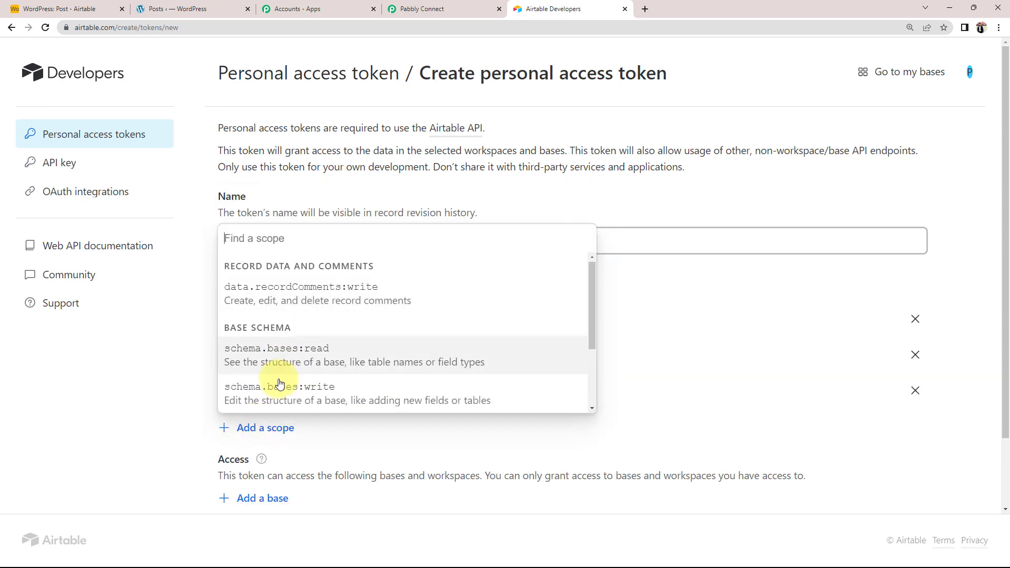
left_click(277, 355)
left_click(258, 462)
left_click(274, 295)
left_click(258, 496)
left_click(264, 361)
left_click(258, 348)
left_click(273, 429)
left_click(279, 382)
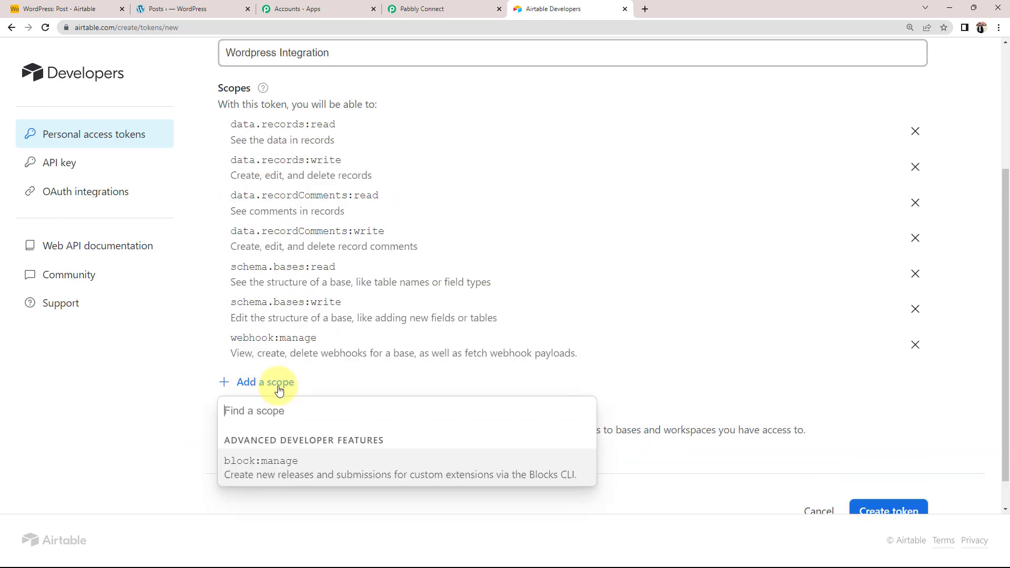
left_click(274, 467)
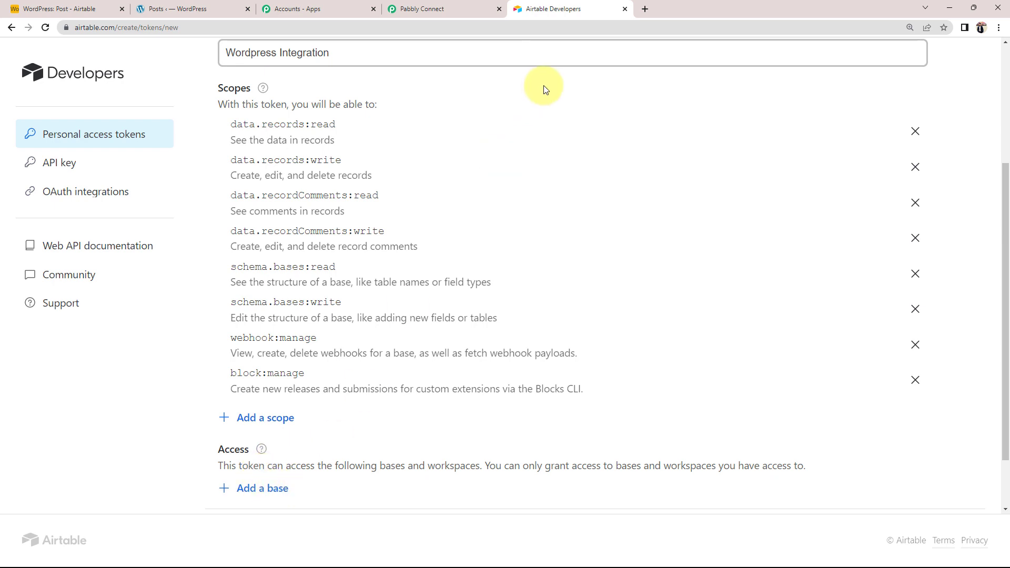
Grant the token access to all current and future bases in all current and future workspaces, and create the token.
left_click(435, 7)
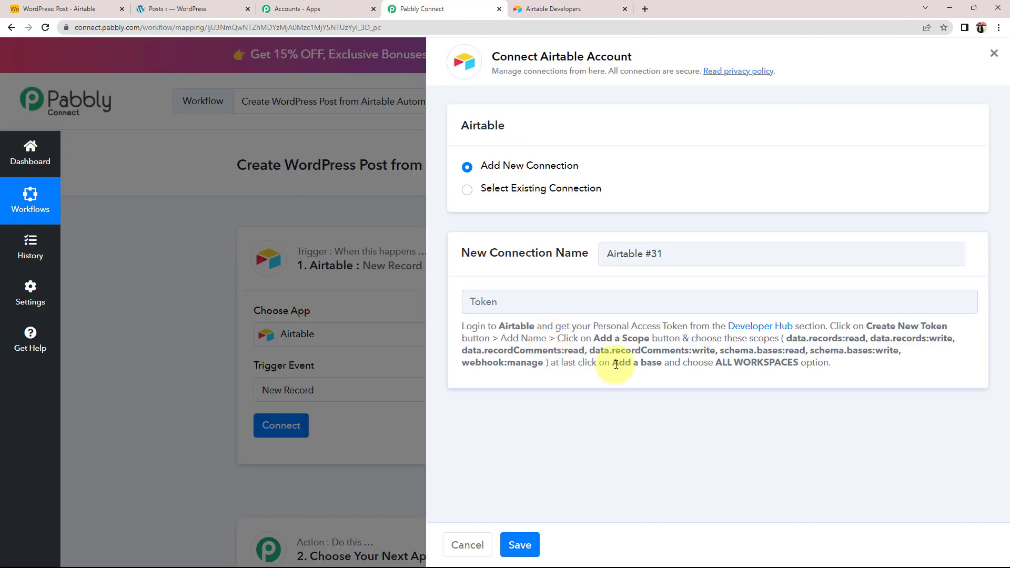
left_click_drag(616, 364, 797, 365)
left_click(556, 9)
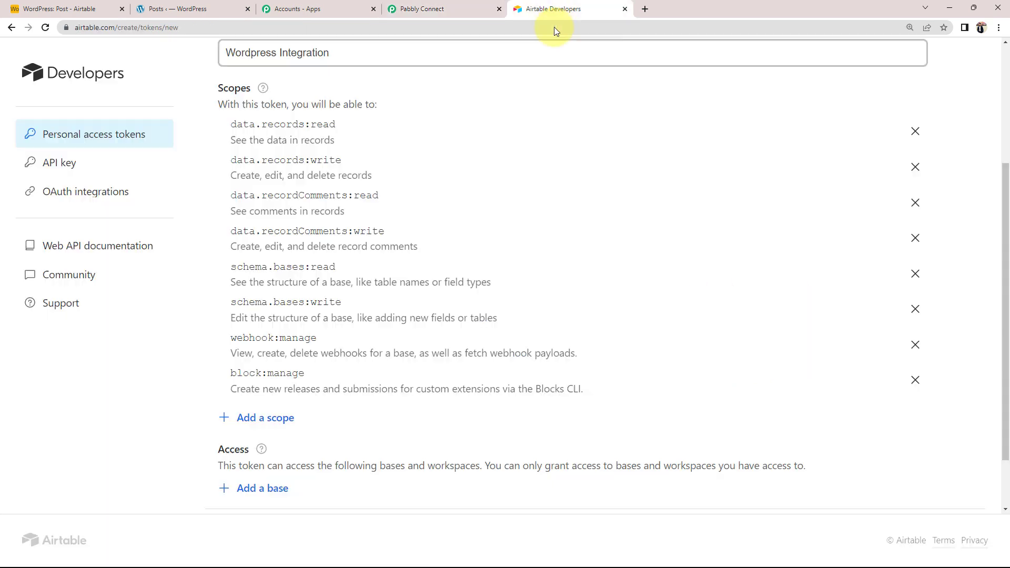
left_click(262, 491)
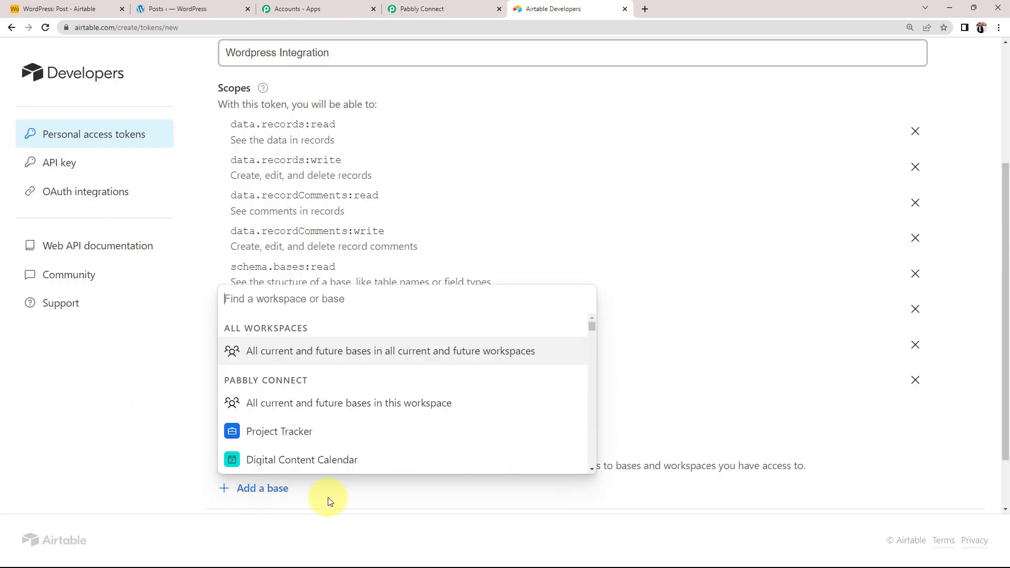
left_click(382, 357)
scroll(260, 444, "down", 3)
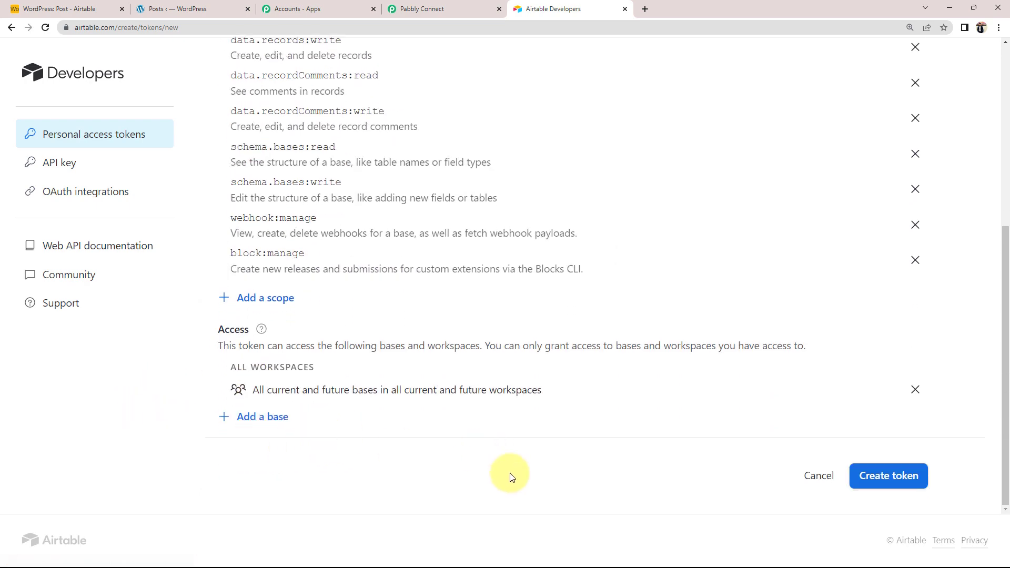
left_click(877, 477)
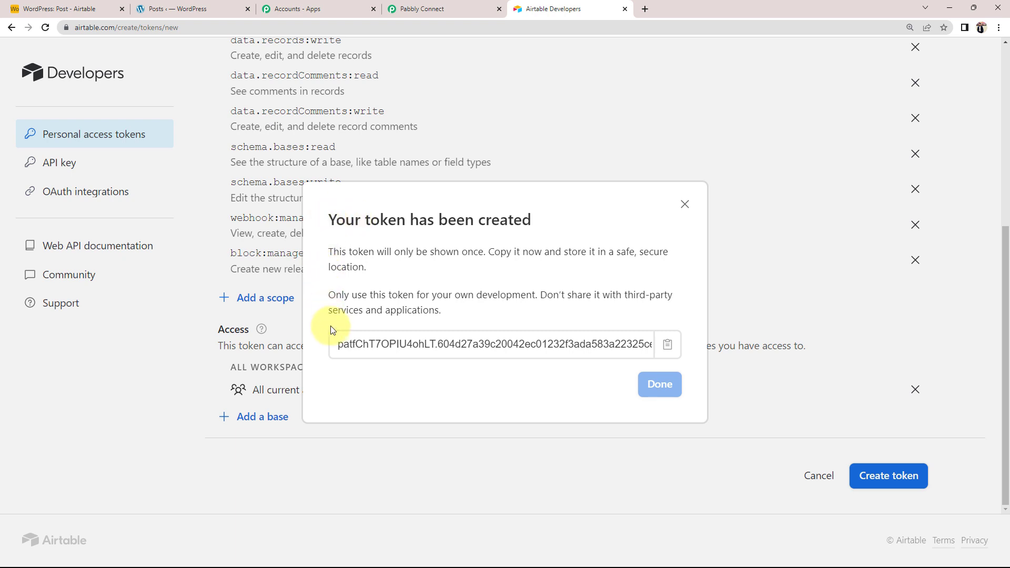
Copy the new Airtable access token, paste it into the Token field of the Airtable connection in Pabbly Connect, and save the connection.
left_click(668, 345)
left_click(415, 10)
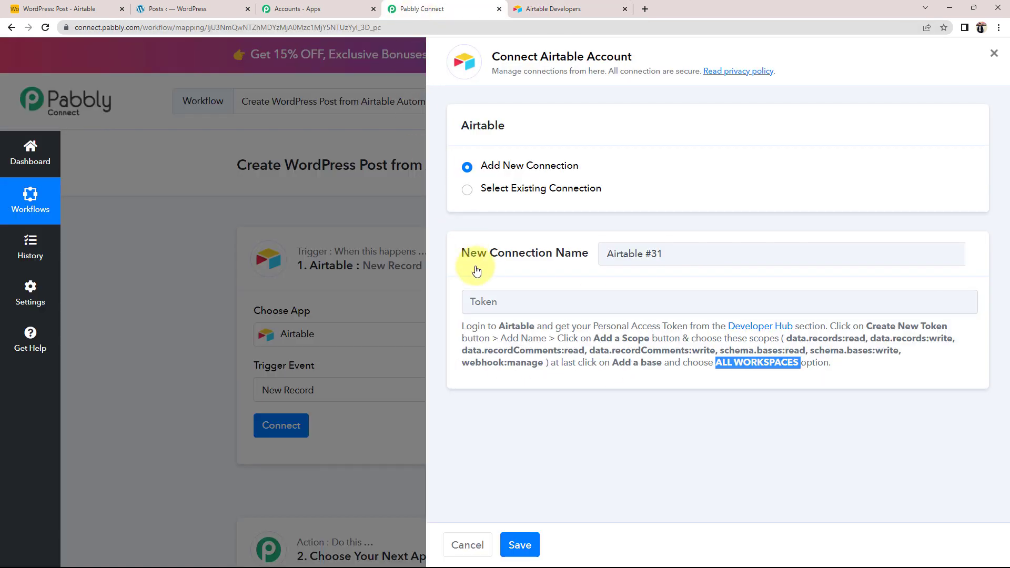
left_click(487, 303)
right_click(485, 304)
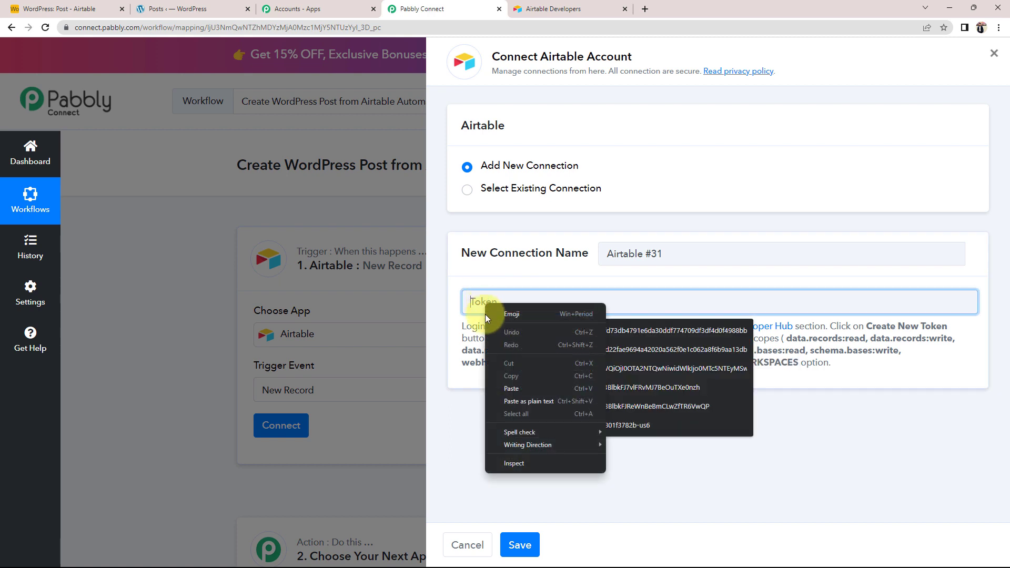
left_click(500, 387)
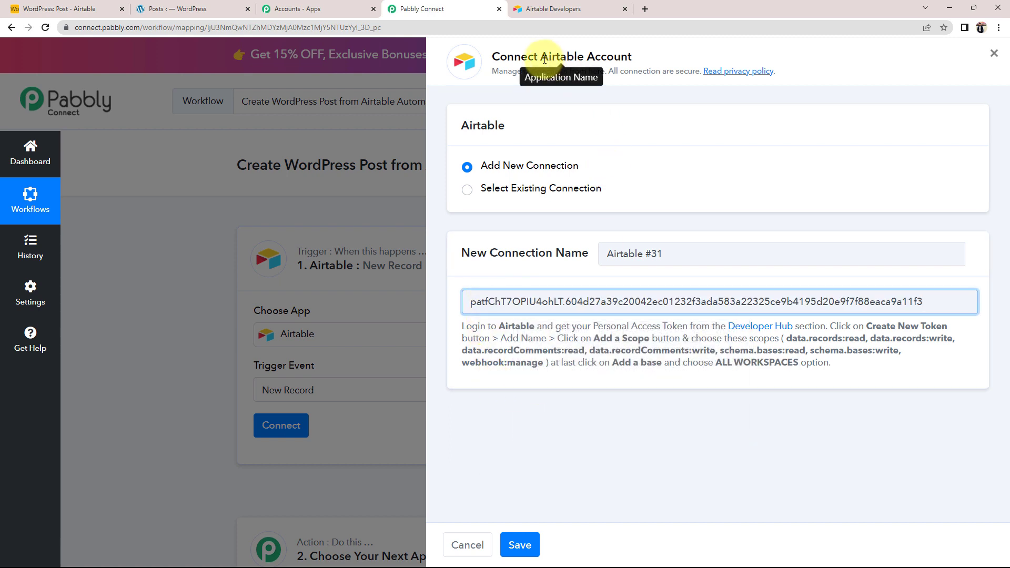
left_click_drag(544, 59, 645, 59)
left_click(476, 164)
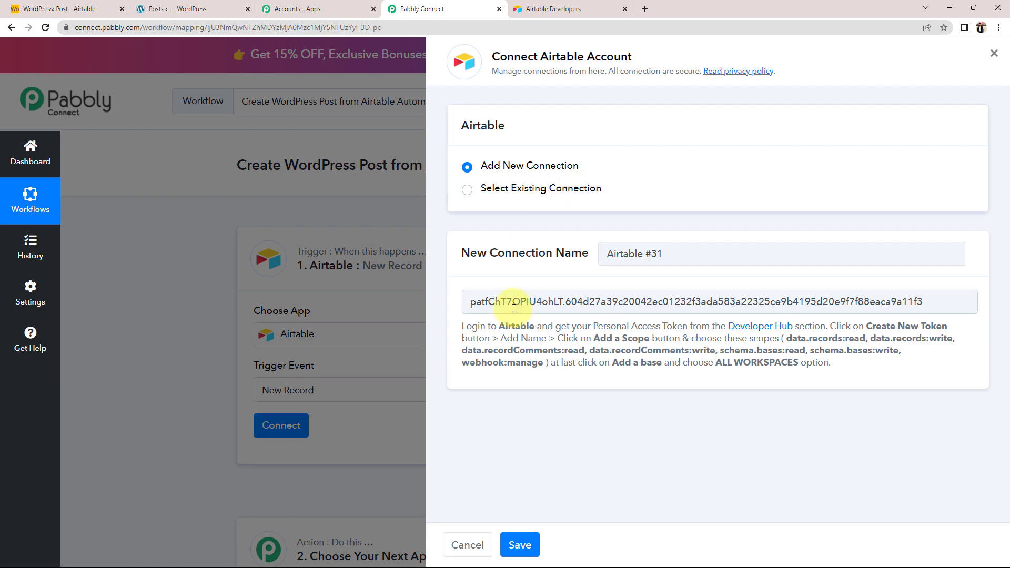
left_click(520, 545)
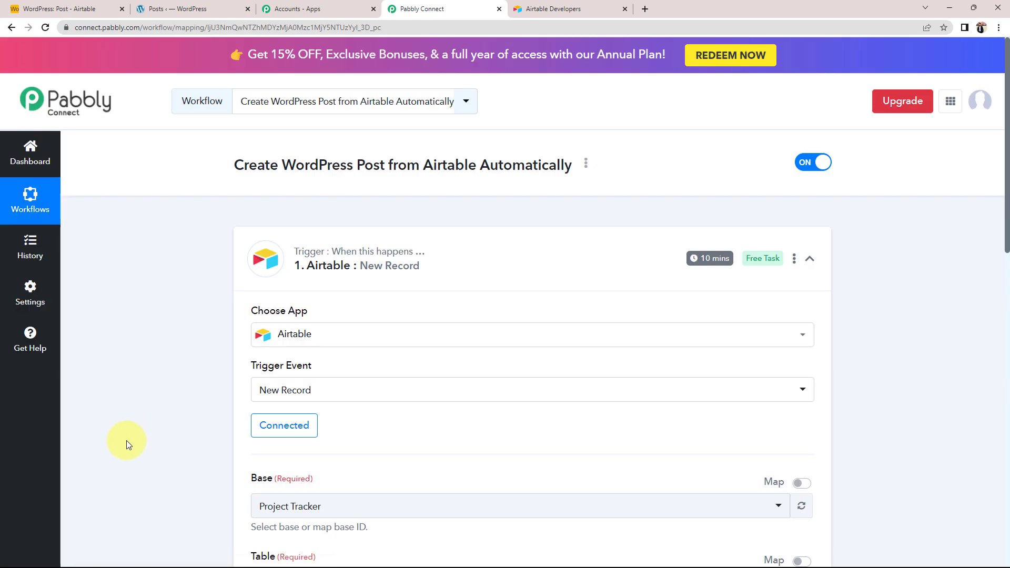
Check the base name in Airtable and set the trigger's base to WordPress in Pabbly Connect.
scroll(127, 440, "down", 1)
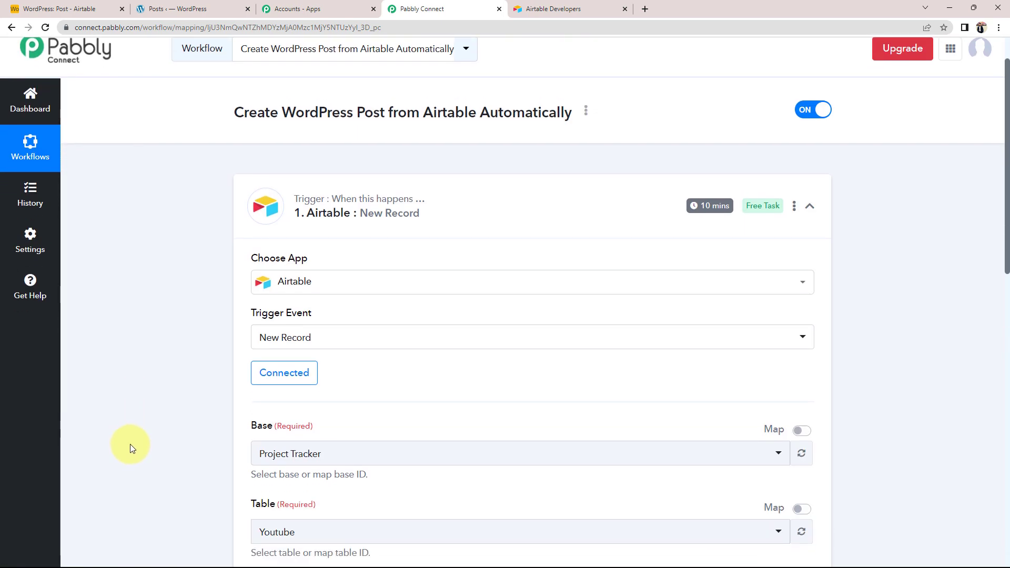
scroll(158, 379, "down", 1)
scroll(294, 263, "down", 2)
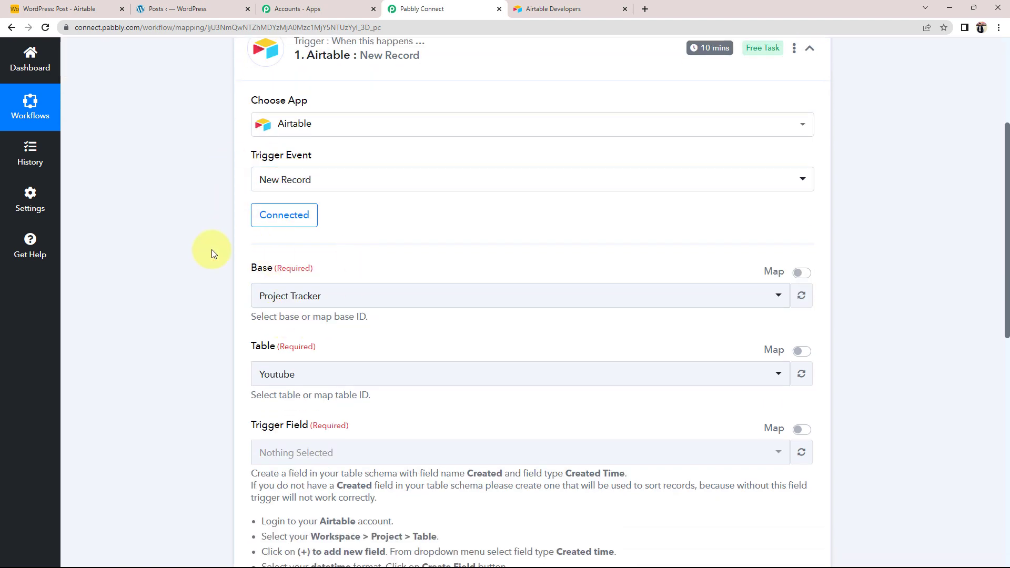
scroll(294, 274, "down", 1)
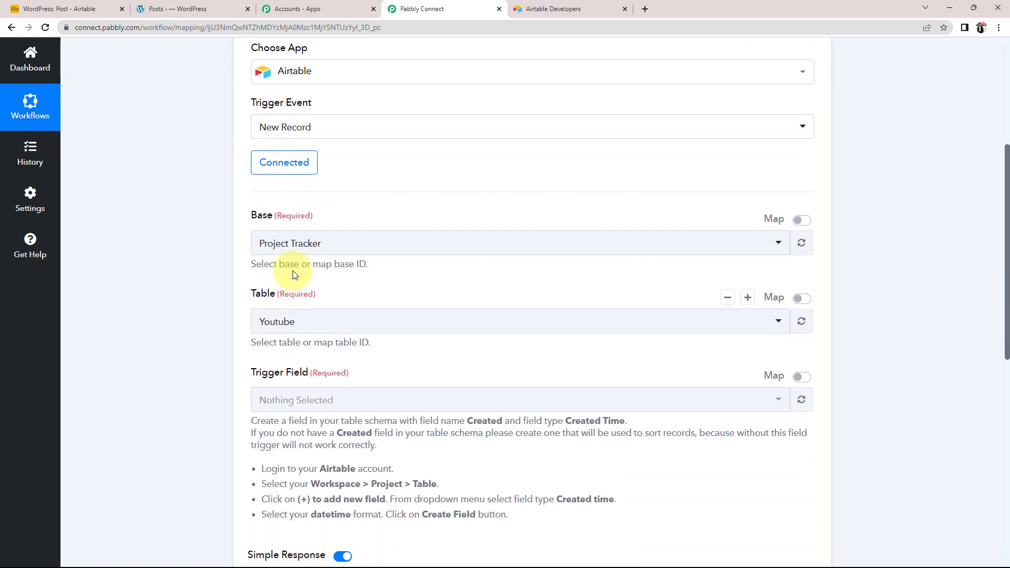
double_click(257, 216)
left_click(159, 355)
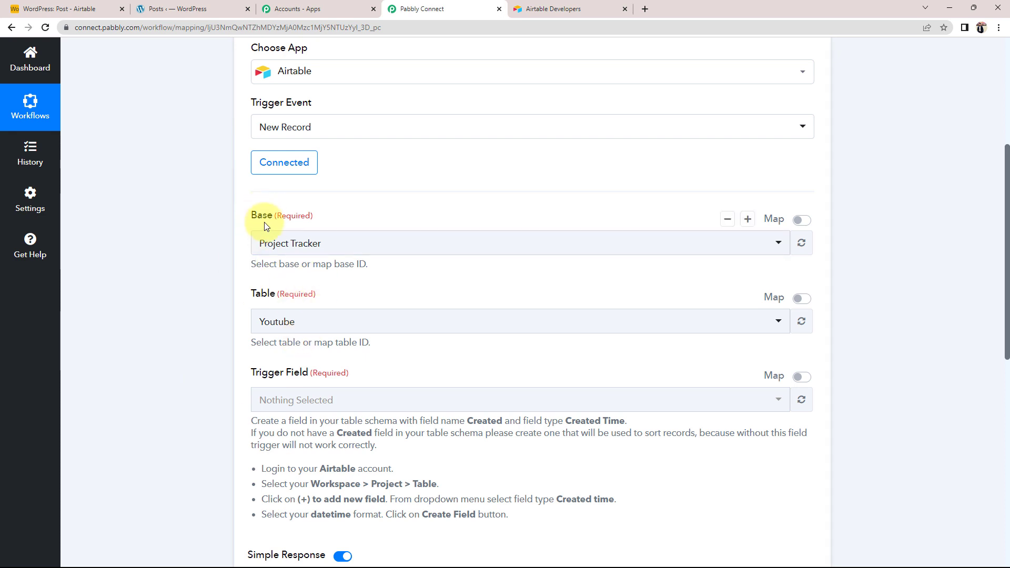
left_click(63, 9)
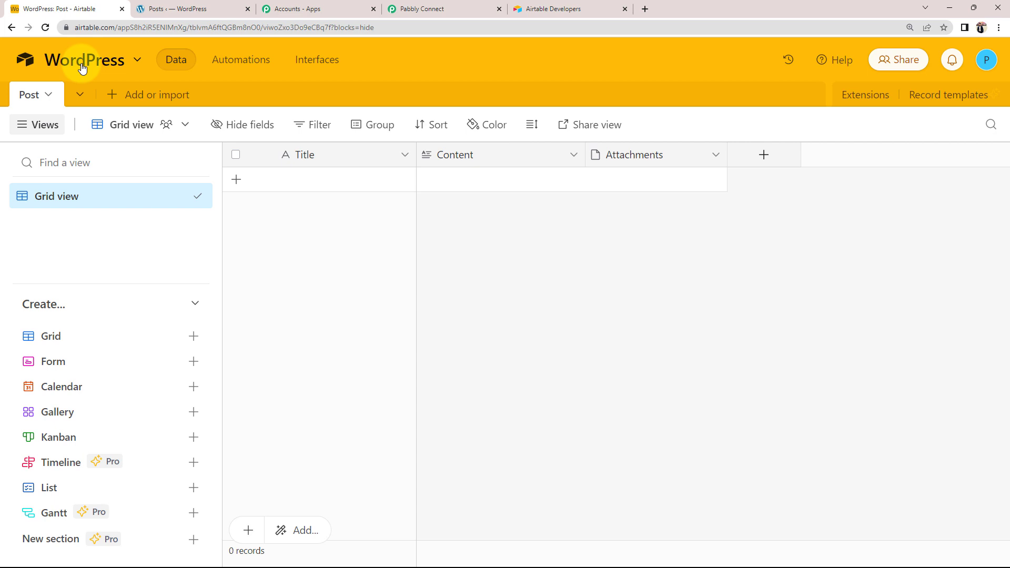
left_click(446, 8)
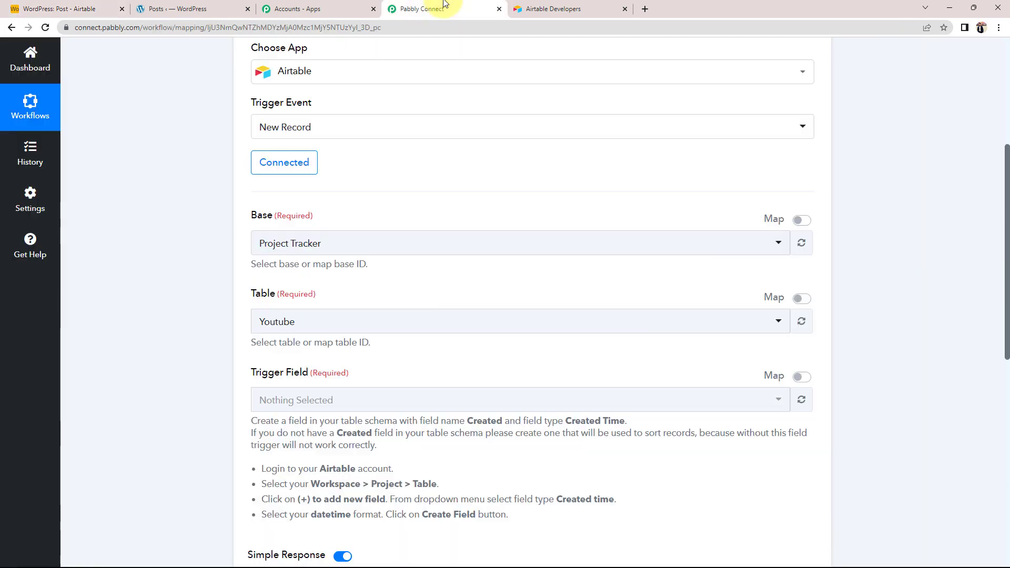
left_click(280, 244)
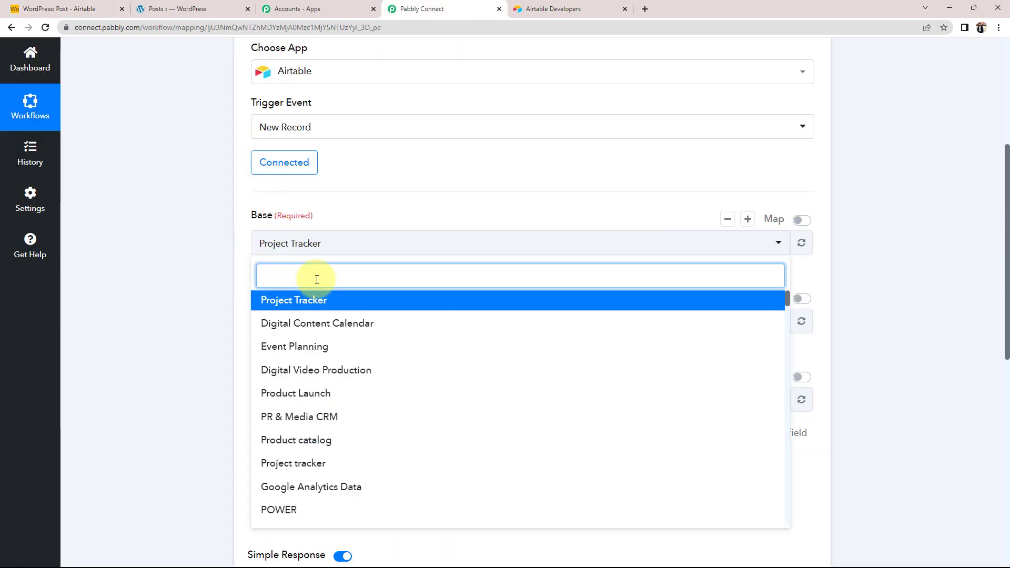
type("wordp")
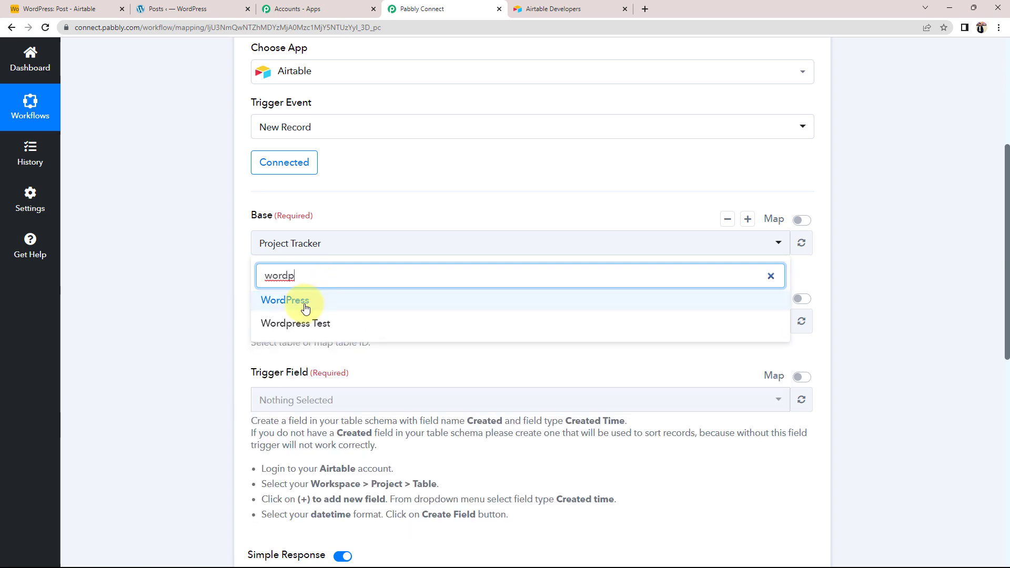
left_click(304, 301)
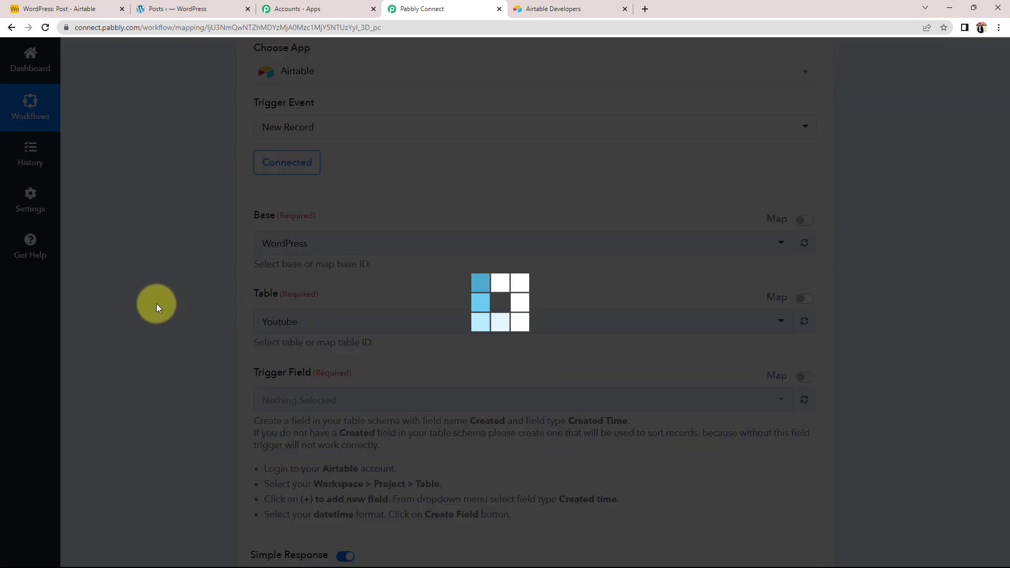
Compare the trigger's selected table with the one in Airtable and read the instructions for creating the trigger field.
scroll(160, 324, "down", 1)
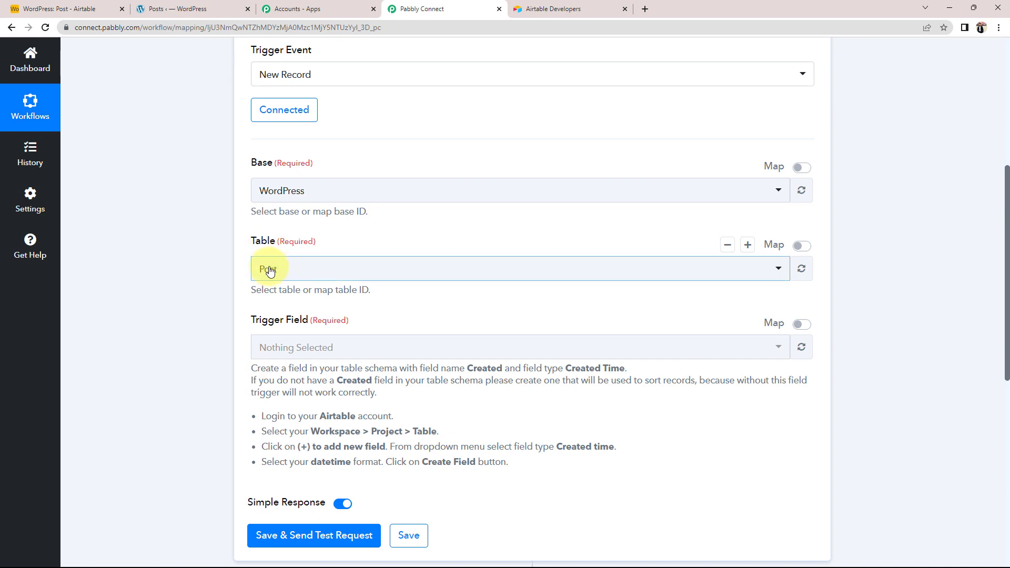
left_click(32, 9)
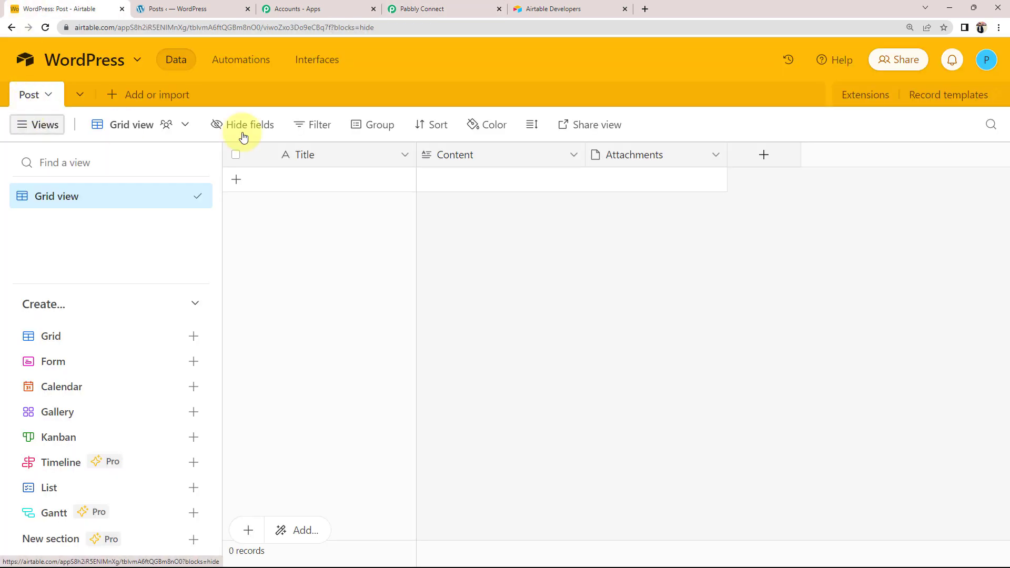
left_click(435, 8)
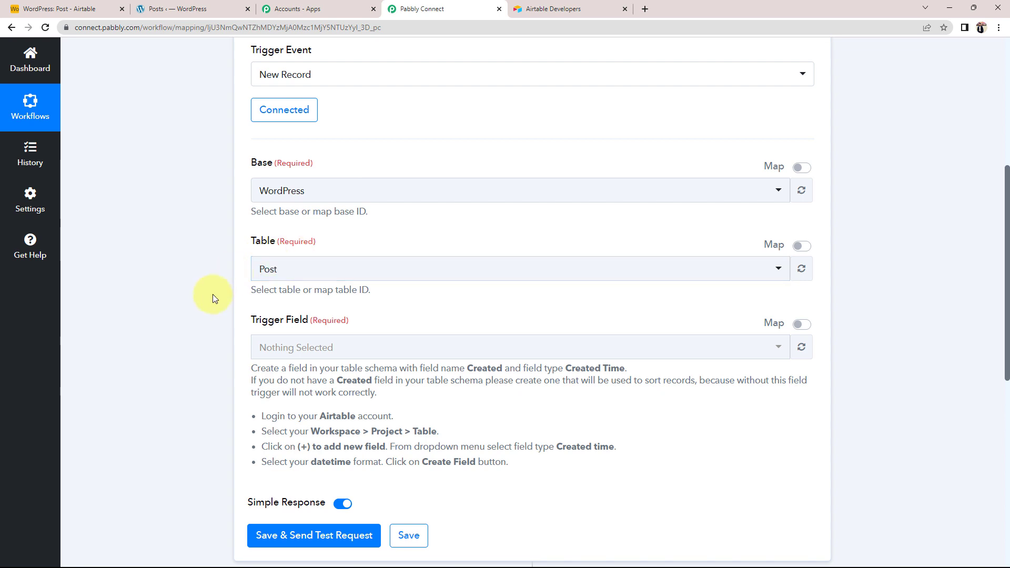
scroll(209, 296, "down", 1)
left_click_drag(250, 269, 393, 266)
left_click(393, 266)
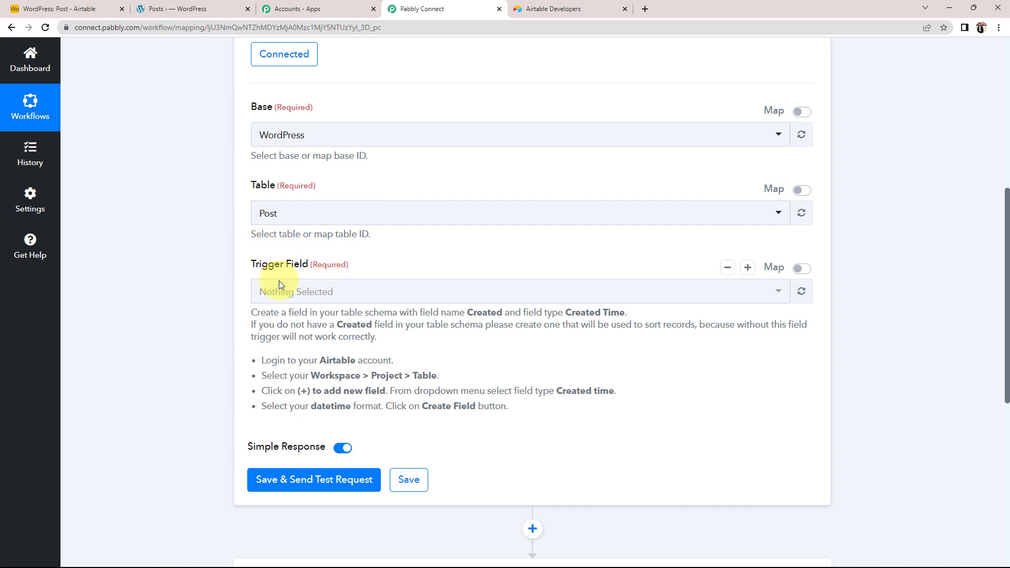
scroll(279, 280, "down", 1)
left_click_drag(261, 311, 550, 380)
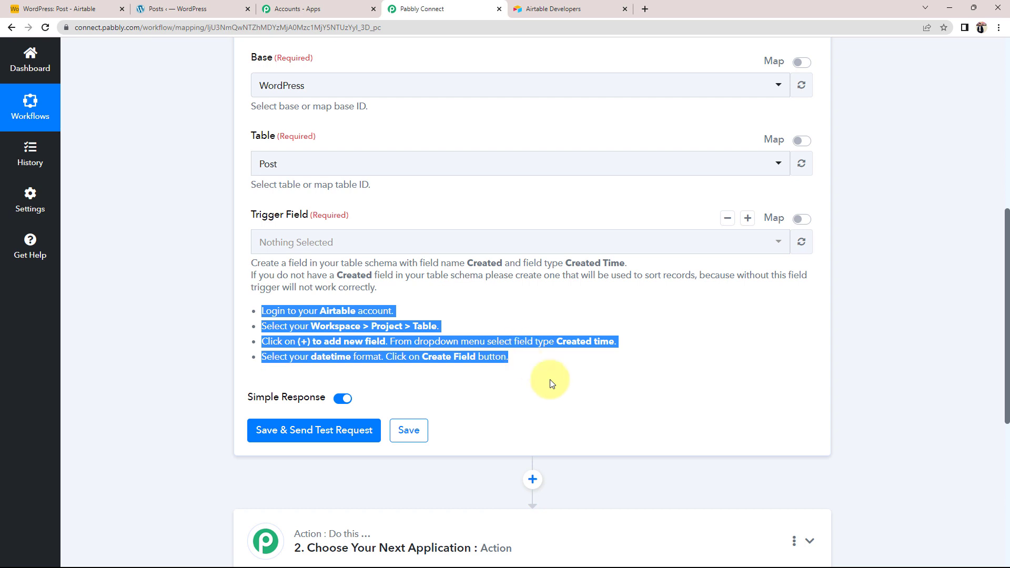
left_click(550, 380)
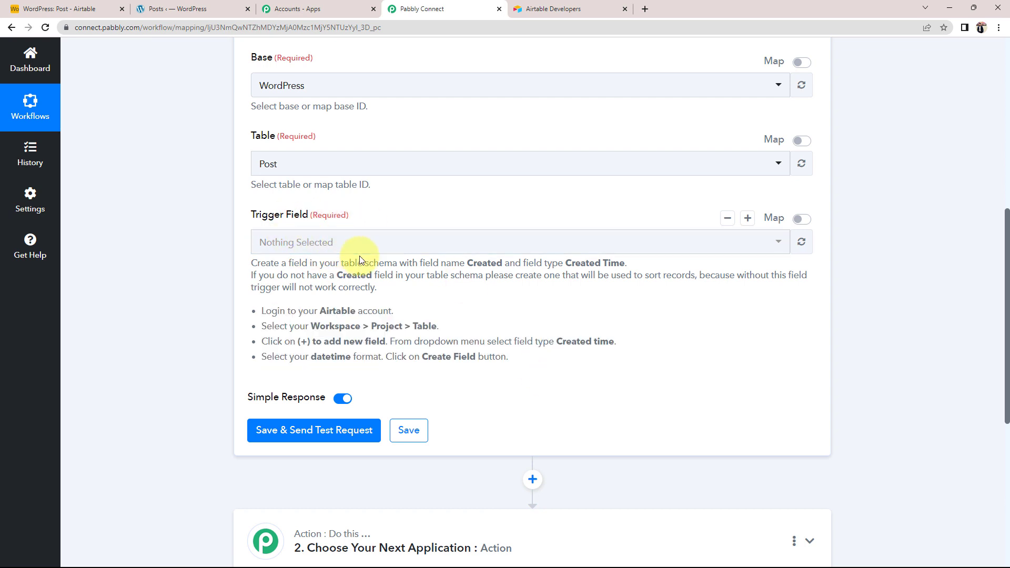
In Airtable, add a field named "Automation Field" of type Created time to the Post table.
left_click(95, 4)
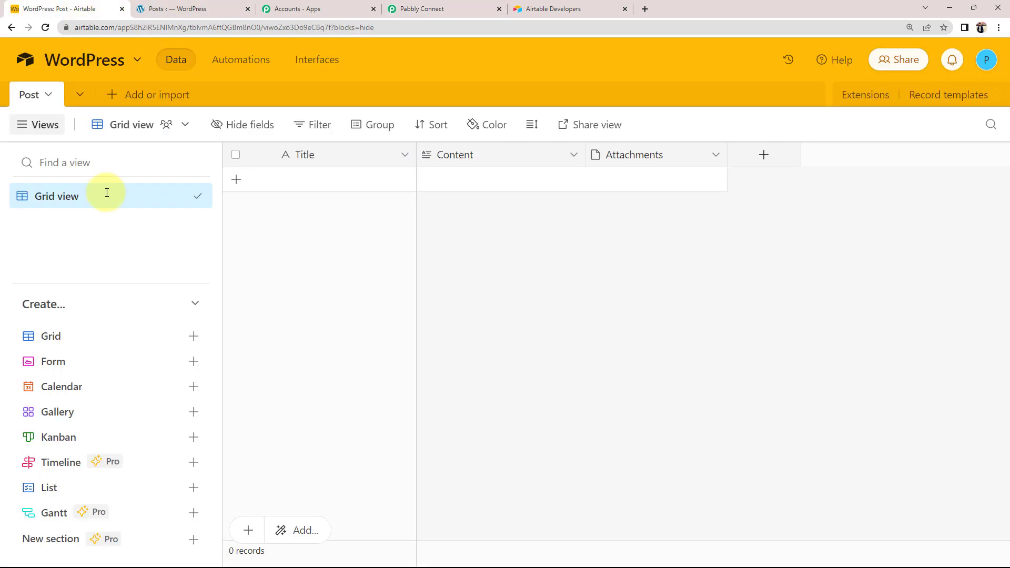
left_click(763, 156)
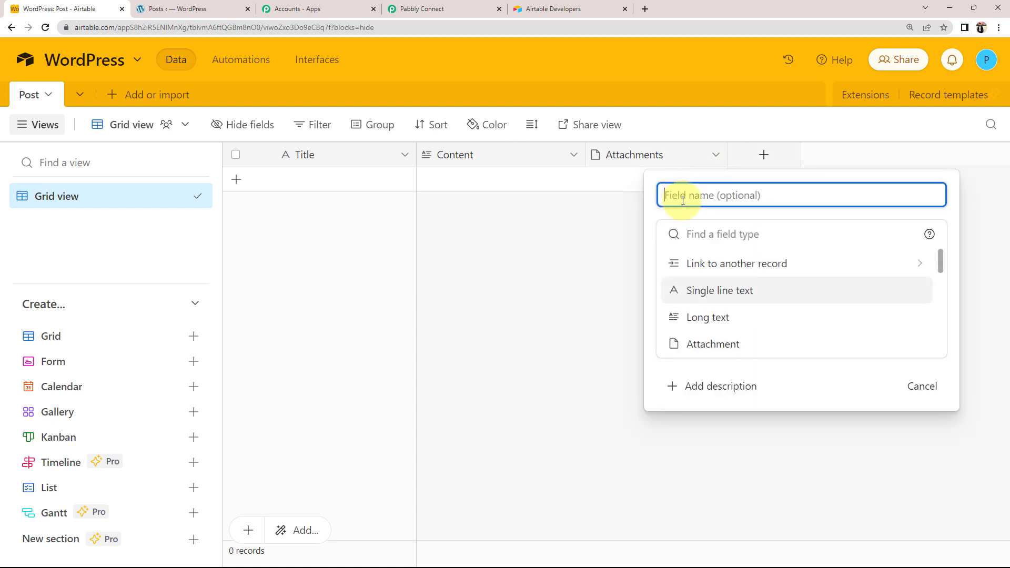
type("Automa")
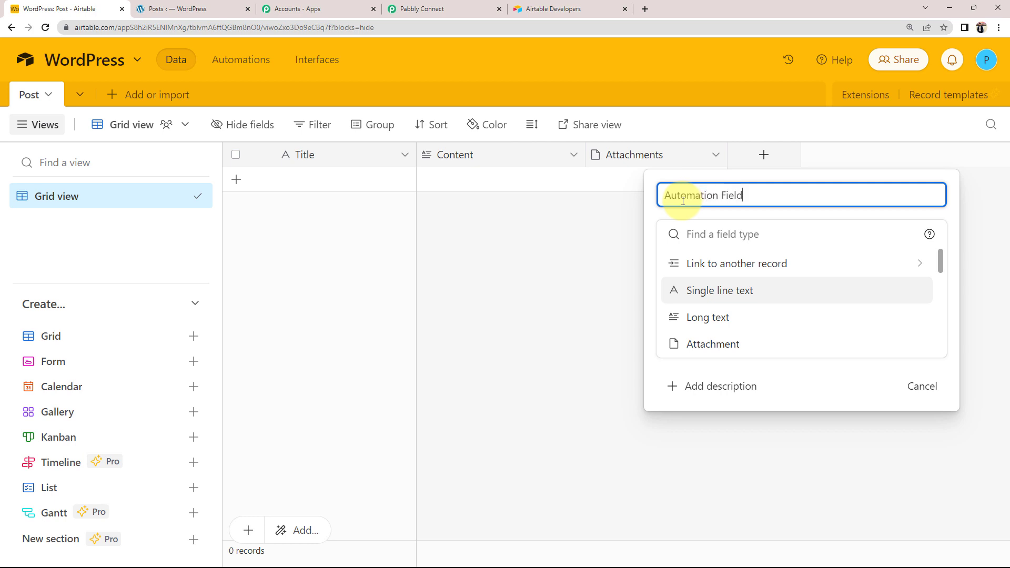
type("tion Field")
left_click(718, 238)
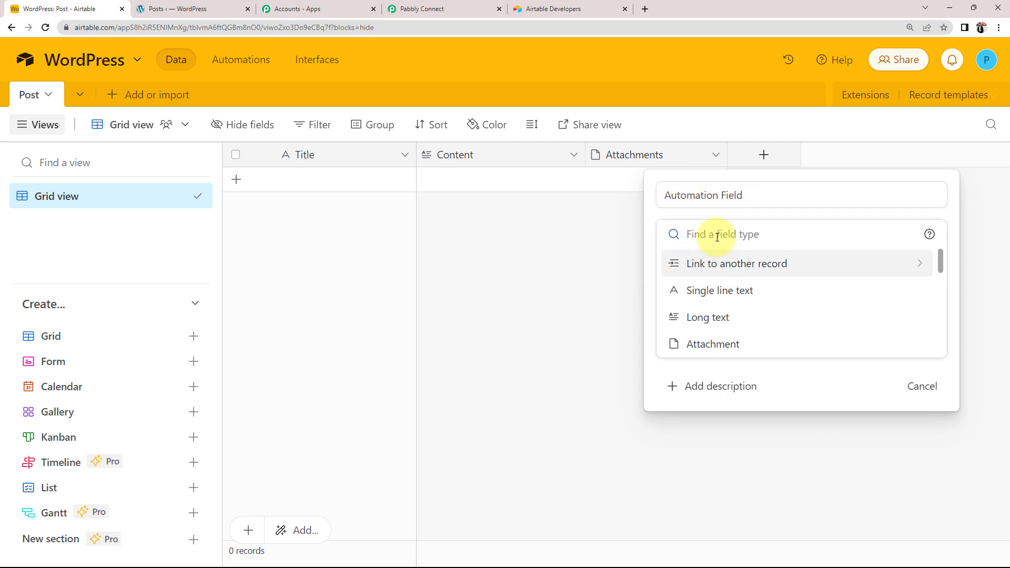
type("cre")
left_click(711, 289)
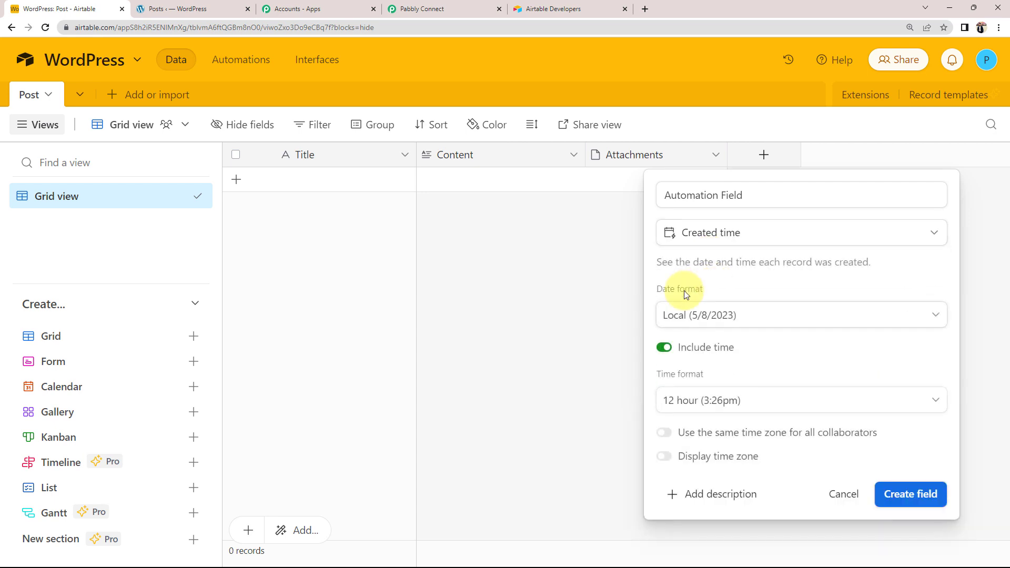
left_click(893, 494)
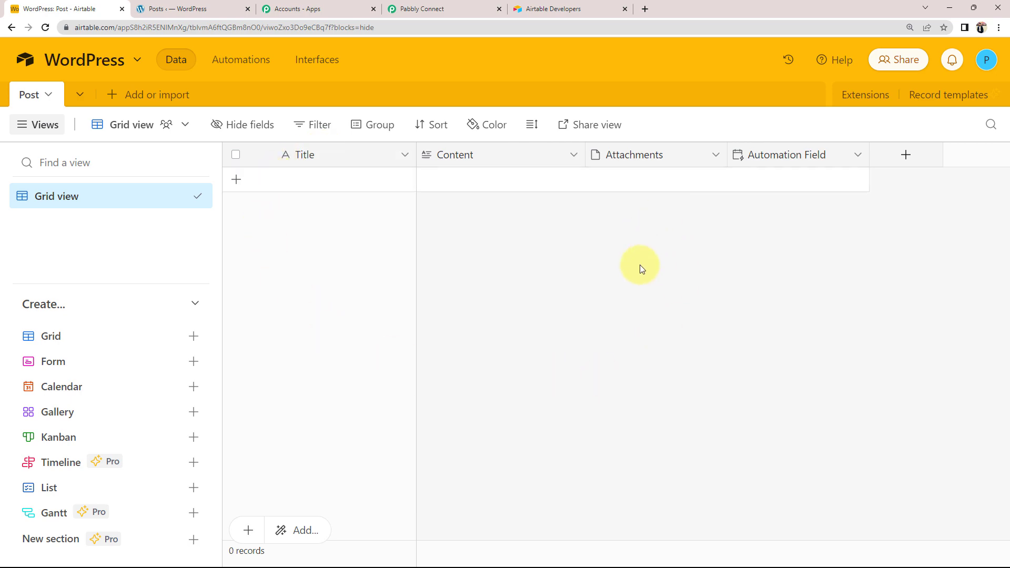
Back in Pabbly Connect, refresh the available trigger fields and set the trigger field to Automation Field.
left_click(380, 5)
left_click(429, 7)
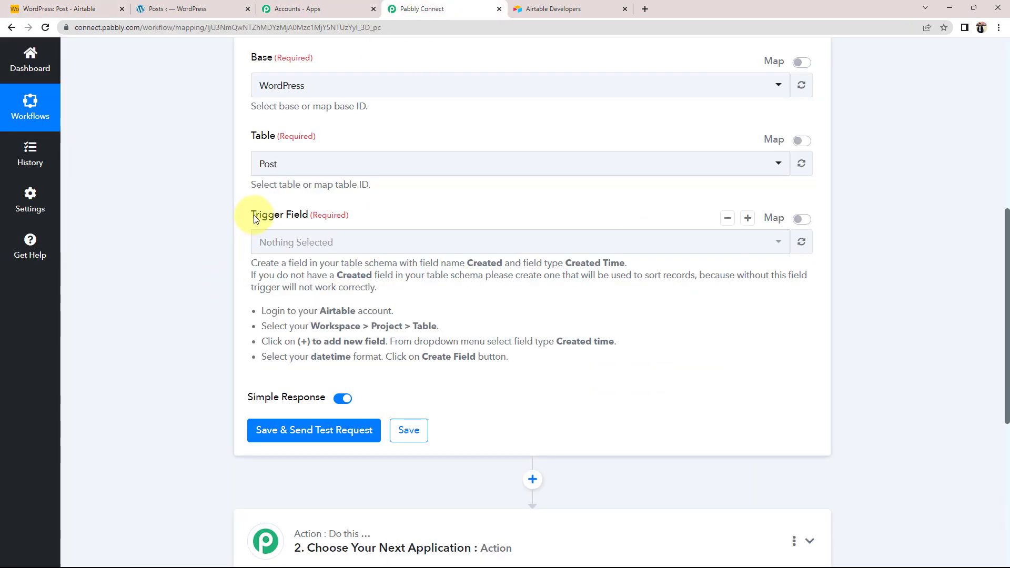
left_click(282, 242)
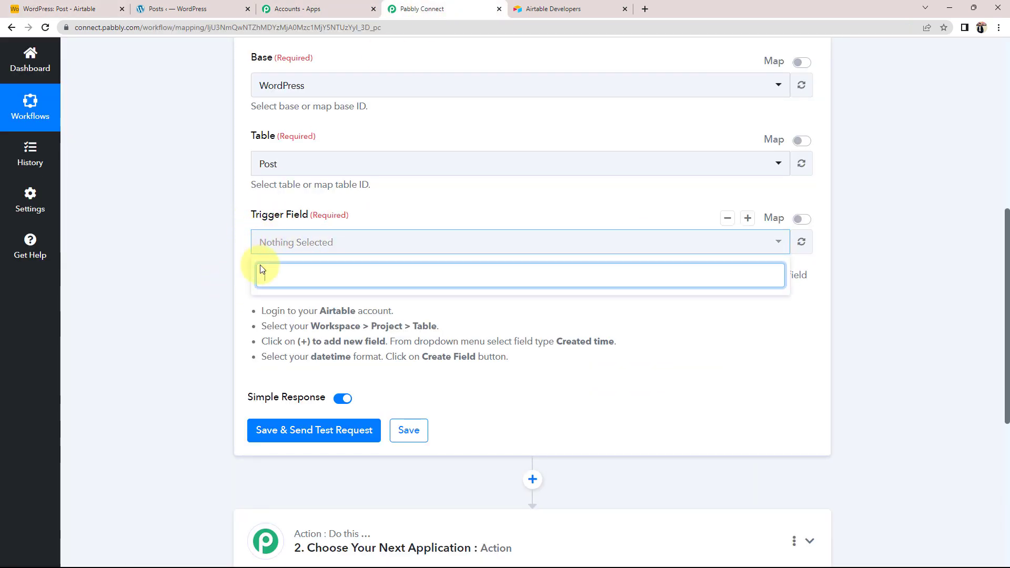
left_click(289, 254)
left_click(801, 242)
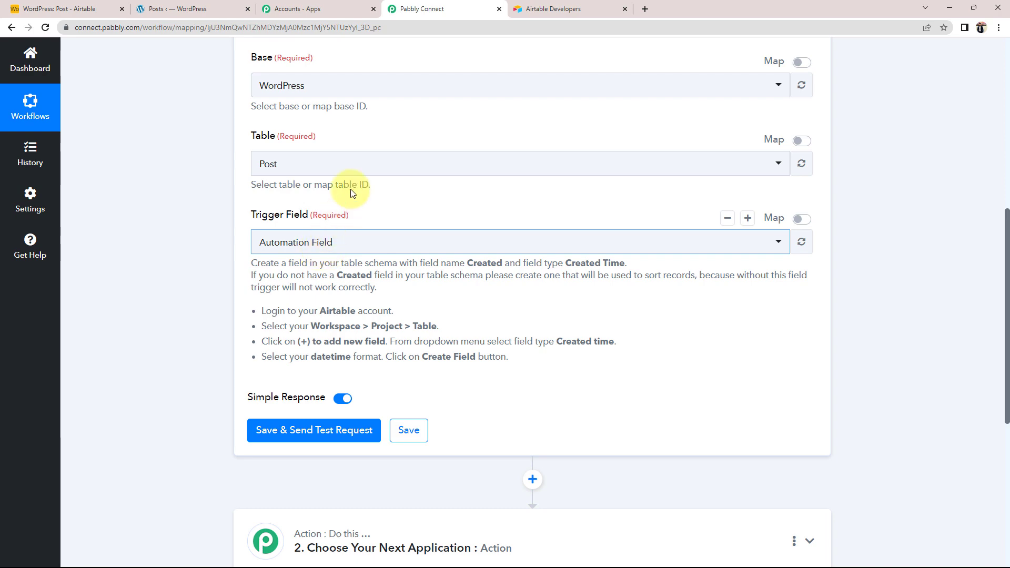
Save the trigger and send a test request, checking the response against the Post table's records in Airtable.
left_click(44, 5)
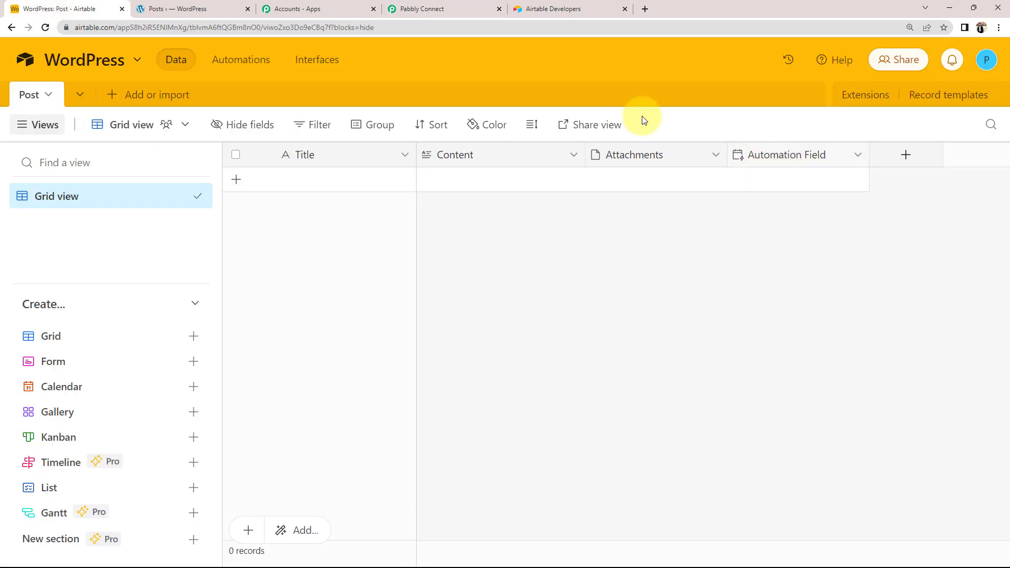
left_click(435, 8)
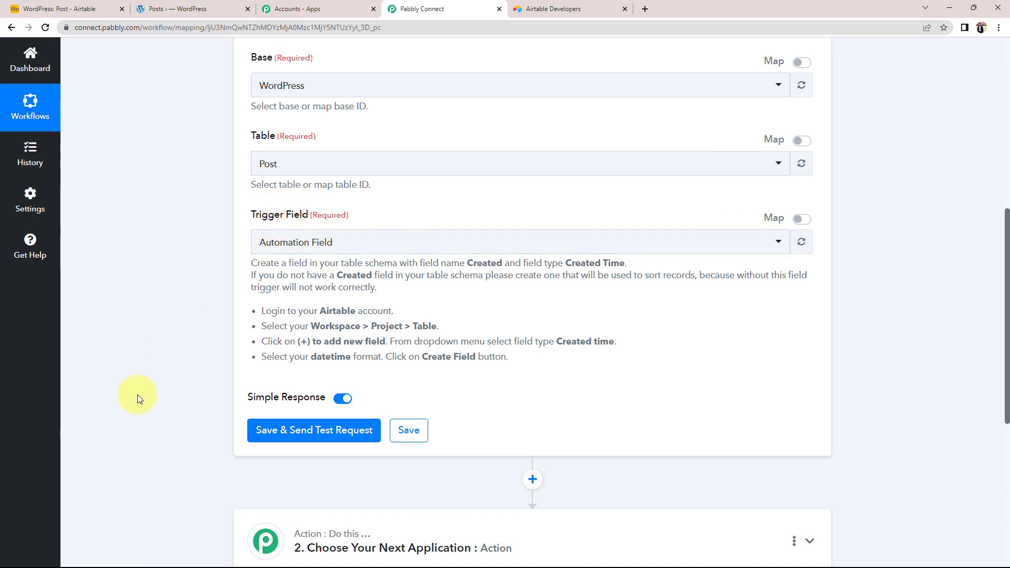
left_click(271, 429)
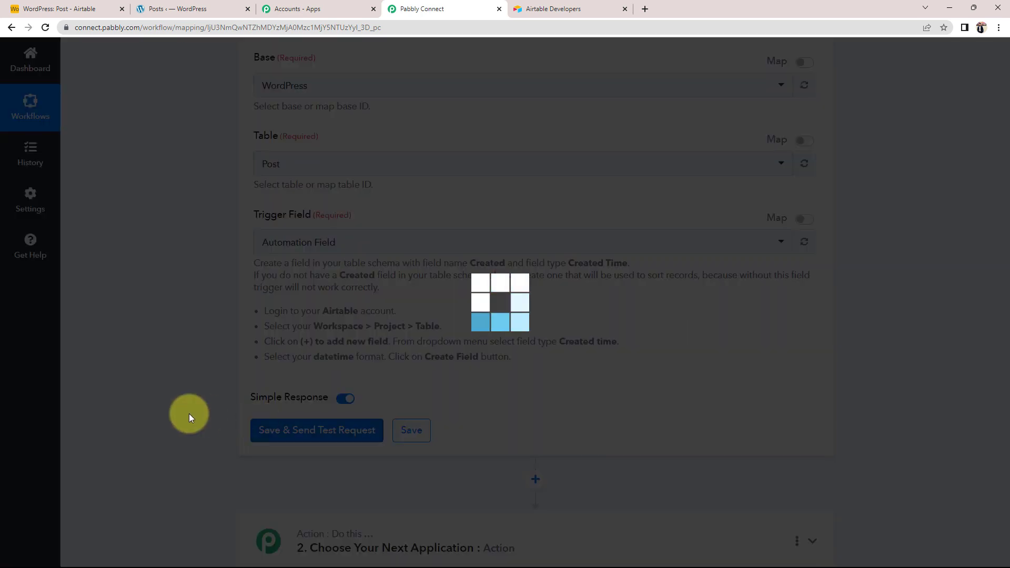
scroll(164, 446, "down", 2)
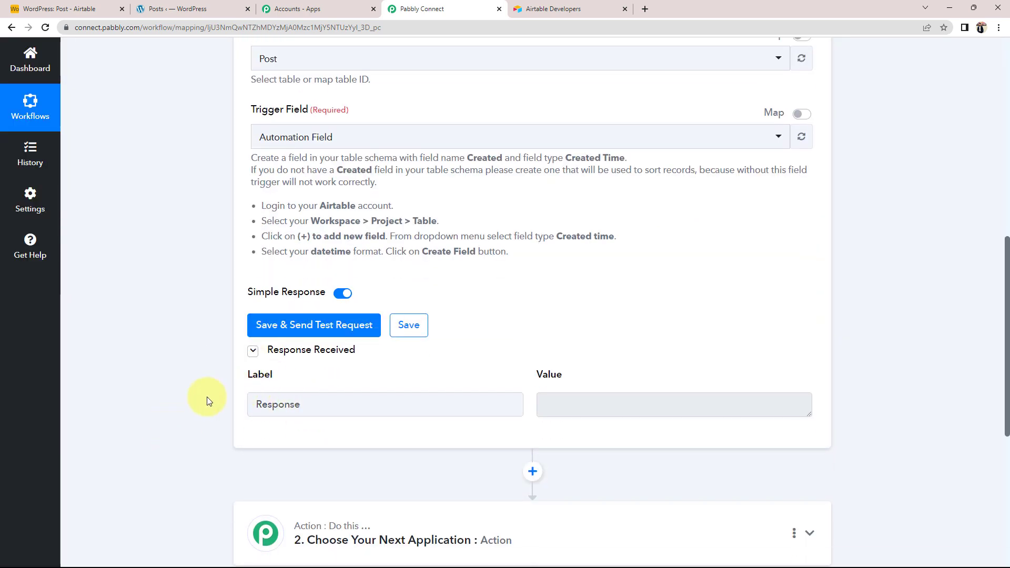
left_click(77, 8)
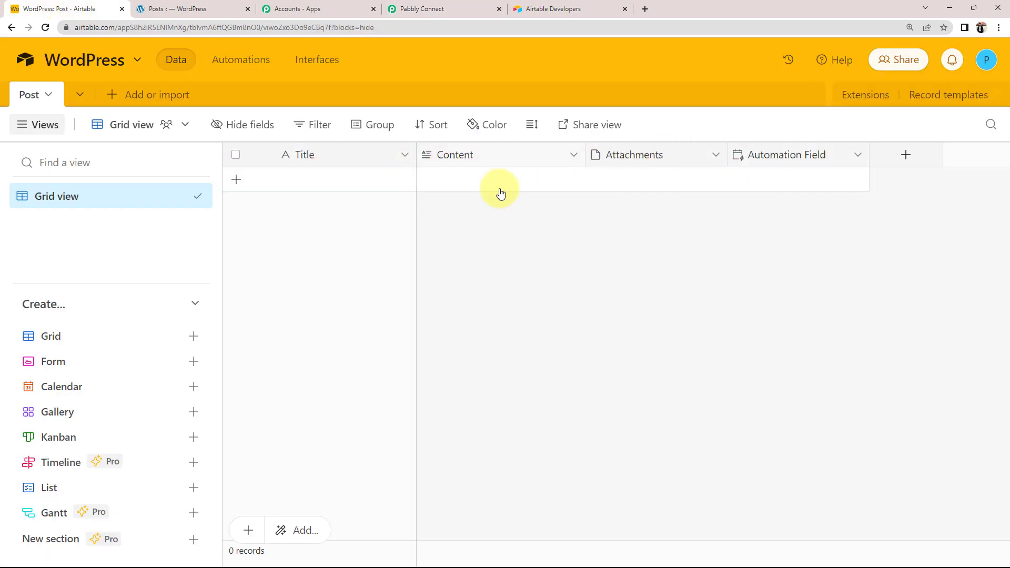
left_click(393, 12)
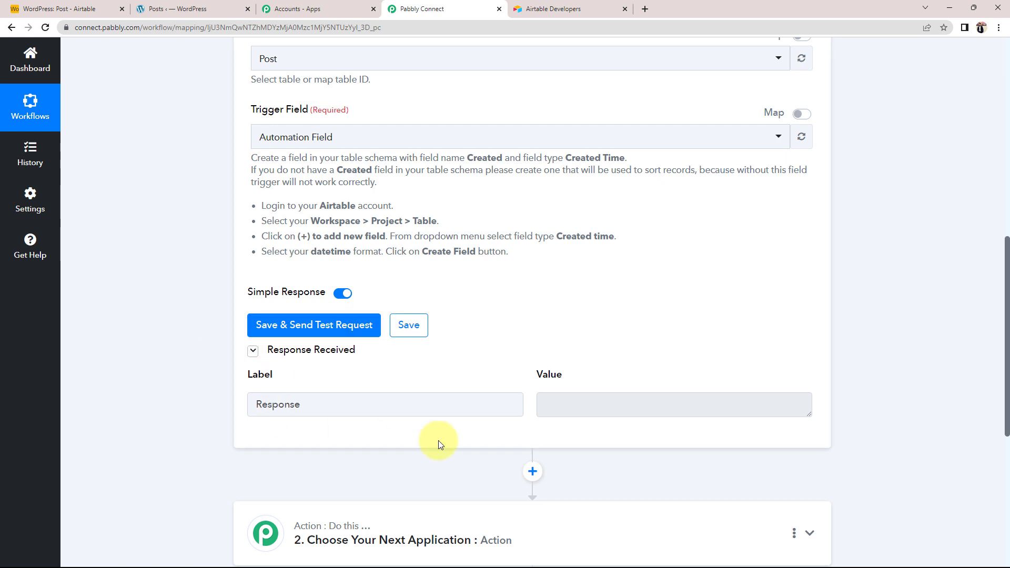
Check the Automation record in Airtable's Post table, and resend the trigger's test request in Pabbly Connect.
left_click(85, 10)
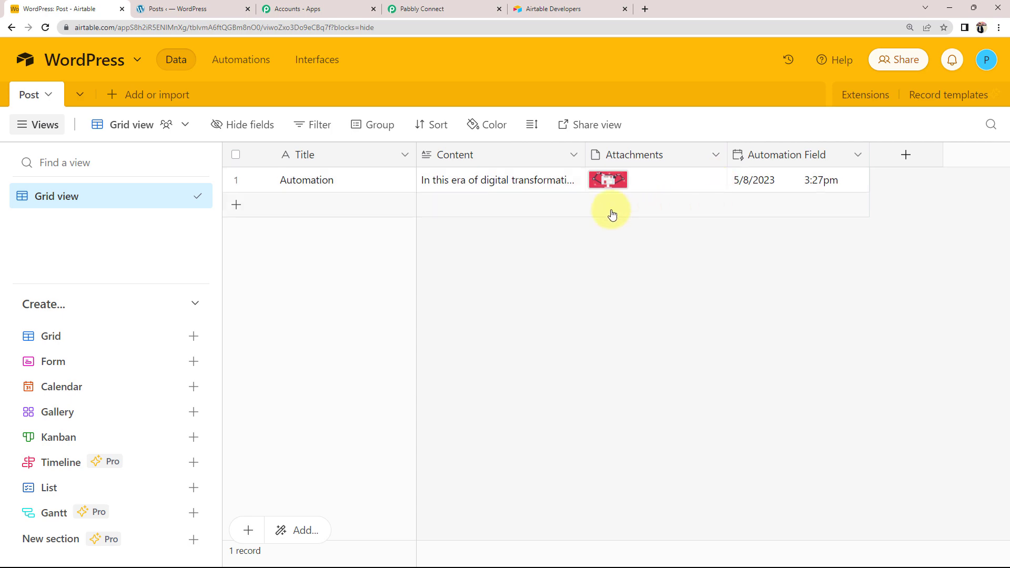
left_click(470, 5)
left_click(253, 325)
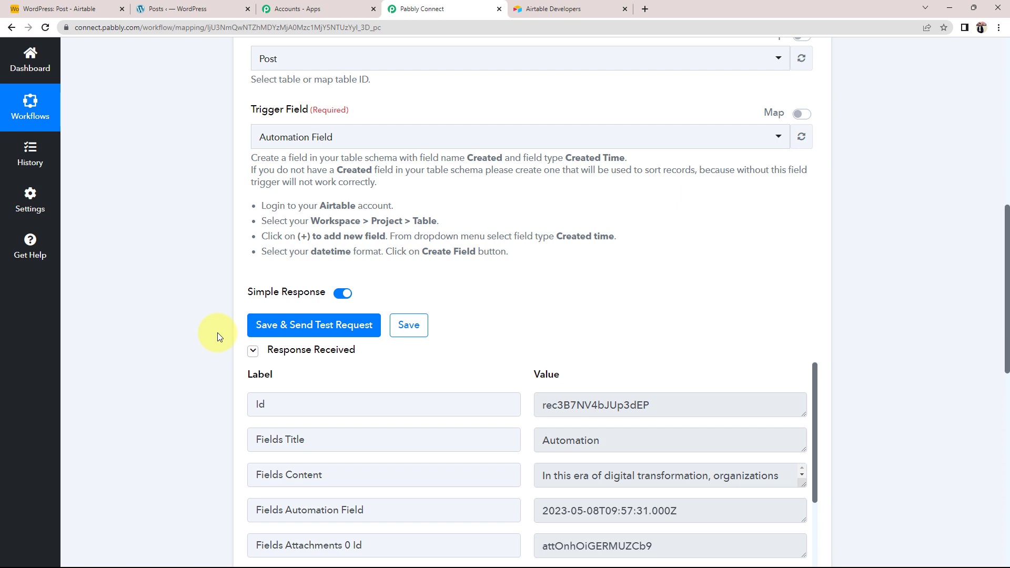
Examine the received response from title and content through the attachment filename to the created time.
scroll(157, 350, "down", 3)
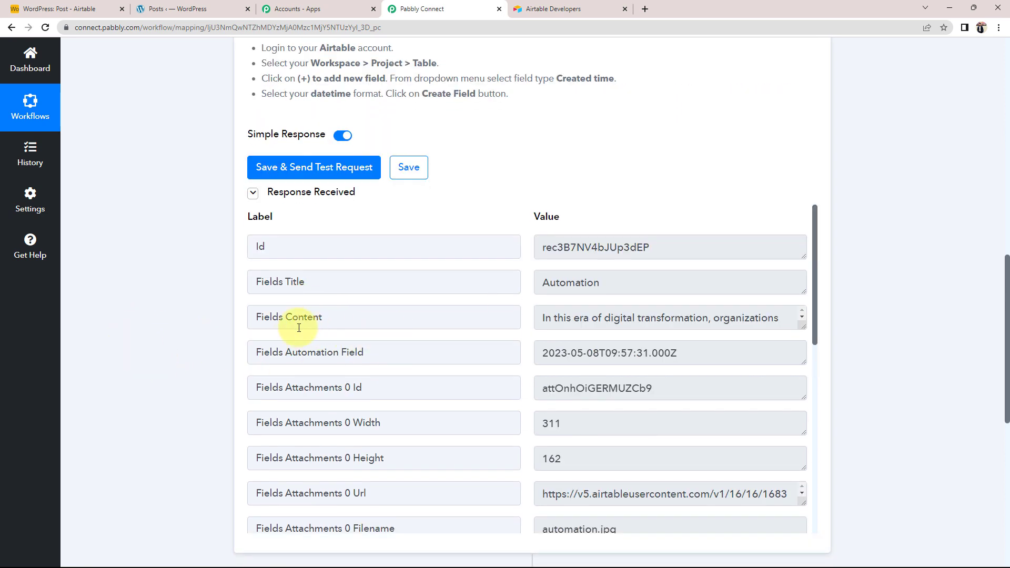
scroll(549, 320, "down", 4)
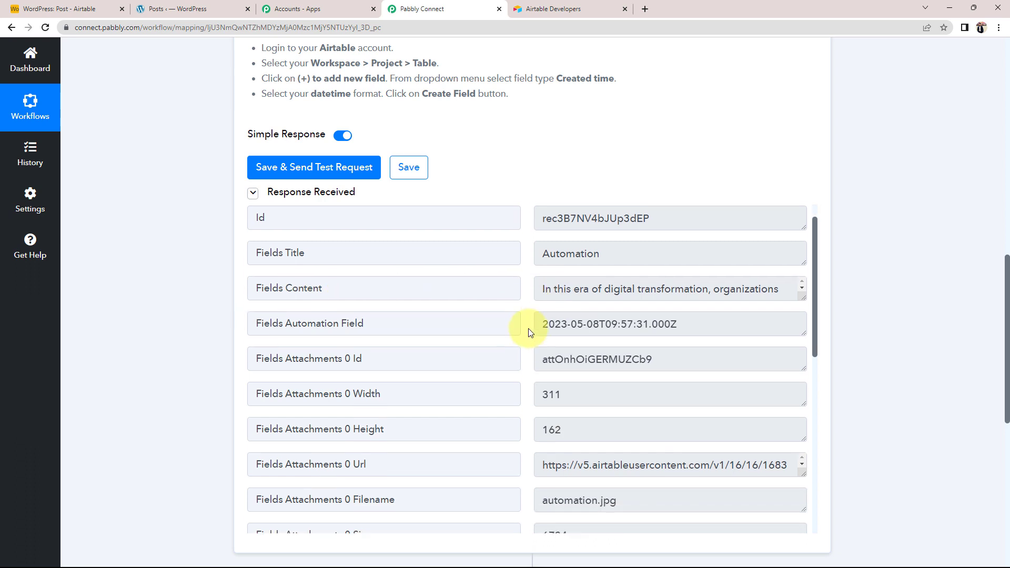
left_click(557, 320)
left_click_drag(557, 320, 634, 318)
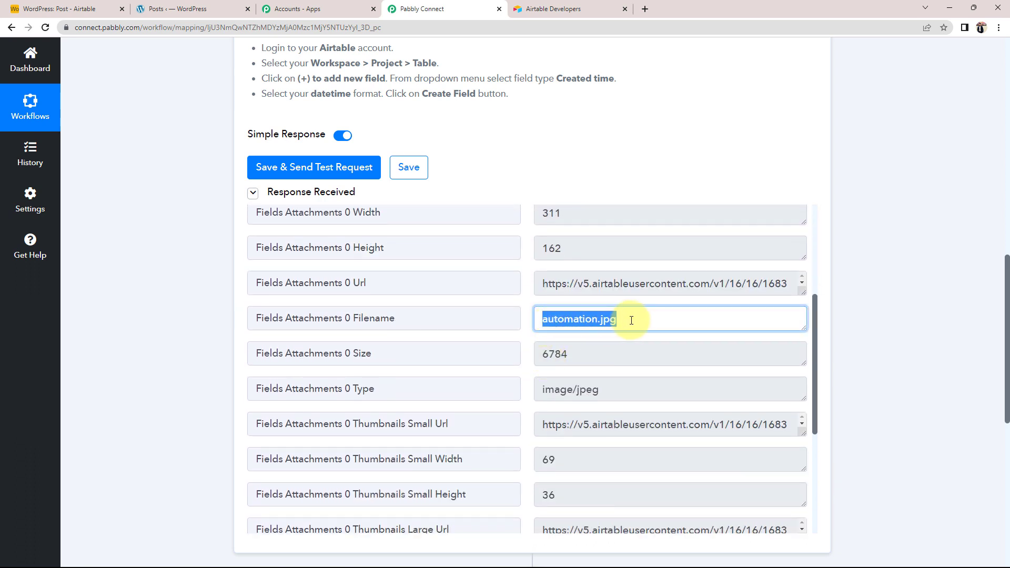
scroll(591, 332, "down", 4)
scroll(579, 474, "down", 1)
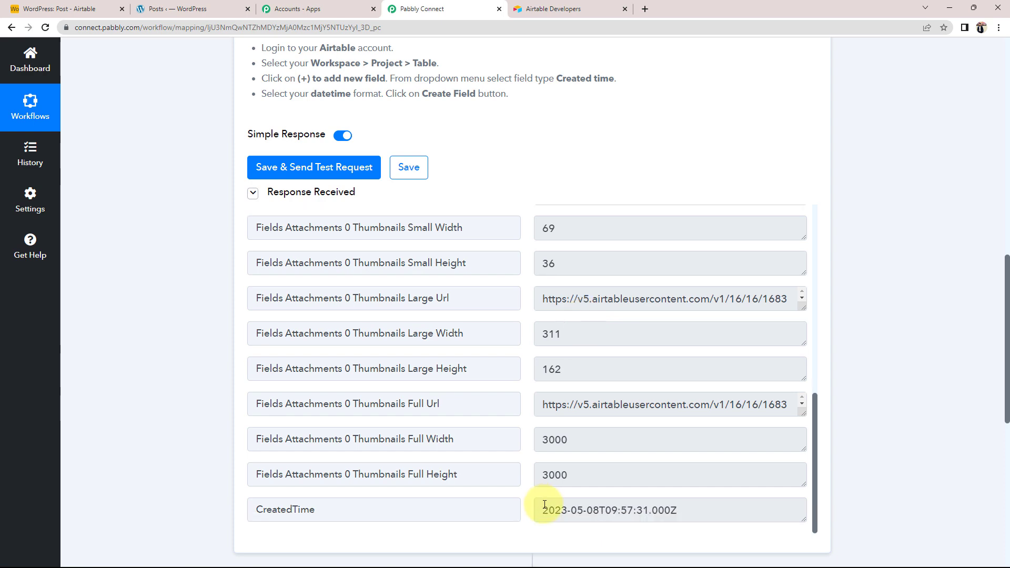
left_click_drag(541, 510, 726, 508)
scroll(631, 427, "up", 3)
scroll(628, 423, "up", 3)
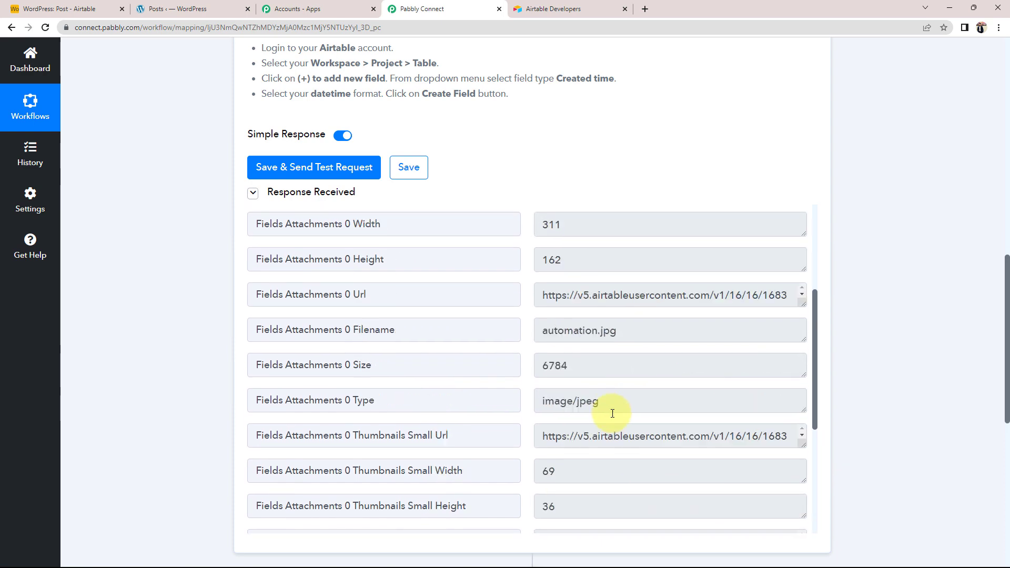
scroll(613, 413, "up", 5)
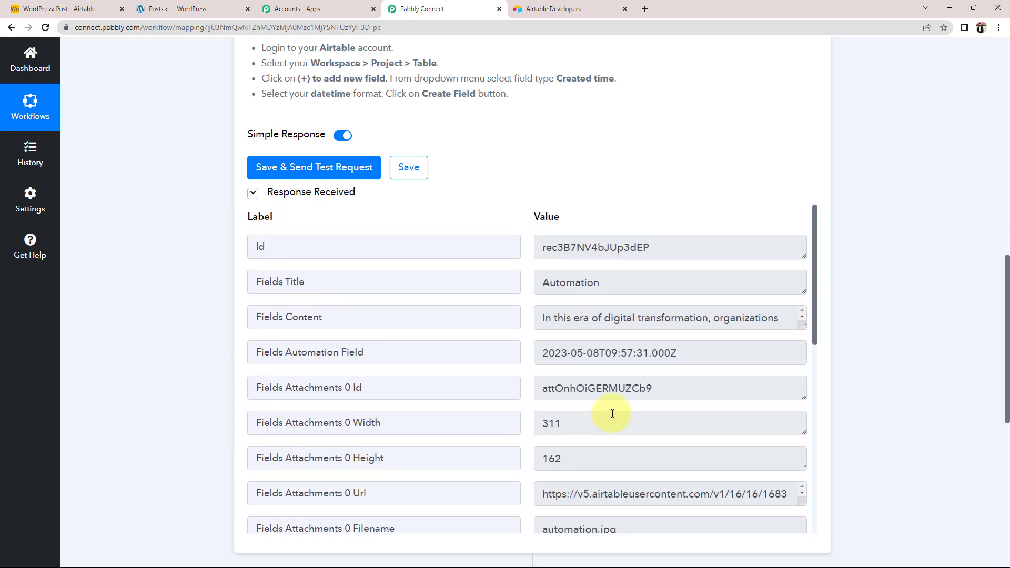
scroll(575, 487, "up", 10)
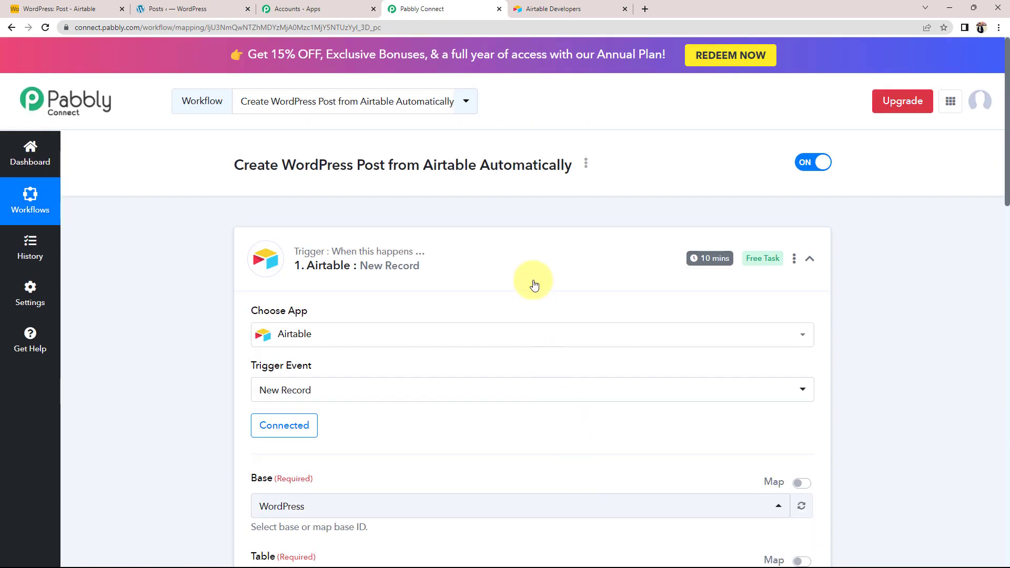
Collapse the Airtable trigger step and review the Post table in Airtable before returning to Pabbly Connect.
left_click(360, 277)
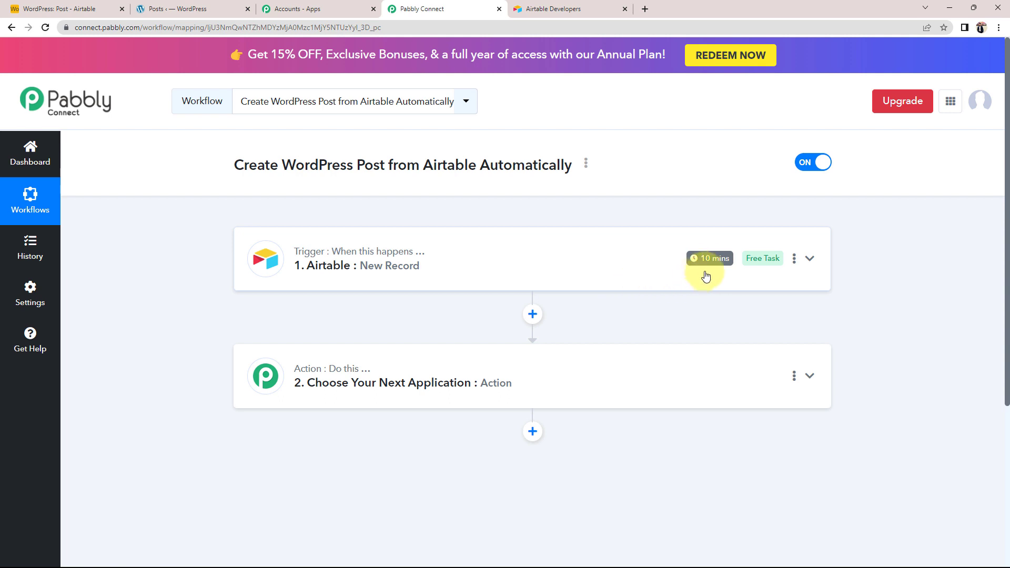
mouse_move(421, 260)
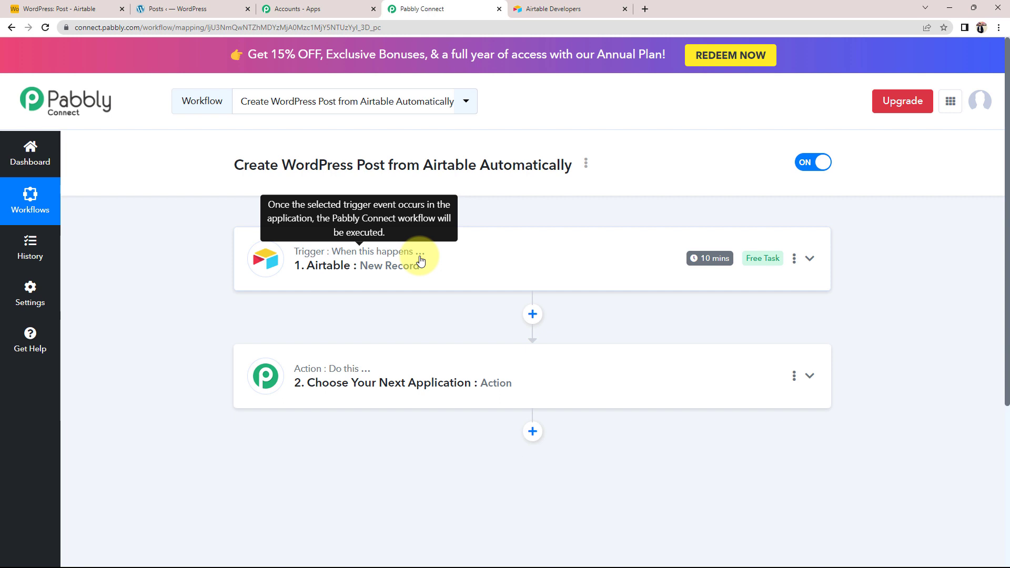
left_click(48, 9)
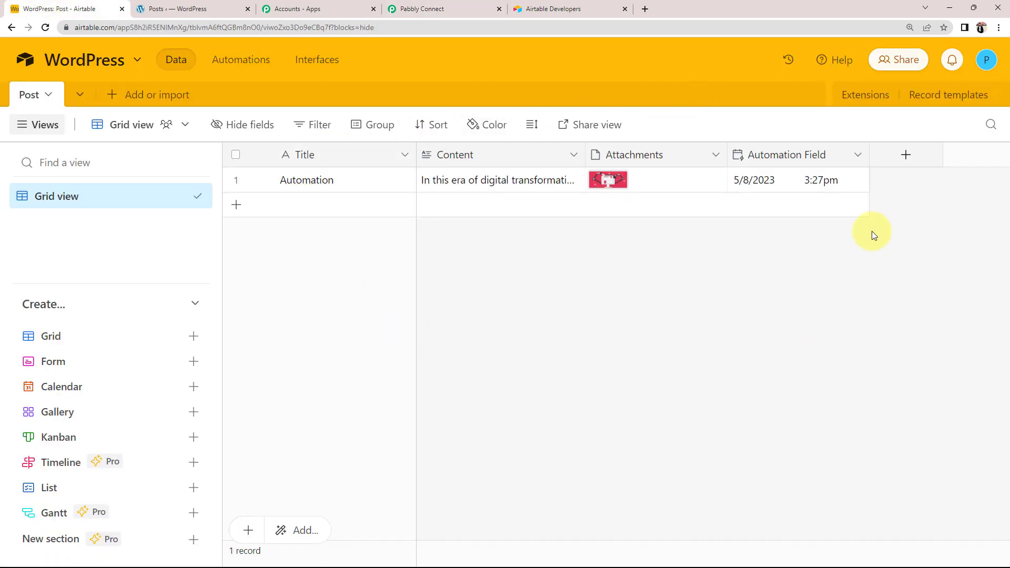
left_click(437, 9)
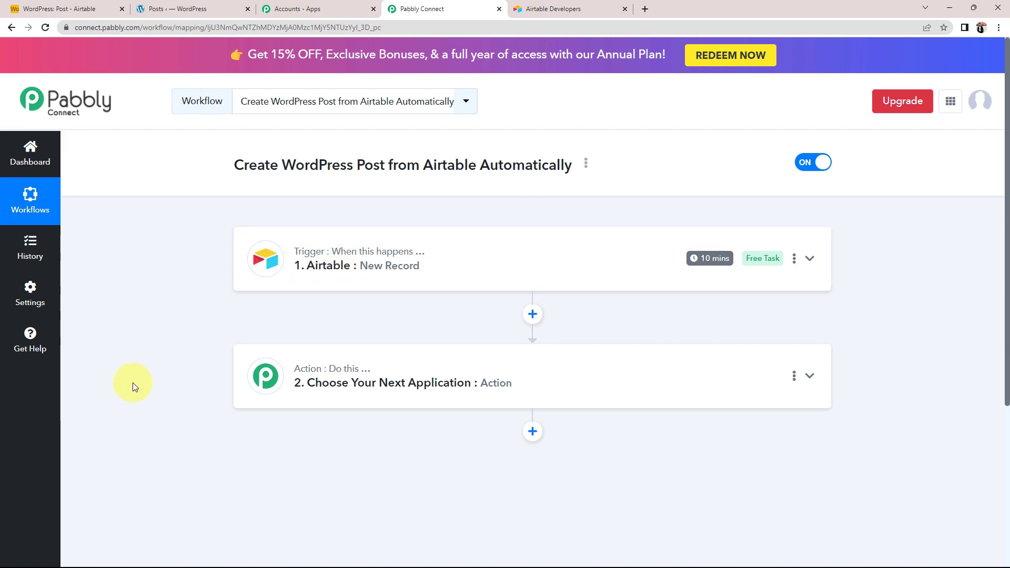
Choose WordPress as the action application and set its action event to Create a Post.
left_click(304, 376)
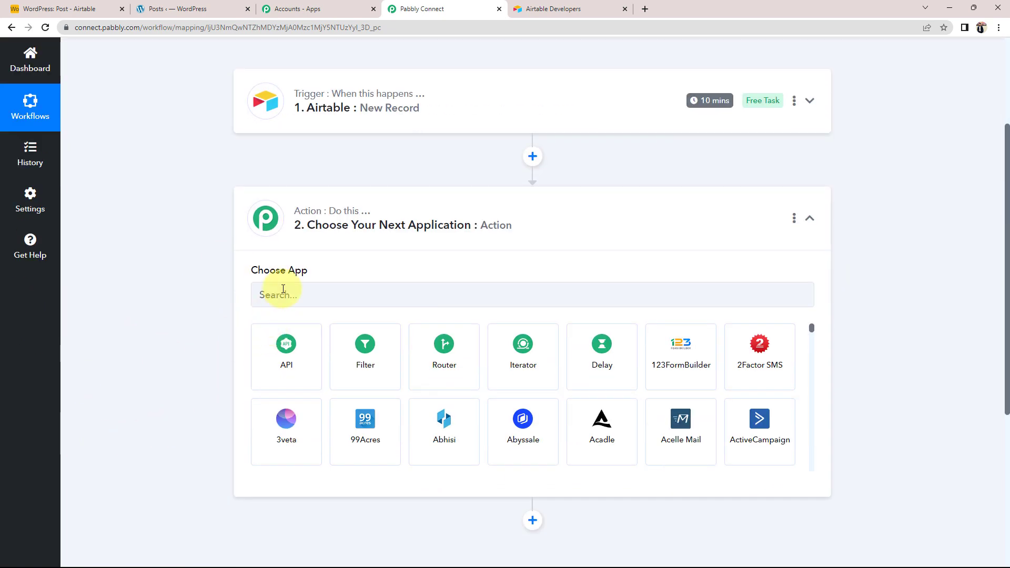
left_click(283, 289)
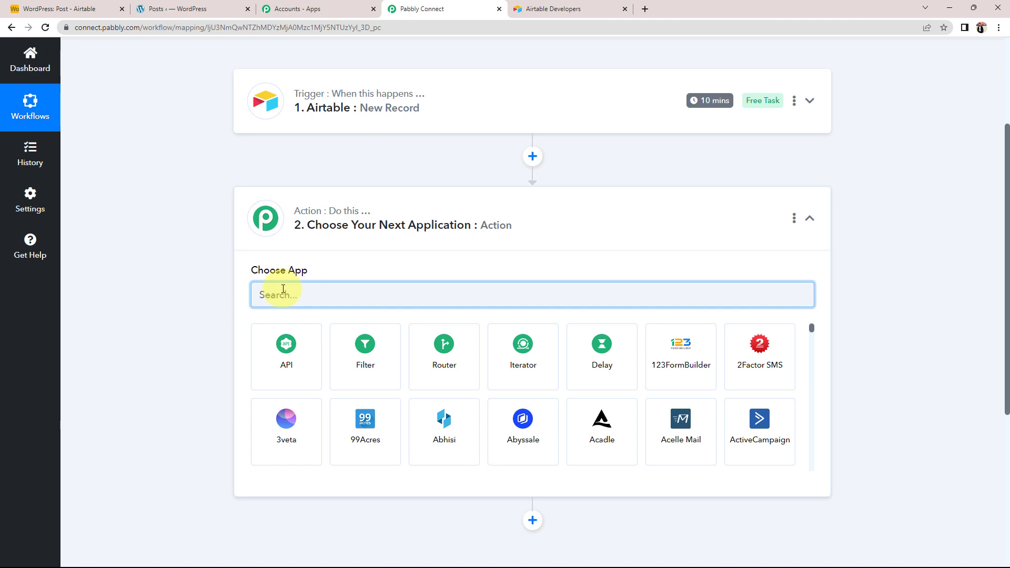
type("wordp")
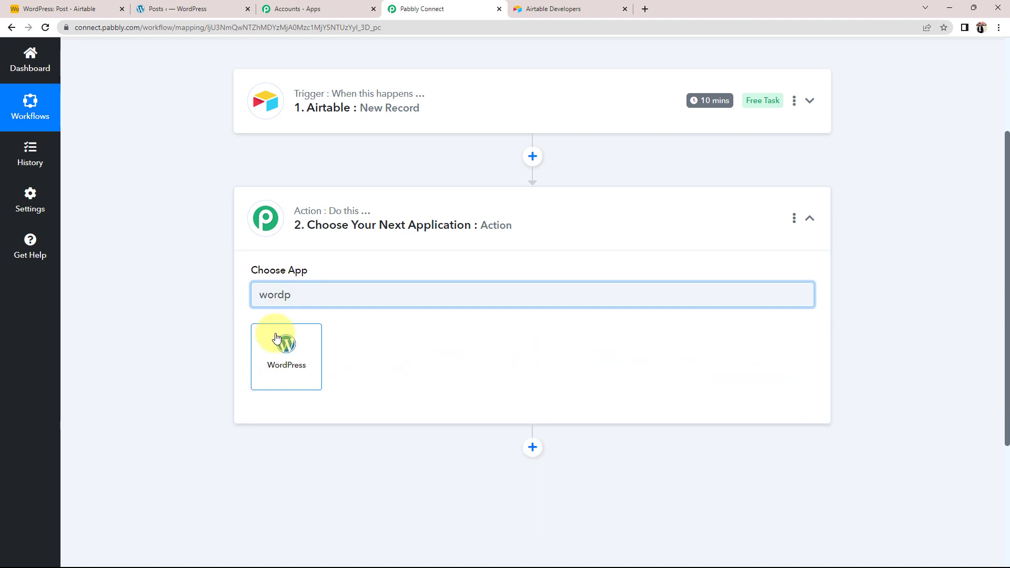
left_click(276, 337)
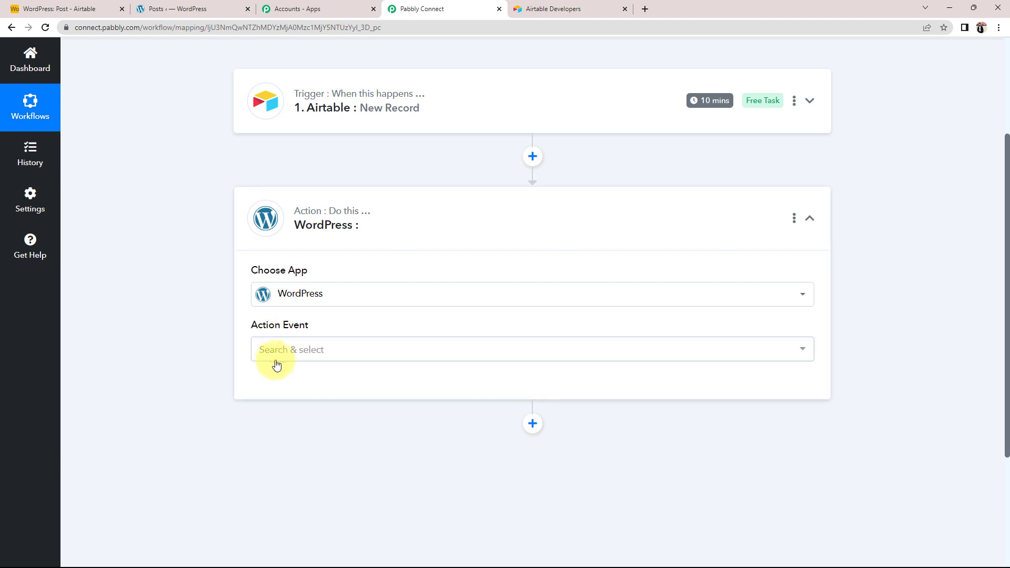
left_click(276, 353)
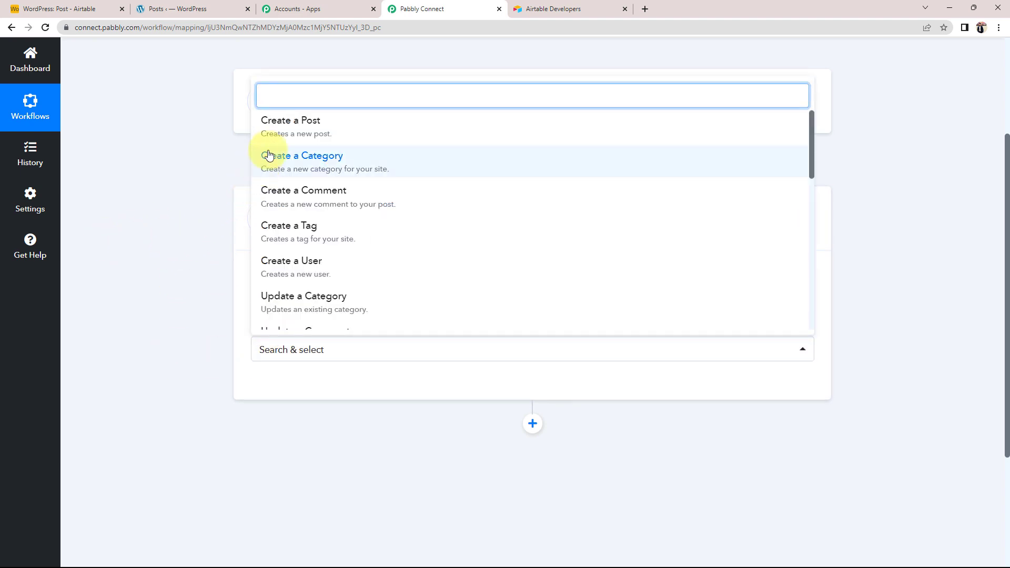
left_click(277, 127)
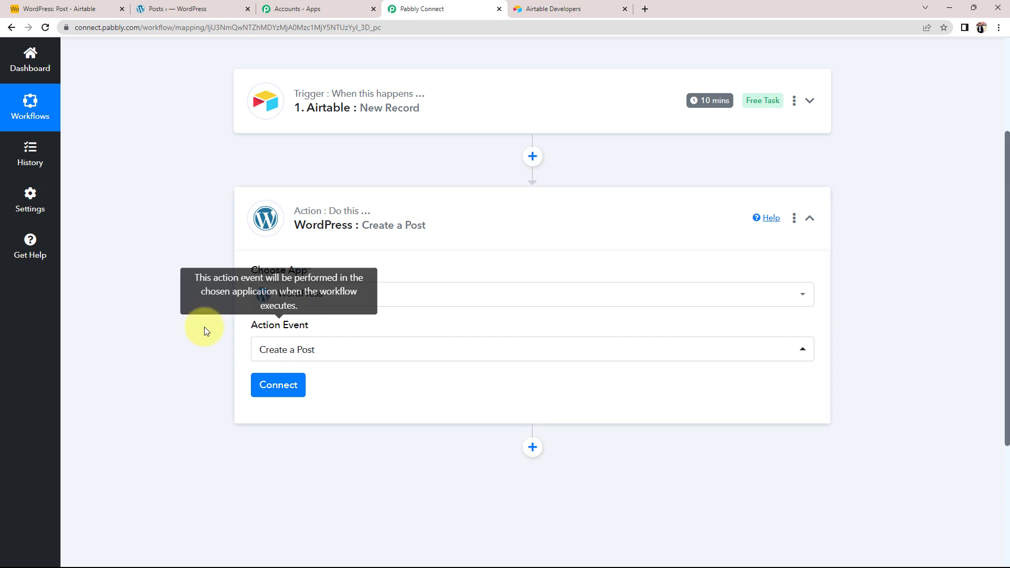
Start a new WordPress connection for the action and enter the WordPress username and account password.
left_click(267, 393)
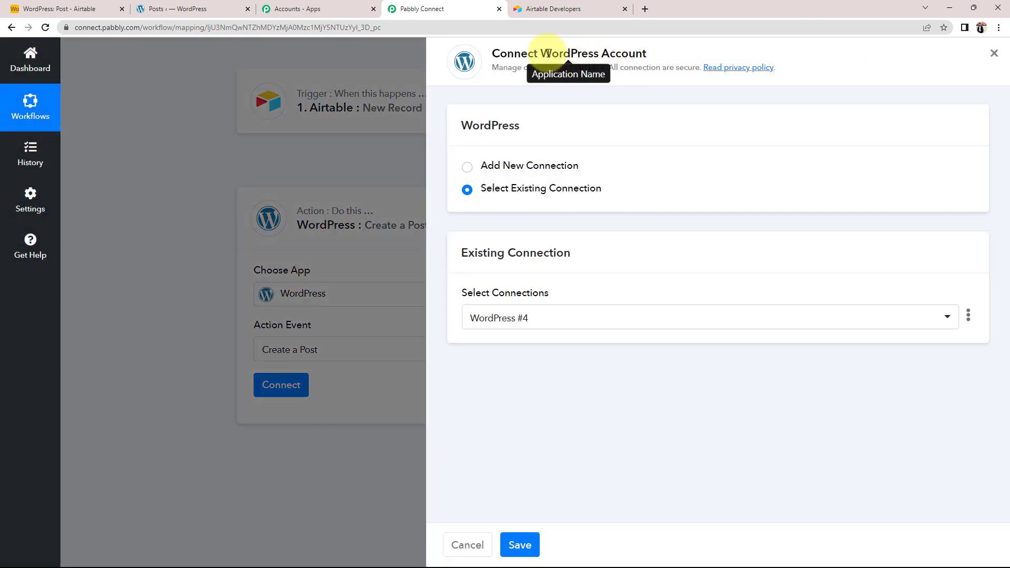
left_click_drag(548, 53, 647, 53)
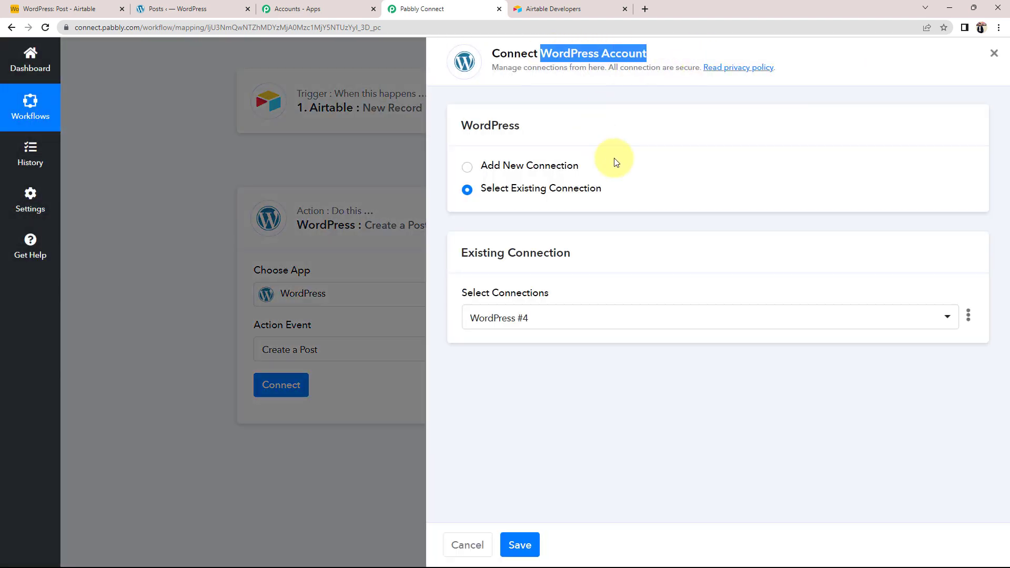
left_click(467, 165)
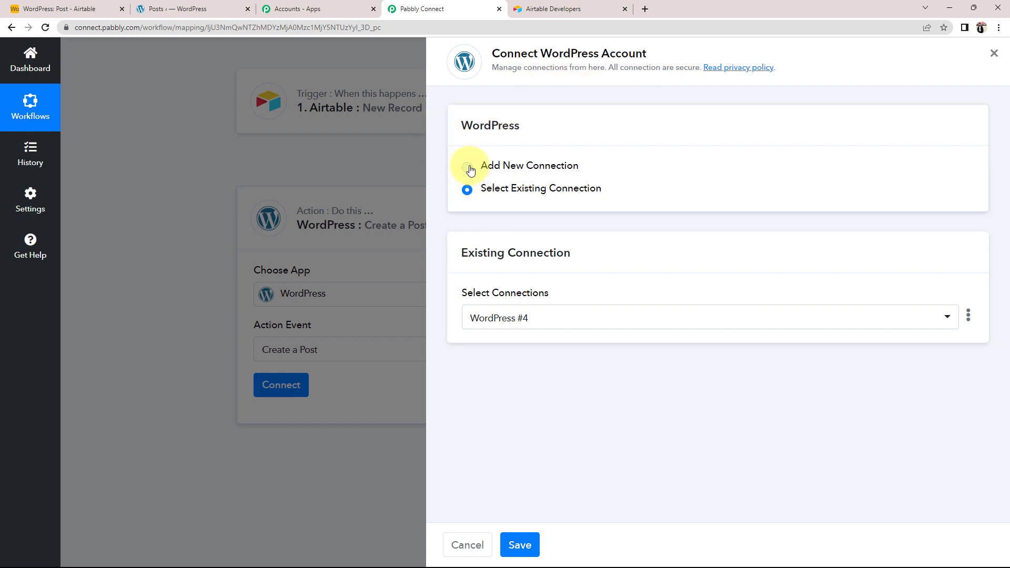
scroll(463, 399, "down", 2)
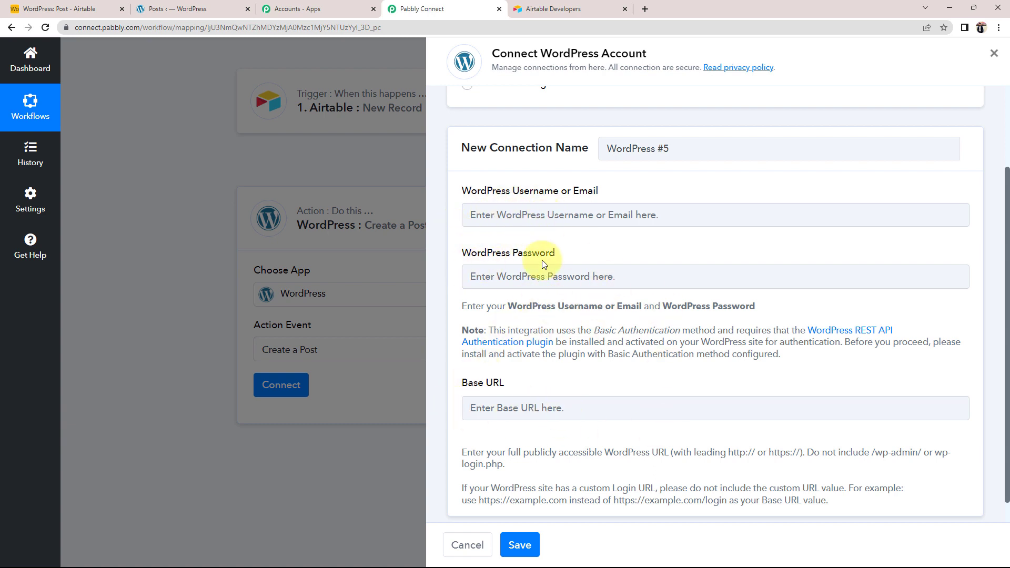
left_click(537, 247)
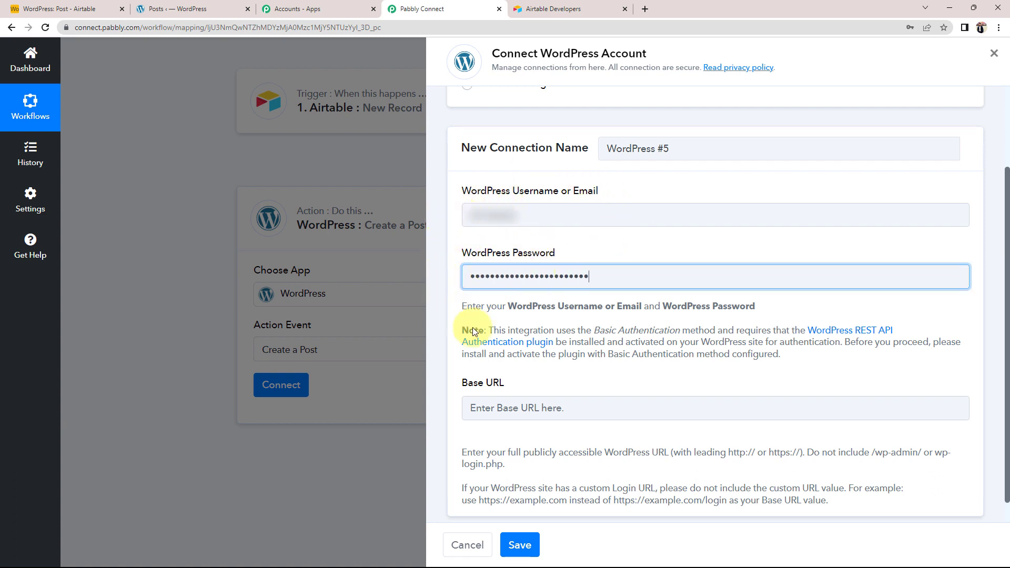
Read the Base URL instructions, noting which parts of the site address to include and leave out.
scroll(473, 332, "down", 1)
left_click_drag(469, 357, 532, 354)
left_click(533, 355)
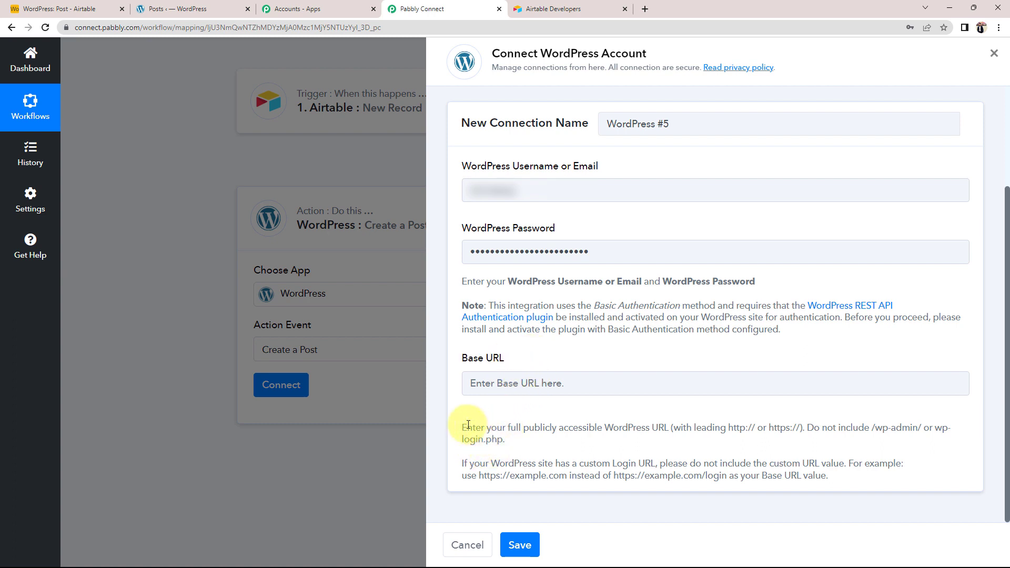
left_click_drag(465, 462, 869, 481)
left_click(863, 479)
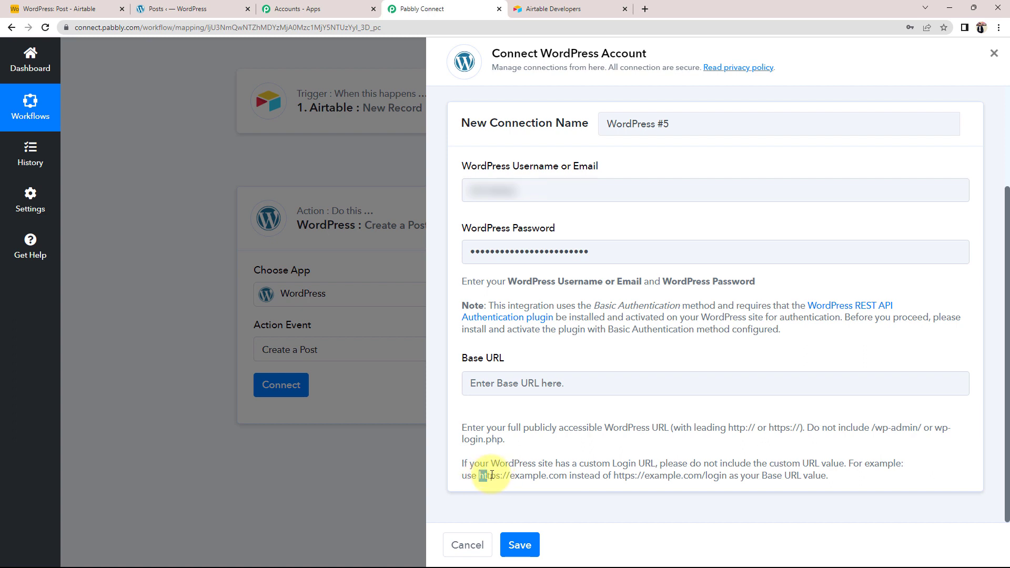
left_click_drag(479, 476, 704, 476)
left_click(711, 476)
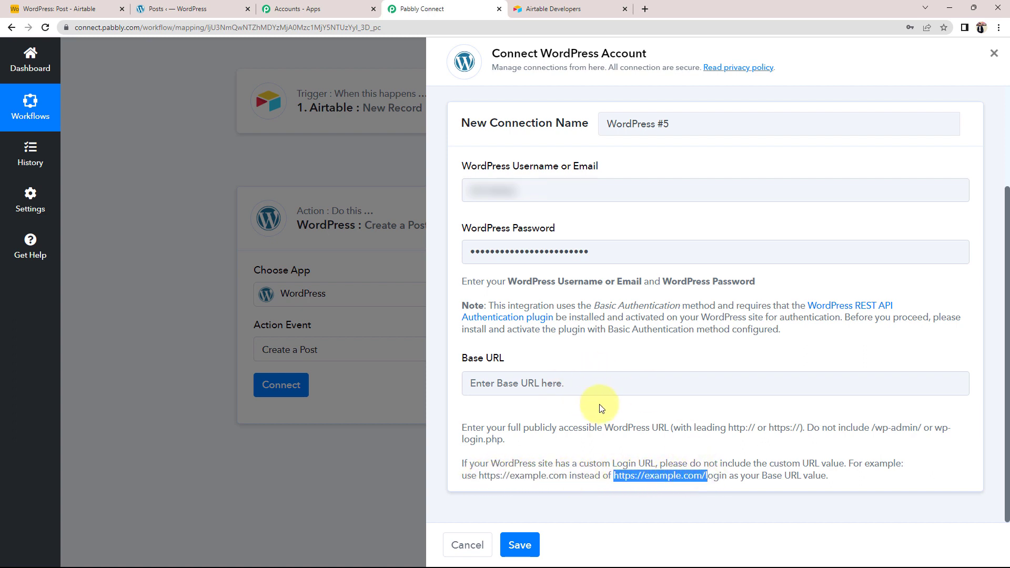
left_click(588, 416)
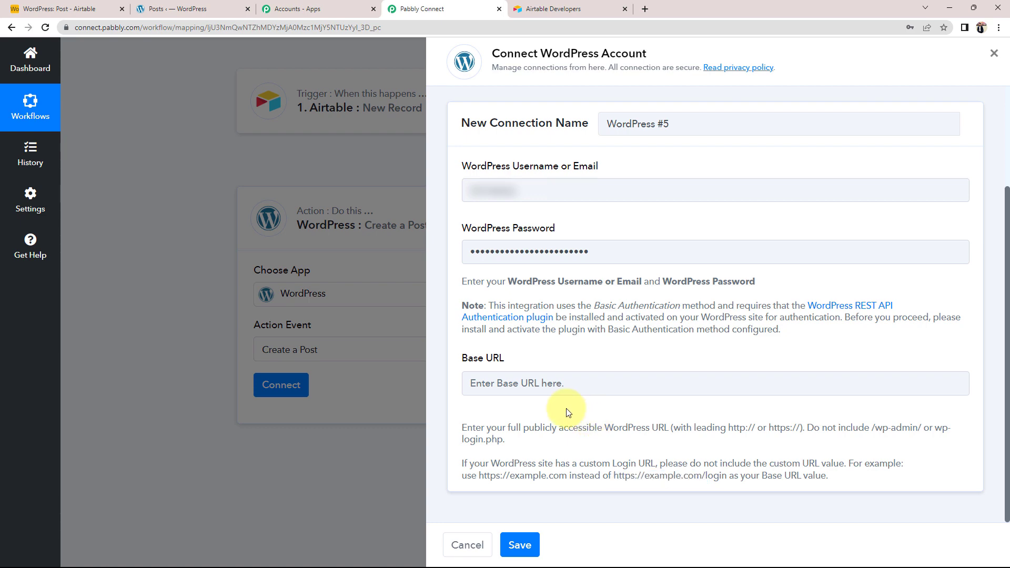
left_click(214, 9)
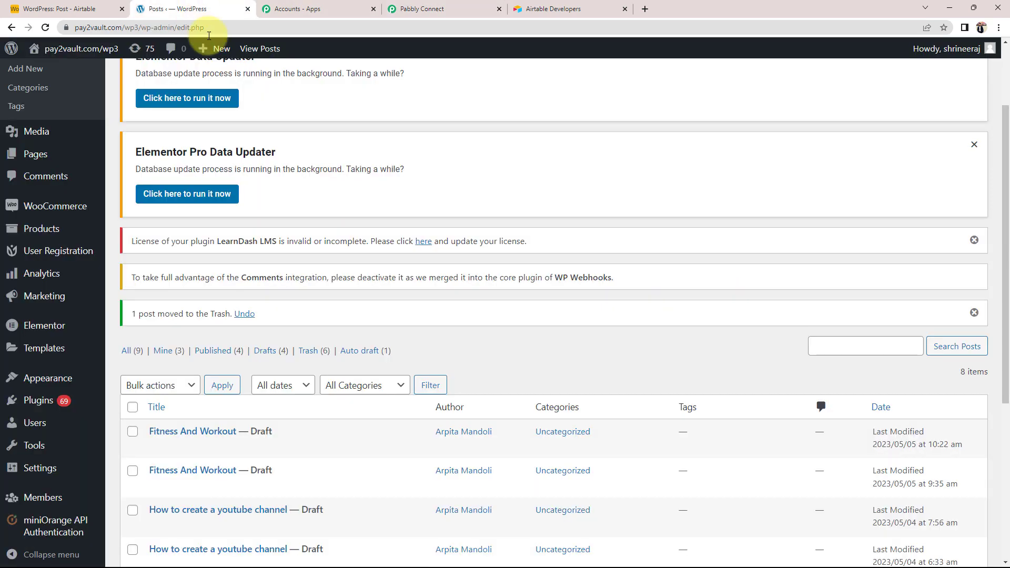
left_click(194, 27)
left_click_drag(215, 27, 260, 31)
left_click(259, 32)
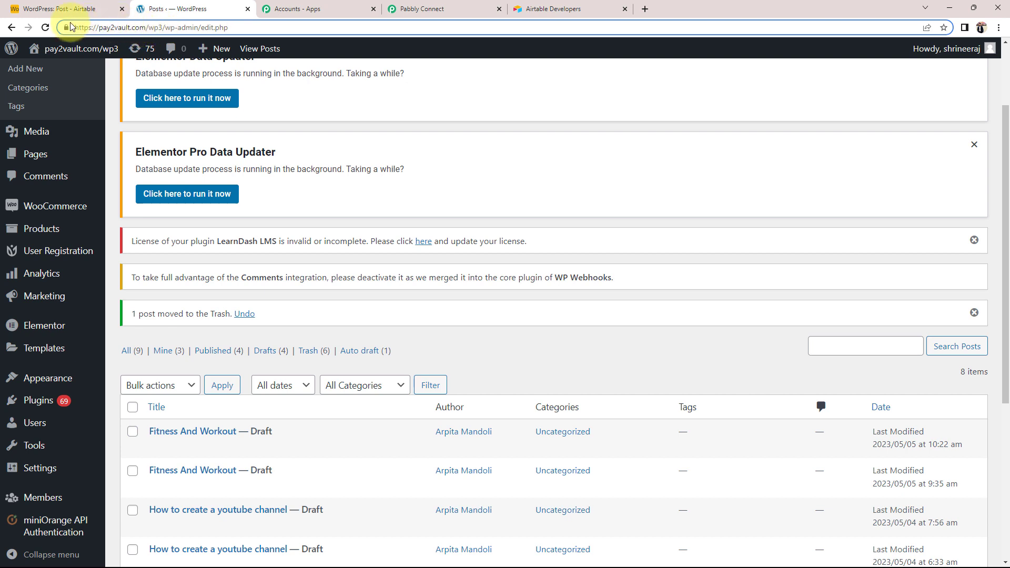
left_click_drag(77, 26, 156, 30)
key("ctrl+c")
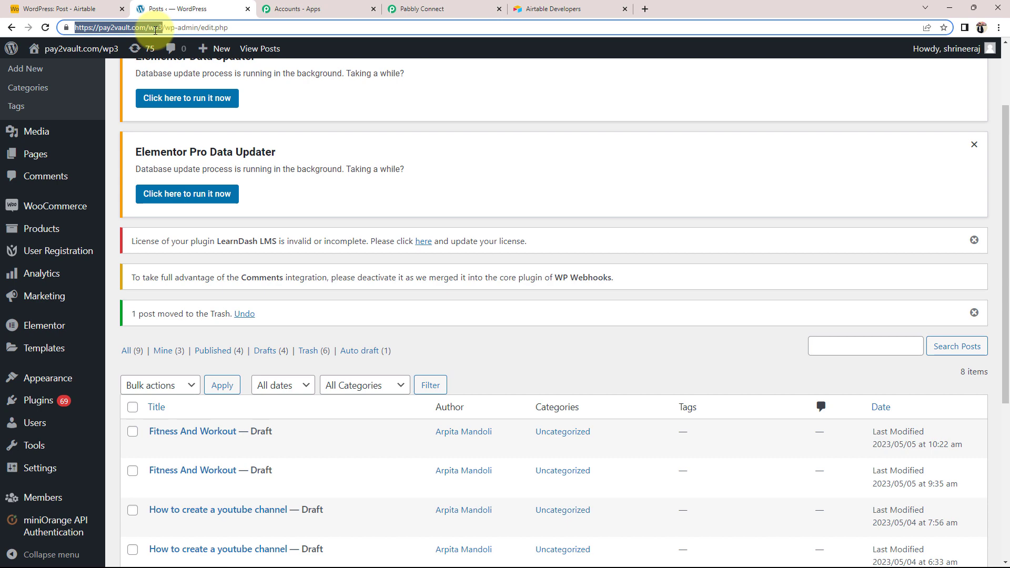
left_click(470, 9)
left_click(501, 385)
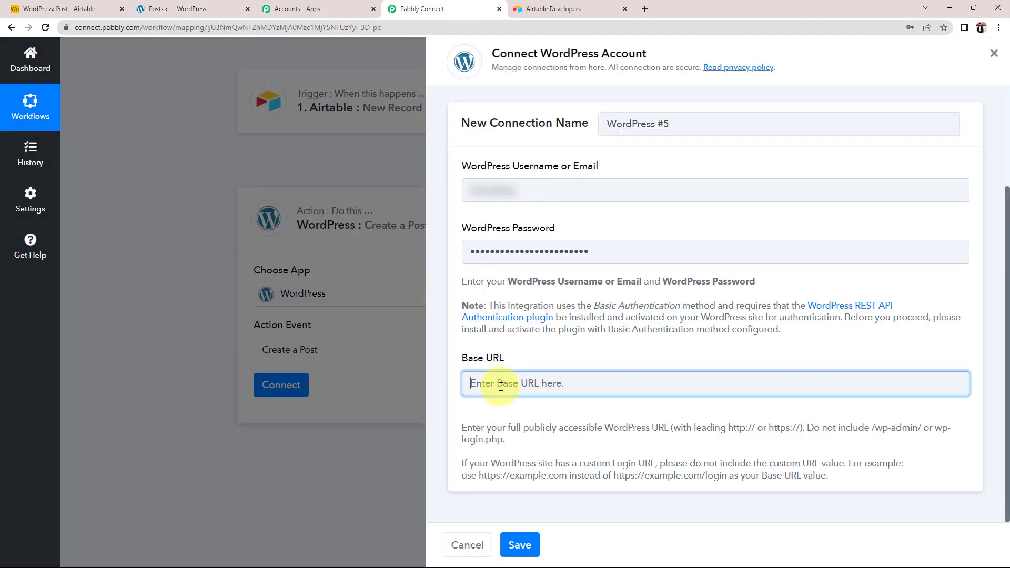
key("ctrl+v")
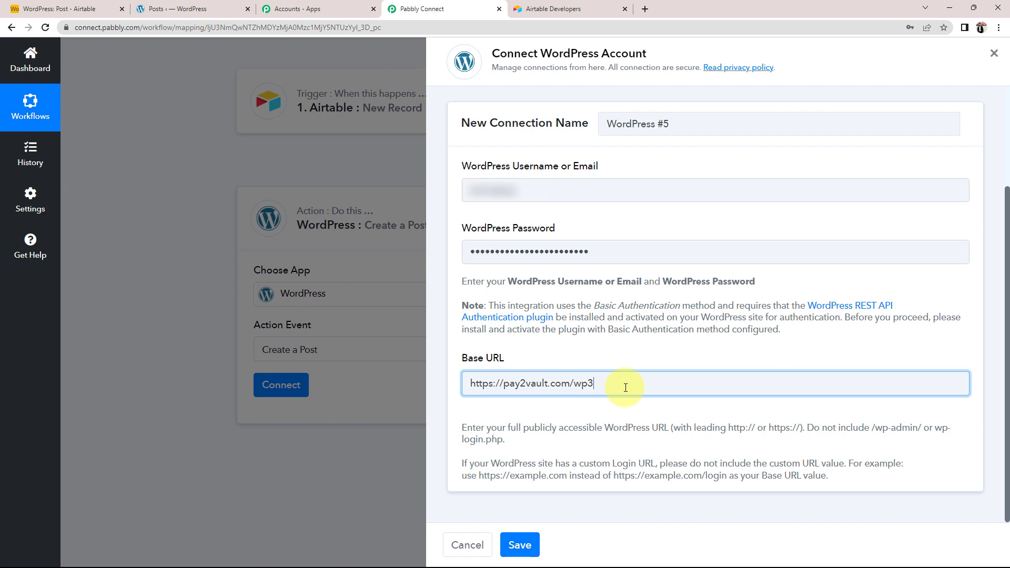
left_click(519, 543)
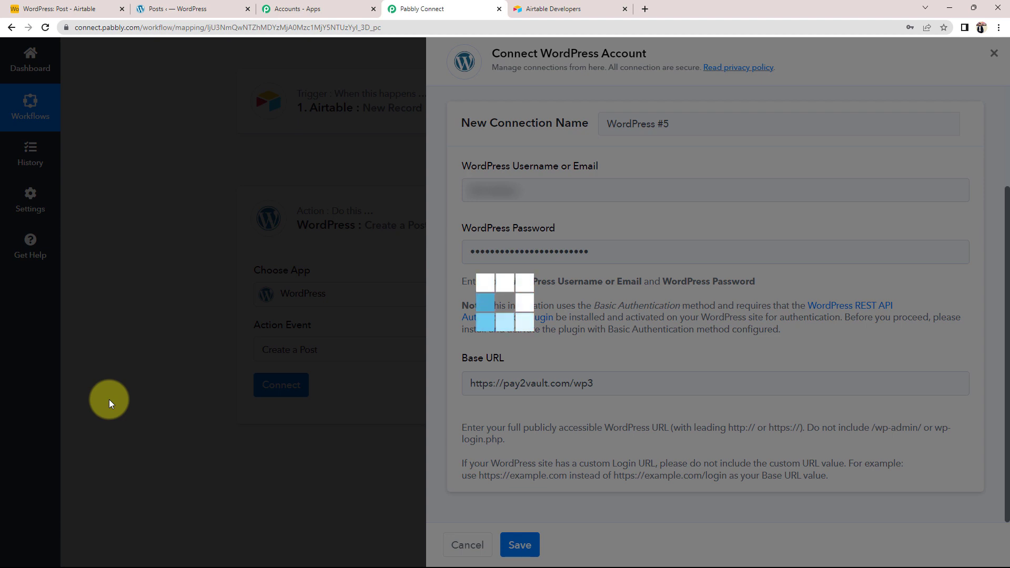
scroll(109, 399, "down", 3)
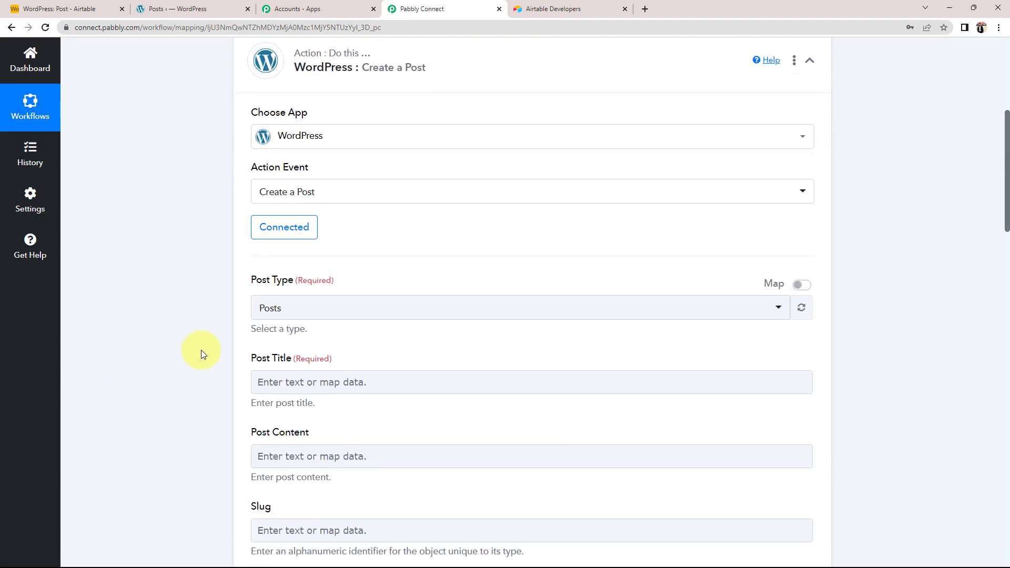
Choose Posts as the post type in the WordPress Create a Post action.
scroll(207, 318, "down", 1)
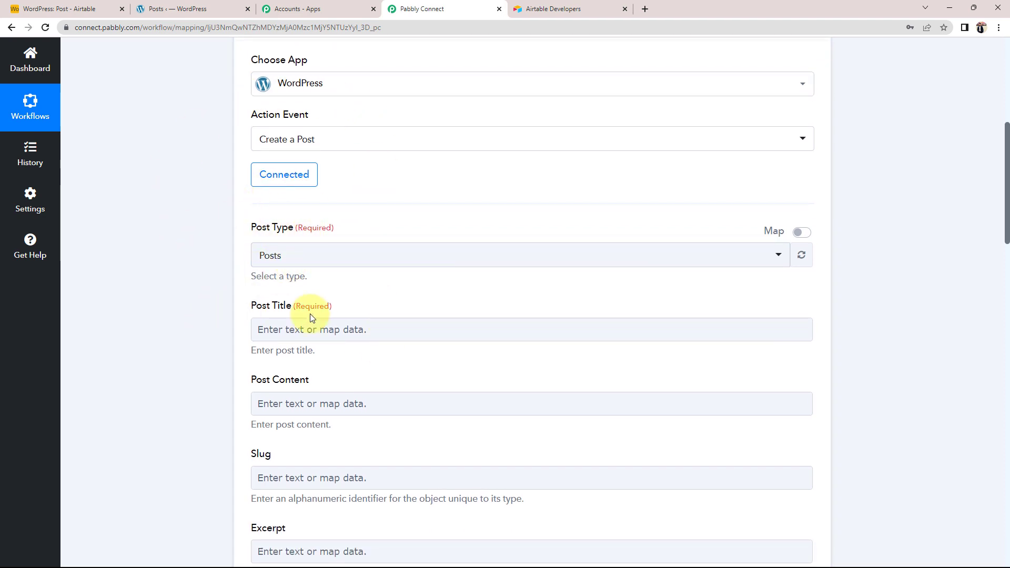
scroll(198, 424, "down", 3)
scroll(201, 421, "up", 4)
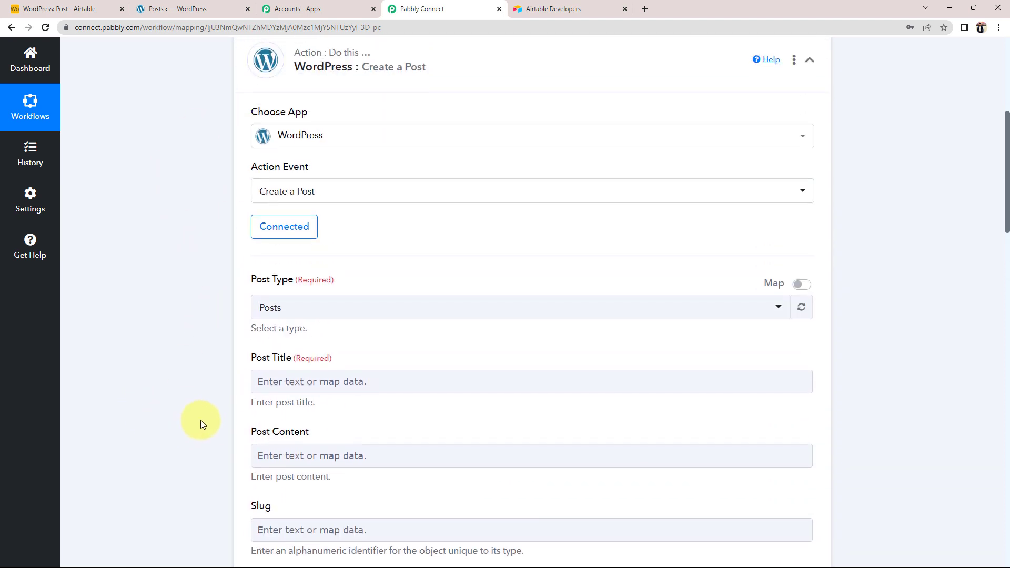
left_click(271, 309)
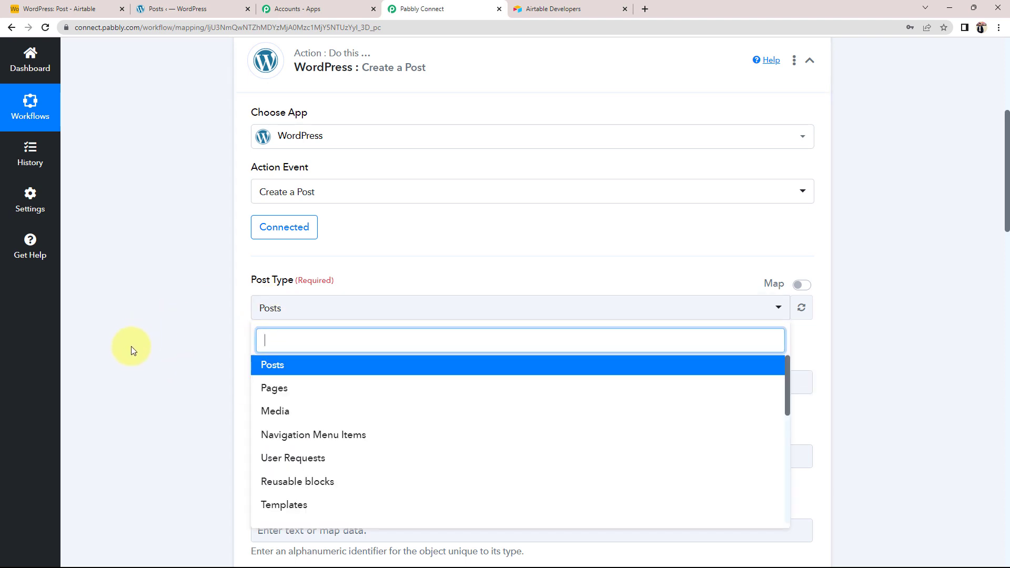
left_click(272, 366)
Review the remaining Create a Post fields, from title and content through status, featured media, author and sticky settings.
scroll(158, 305, "down", 2)
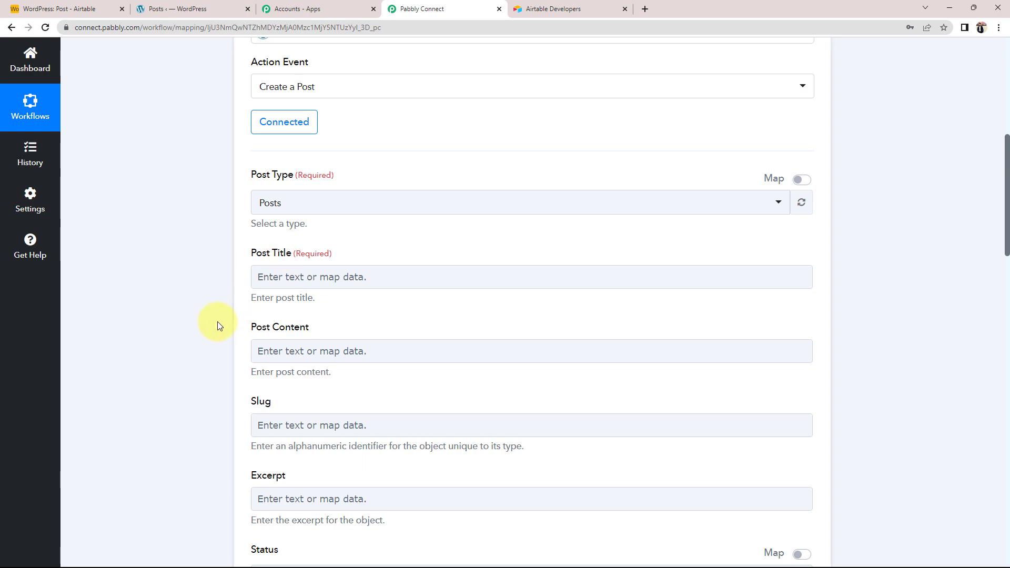
scroll(213, 321, "down", 10)
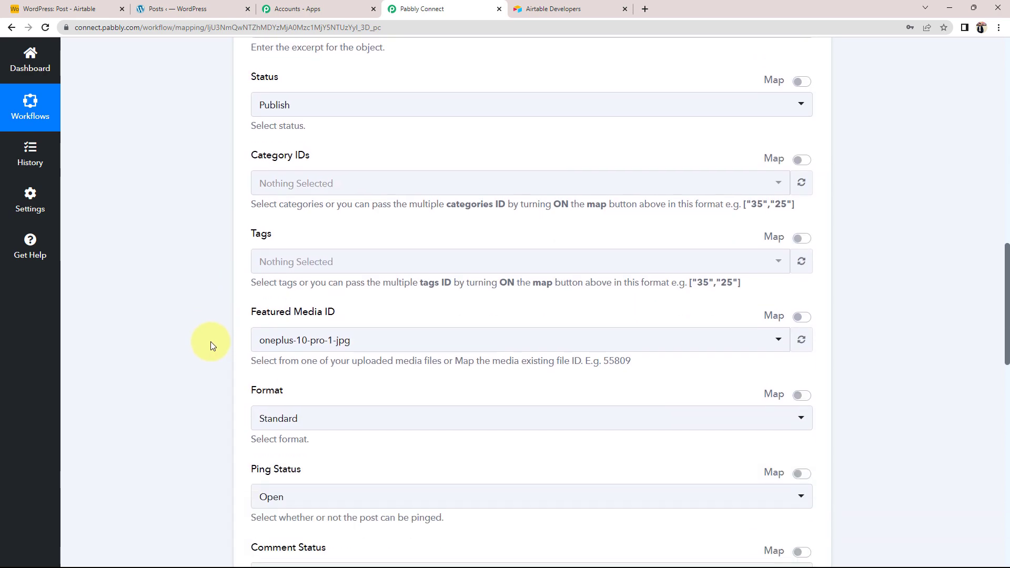
scroll(211, 342, "down", 4)
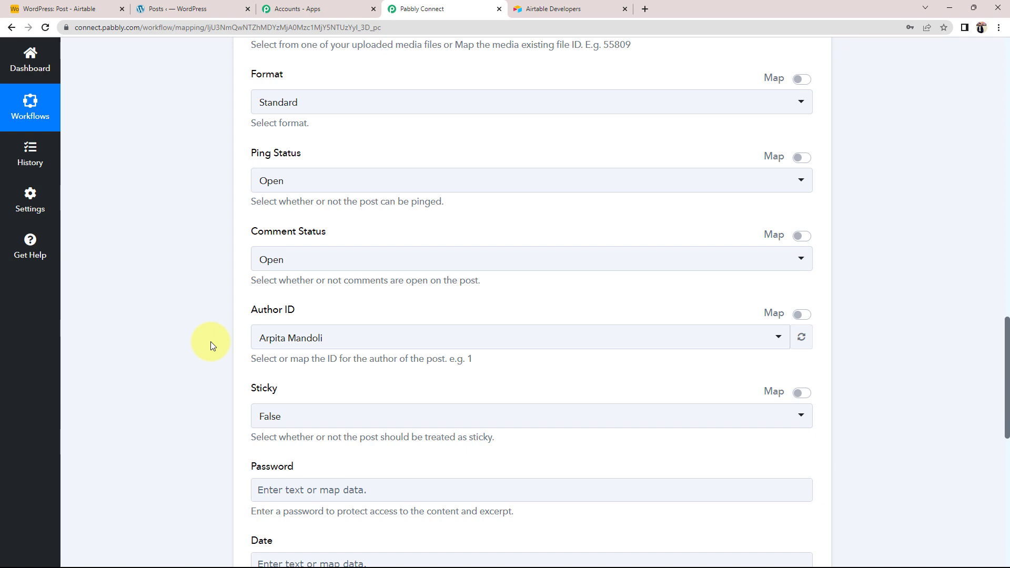
scroll(211, 342, "up", 12)
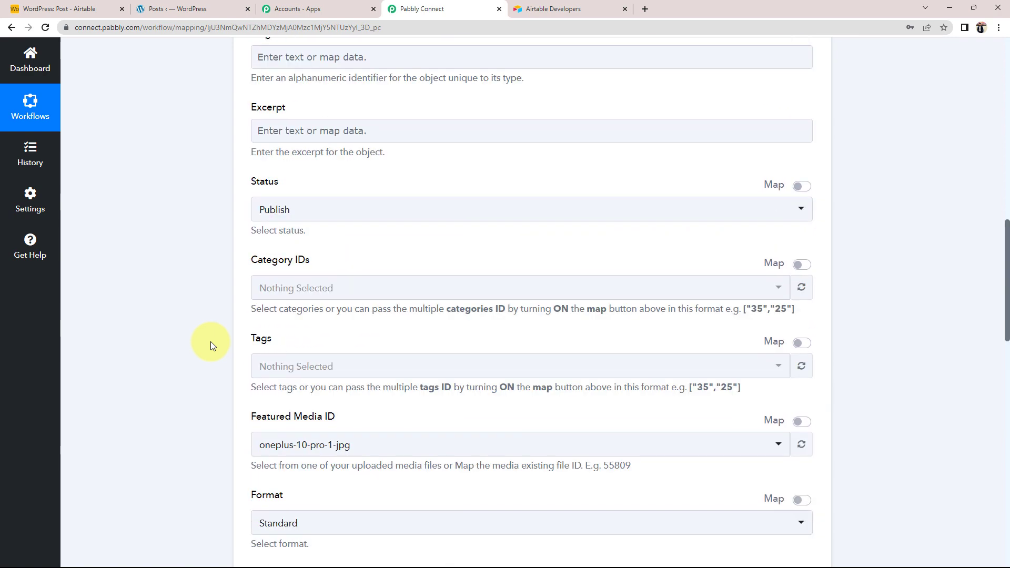
scroll(211, 342, "up", 4)
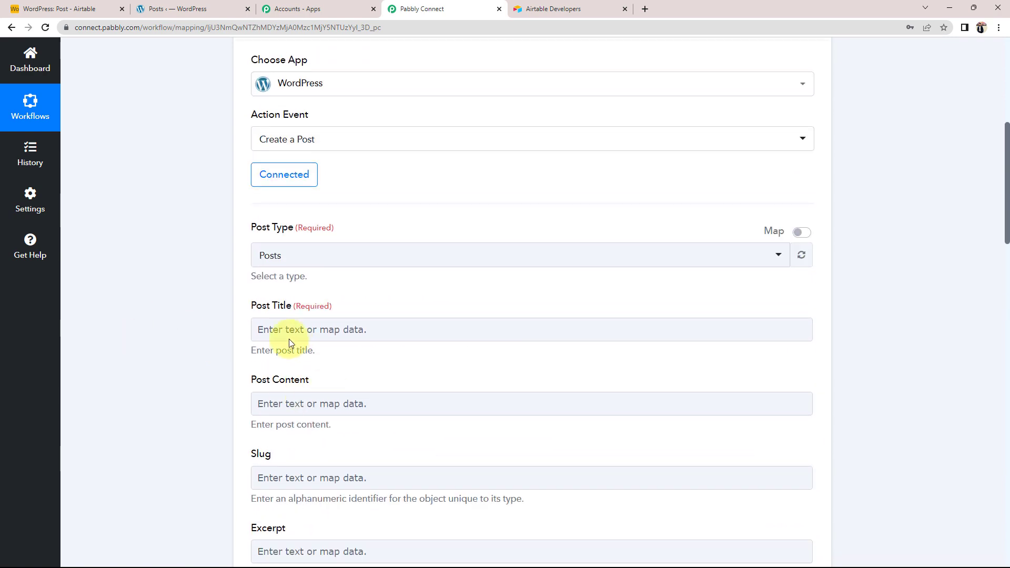
scroll(279, 334, "down", 1)
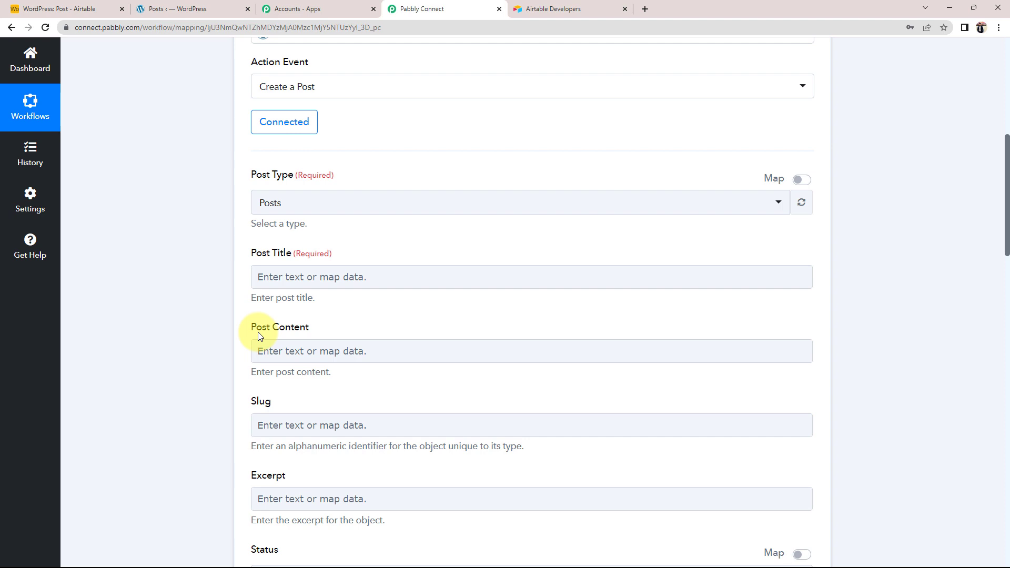
Expand the Airtable New Record trigger and examine its received title, content and attachment values.
left_click(307, 281)
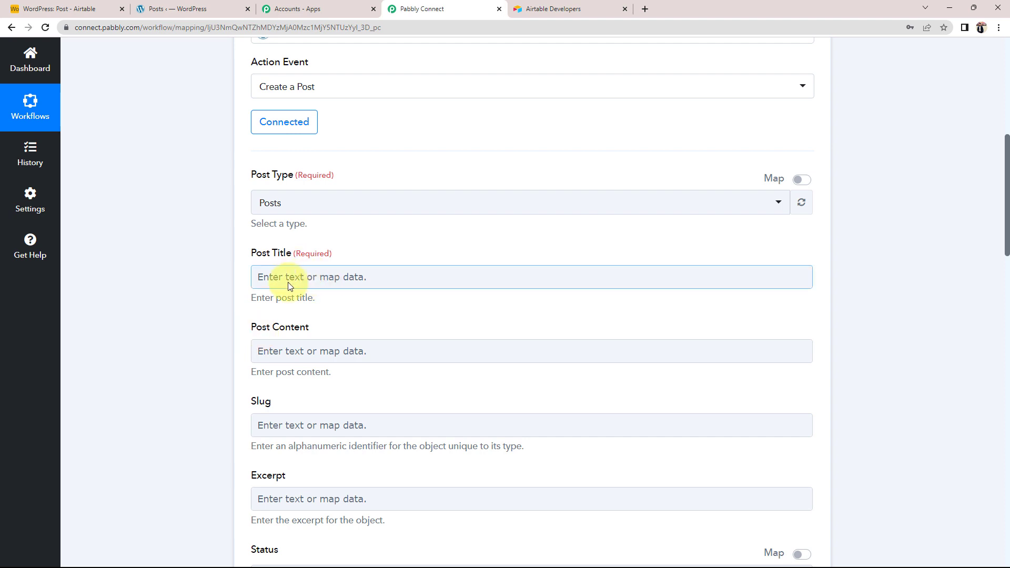
scroll(290, 286, "up", 6)
left_click(401, 163)
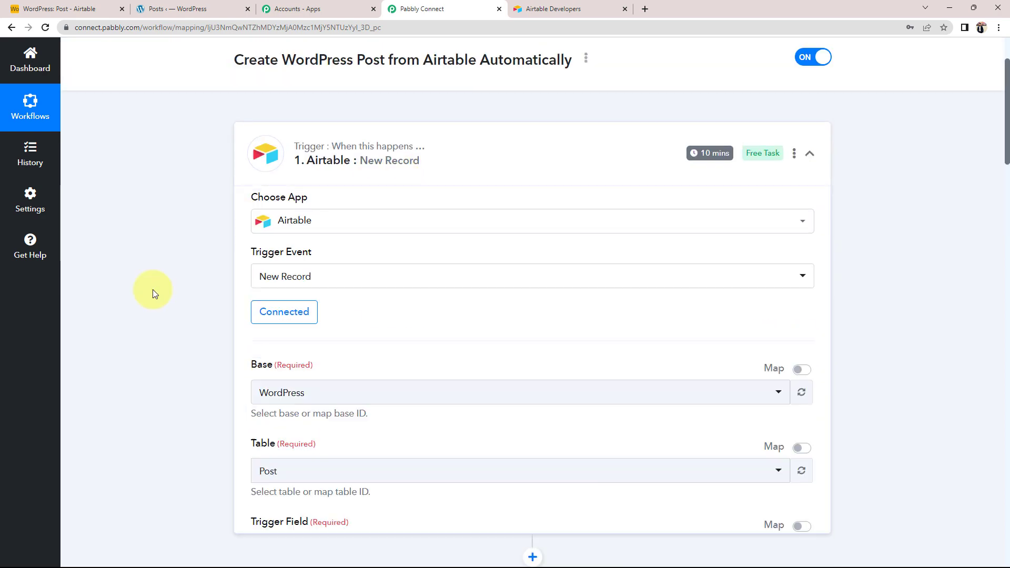
scroll(153, 294, "down", 12)
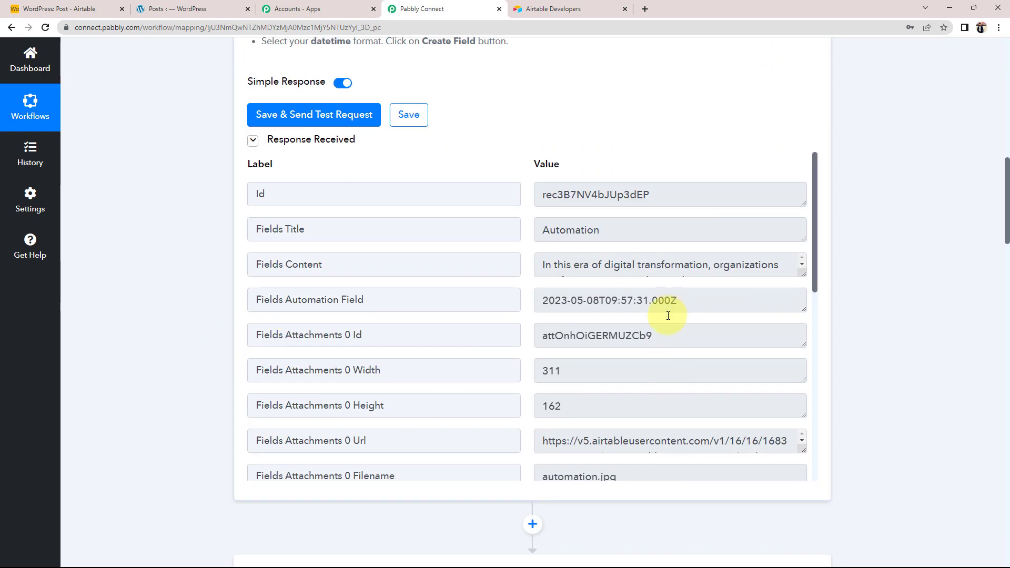
left_click_drag(544, 263, 672, 283)
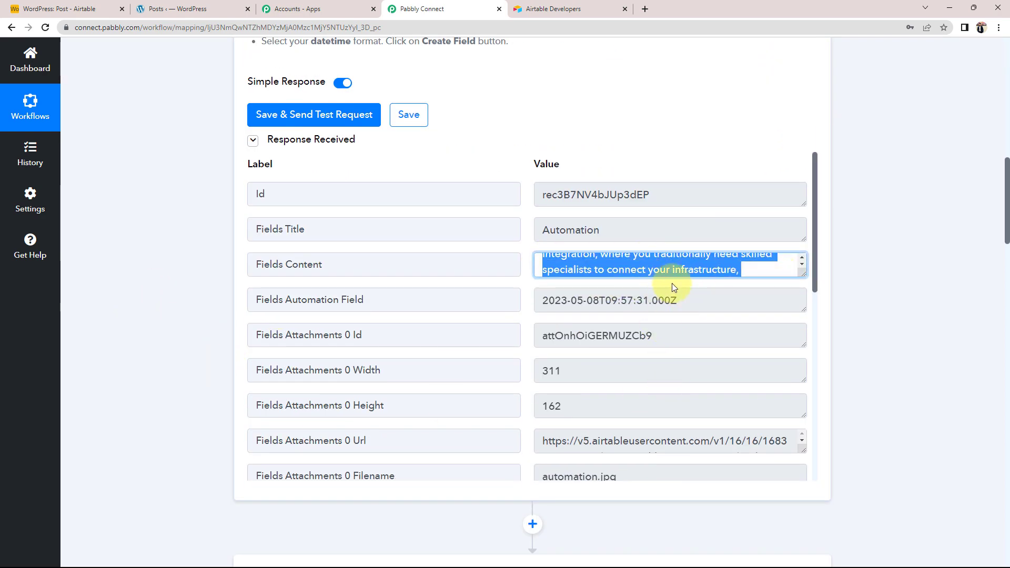
scroll(588, 323, "down", 2)
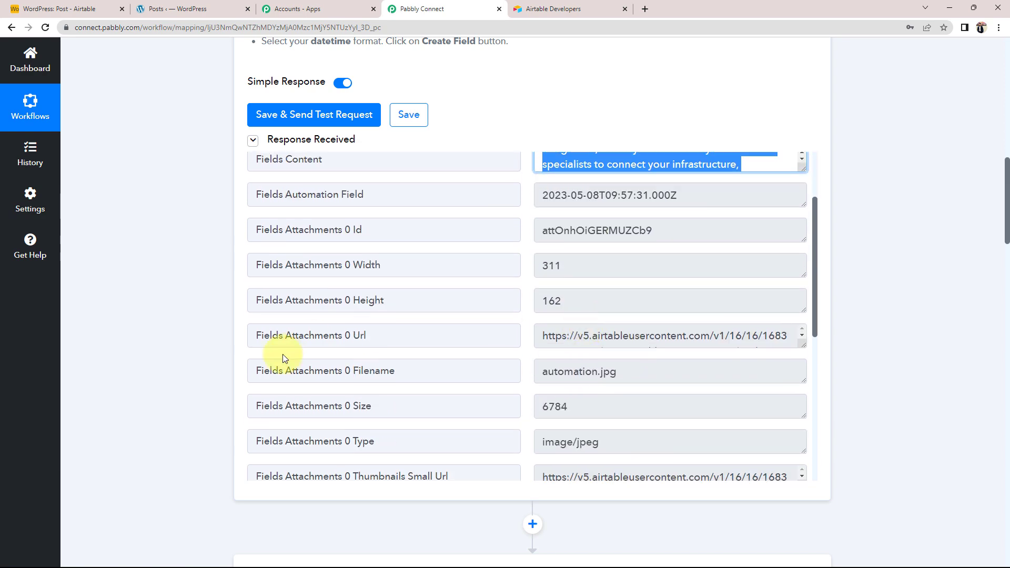
Map the WordPress Post Title to the Fields Title value from the Airtable New Record step.
scroll(283, 358, "down", 9)
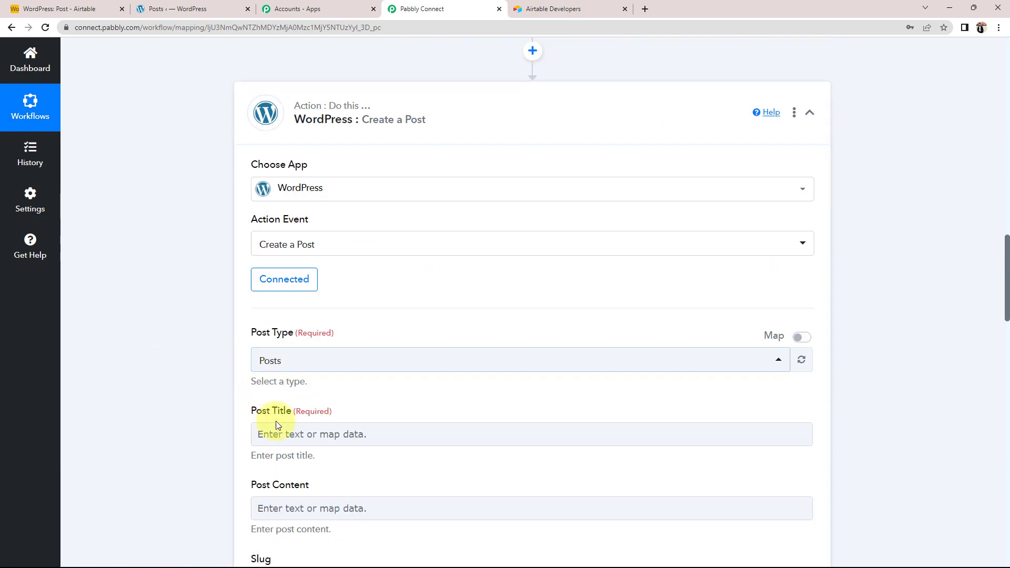
scroll(189, 406, "down", 2)
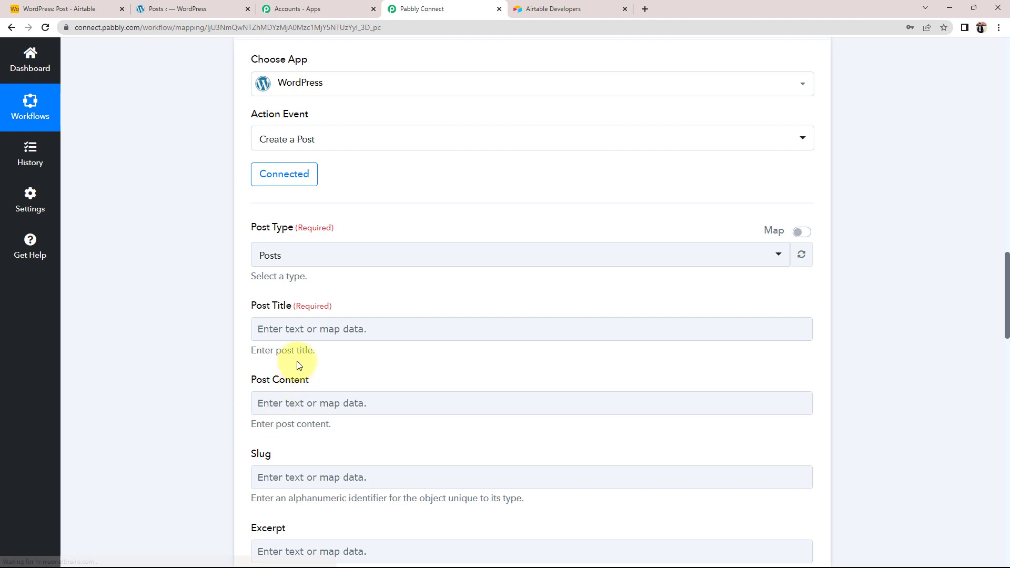
left_click(276, 333)
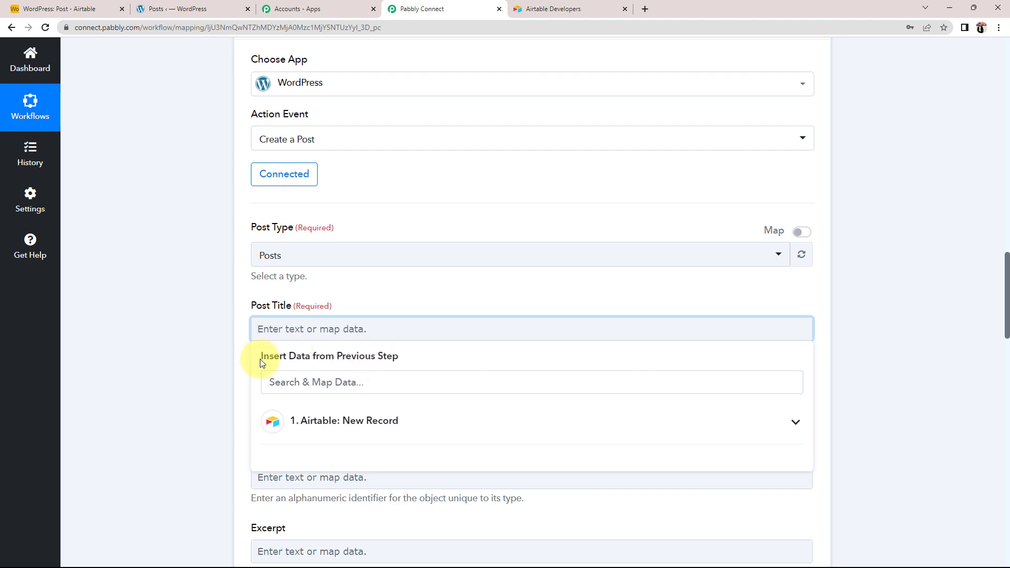
scroll(353, 368, "down", 1)
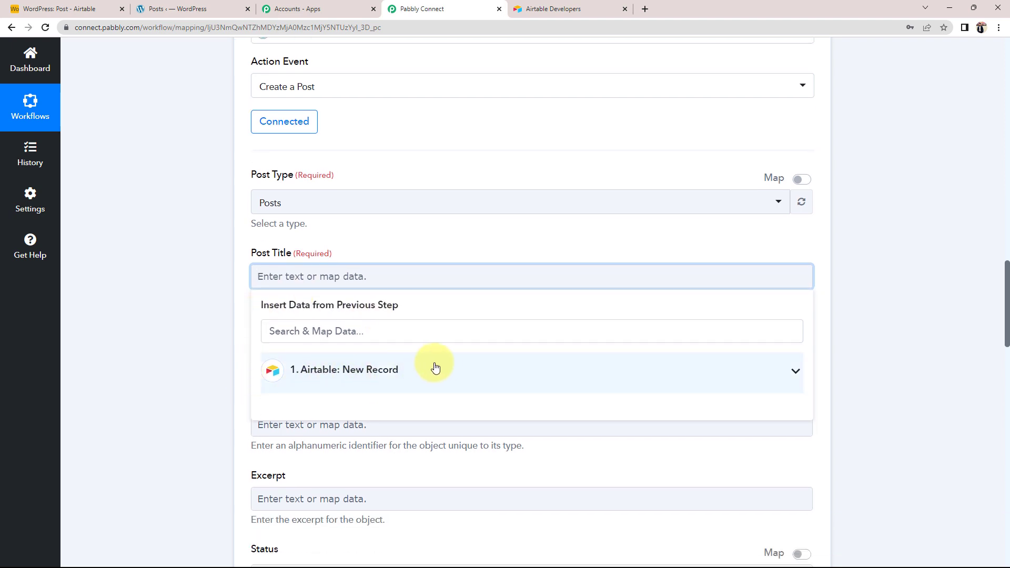
left_click(797, 375)
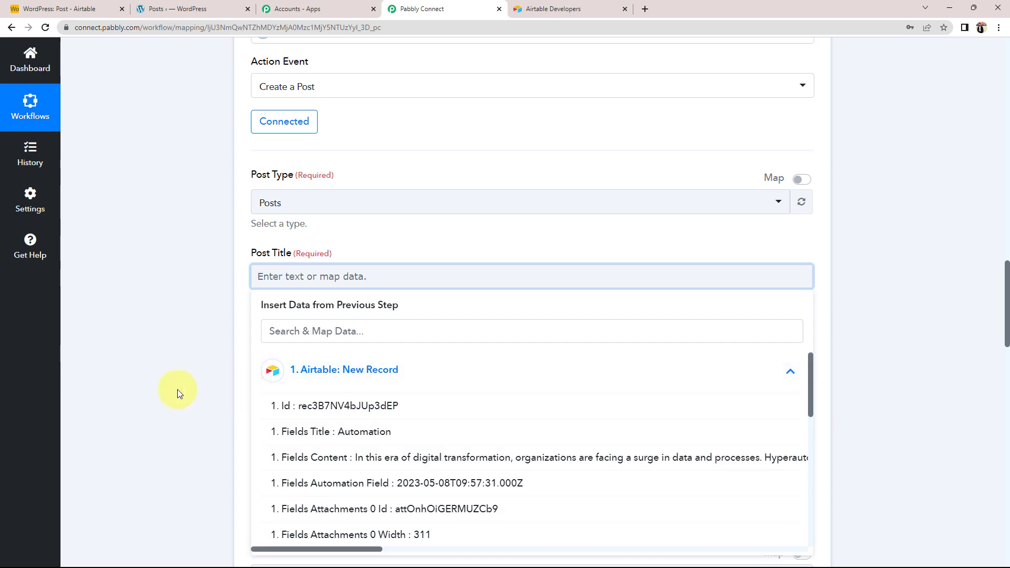
scroll(177, 389, "down", 2)
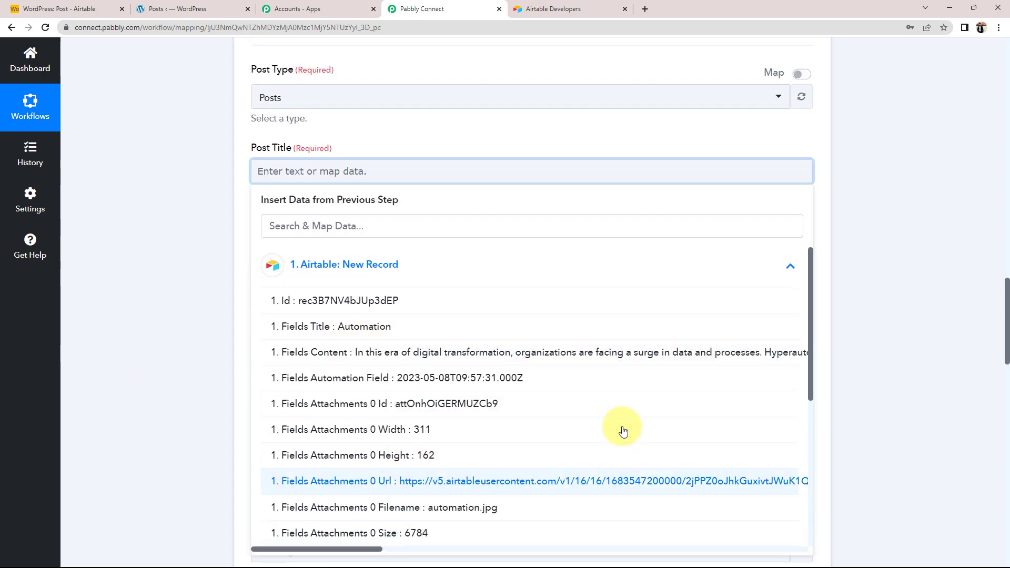
scroll(492, 329, "down", 5)
scroll(463, 348, "up", 6)
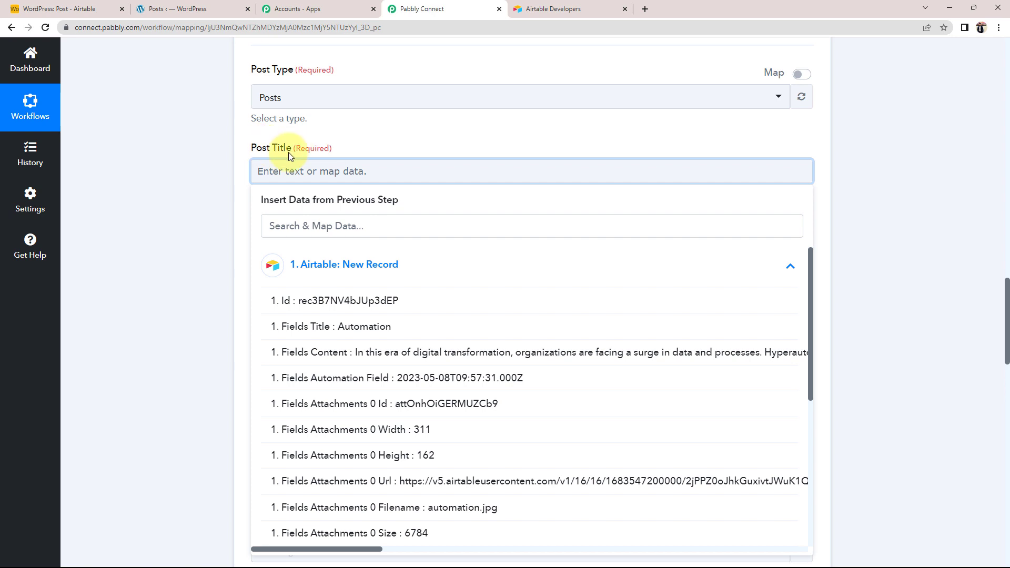
left_click(288, 327)
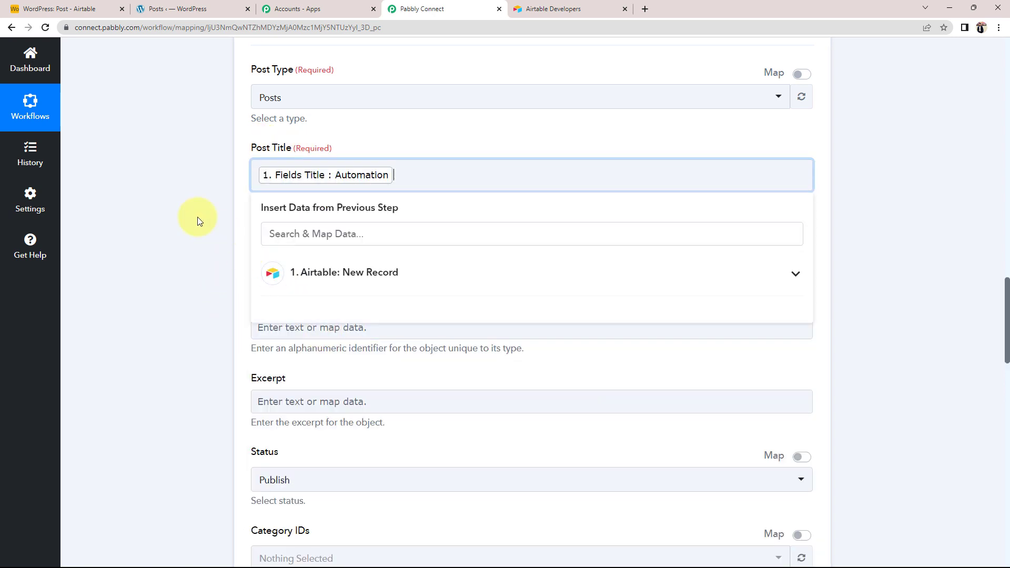
left_click(199, 221)
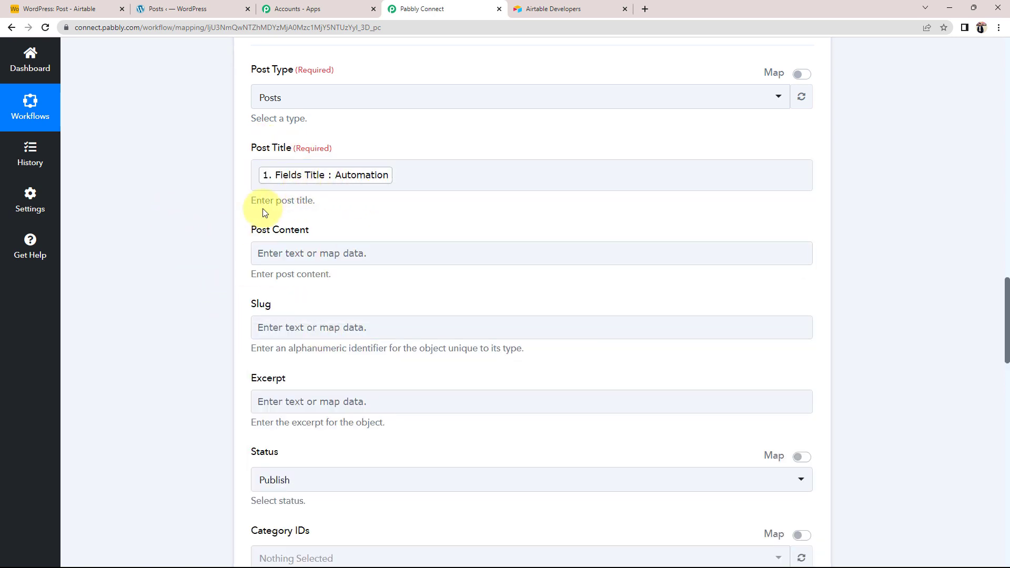
Map the Post Content to the Fields Content value from the Airtable New Record step.
left_click(271, 255)
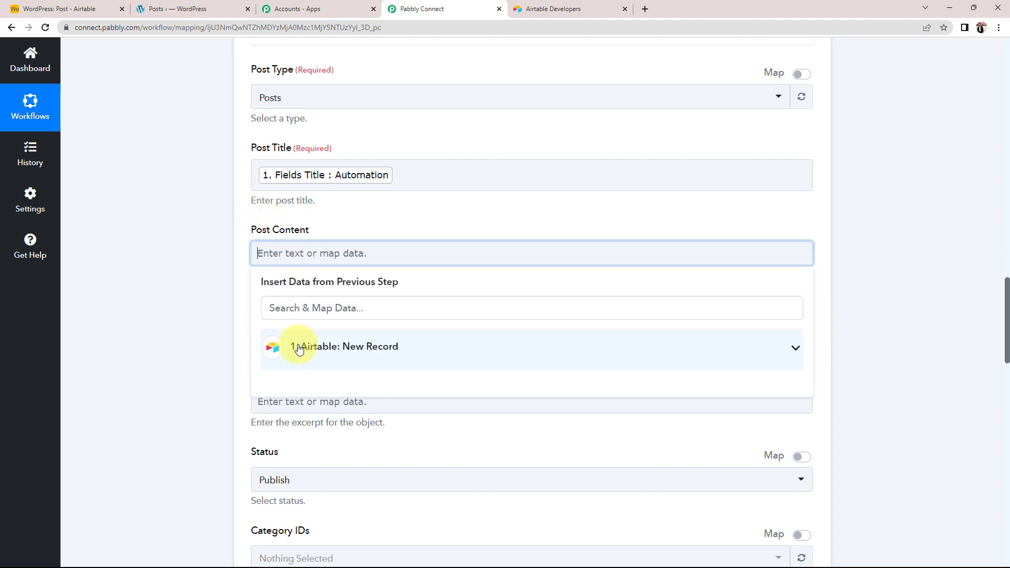
left_click(275, 345)
scroll(270, 403, "down", 1)
left_click(405, 390)
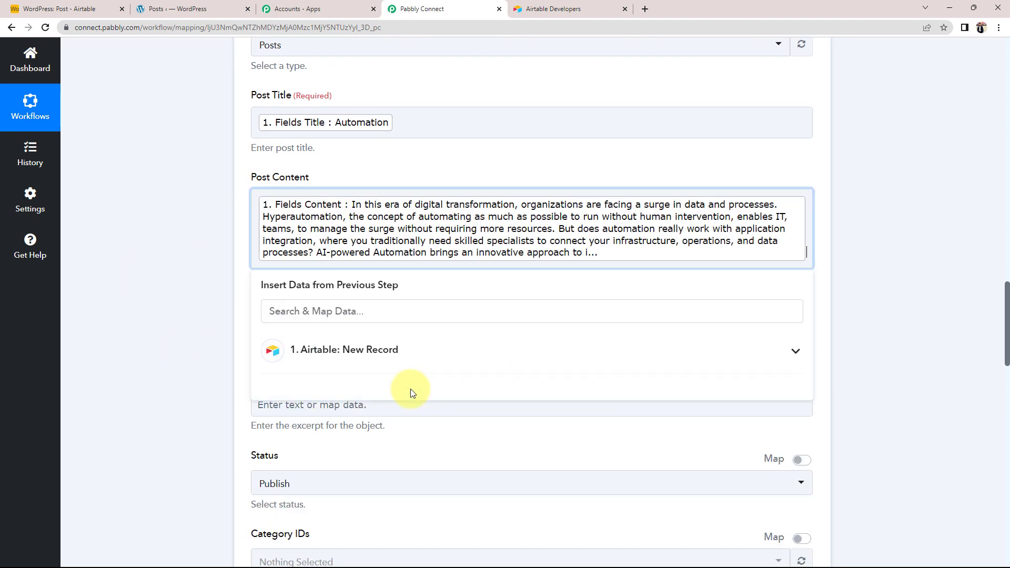
left_click(191, 248)
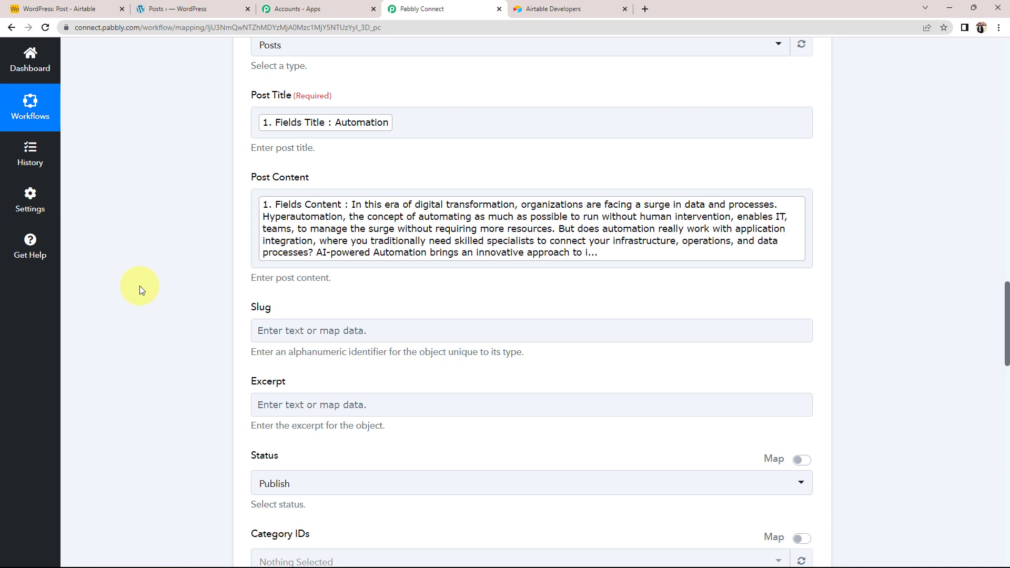
Below the mapped content, start an image tag with <img src=" and insert Airtable's Fields Attachments 0 Url as its source.
left_click(809, 244)
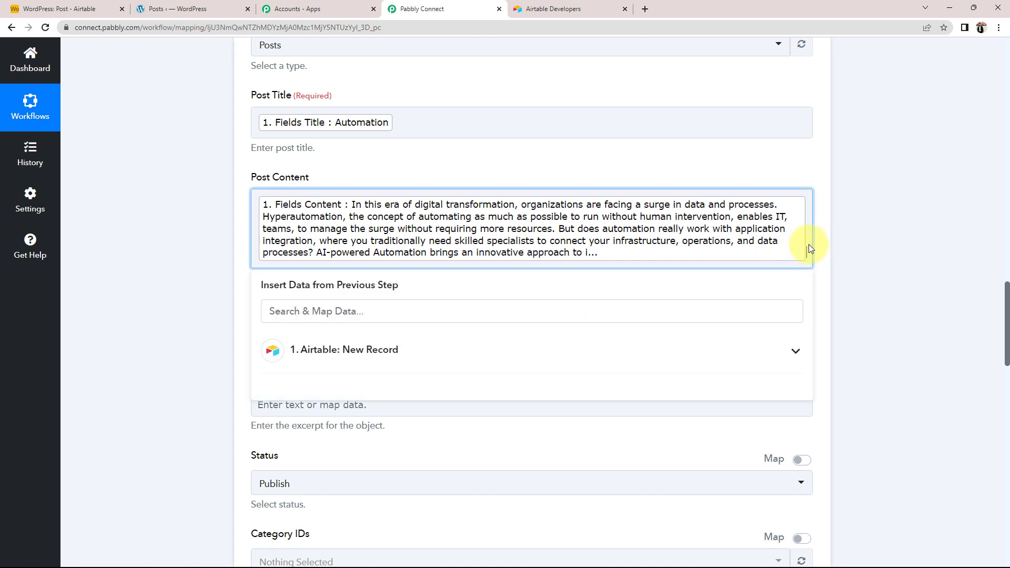
key("Return")
key("Return")
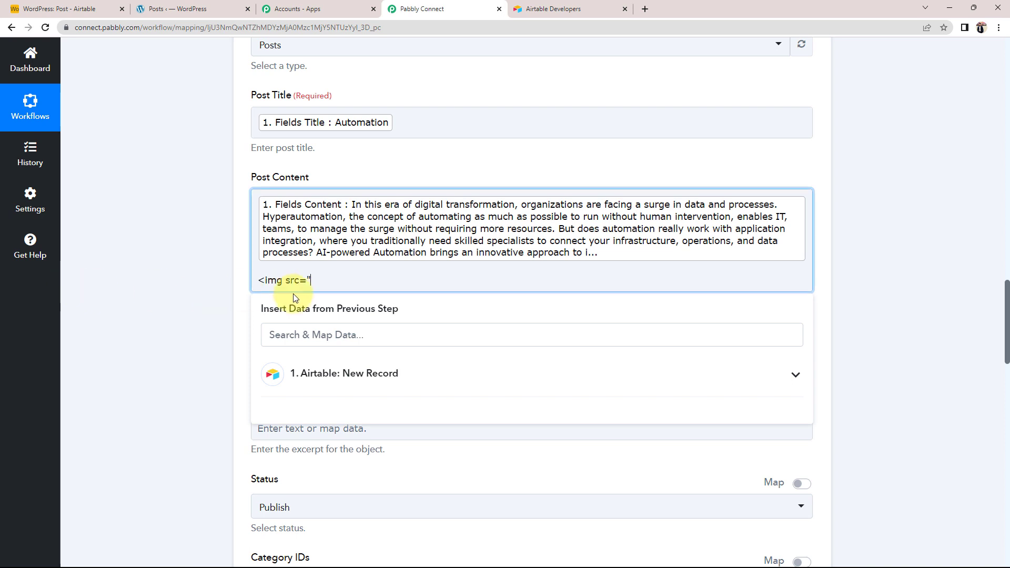
left_click(329, 377)
scroll(294, 453, "down", 3)
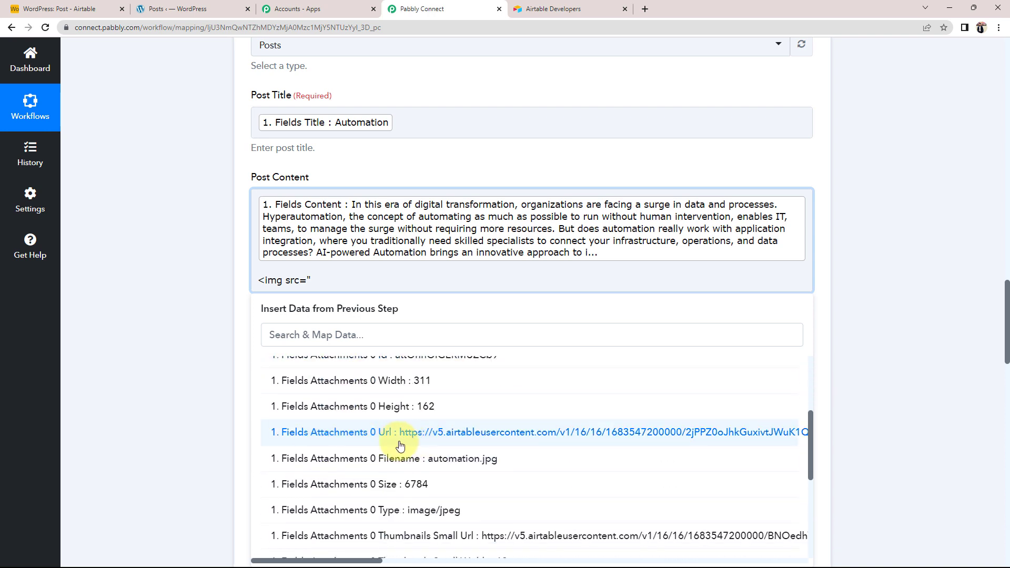
left_click(423, 443)
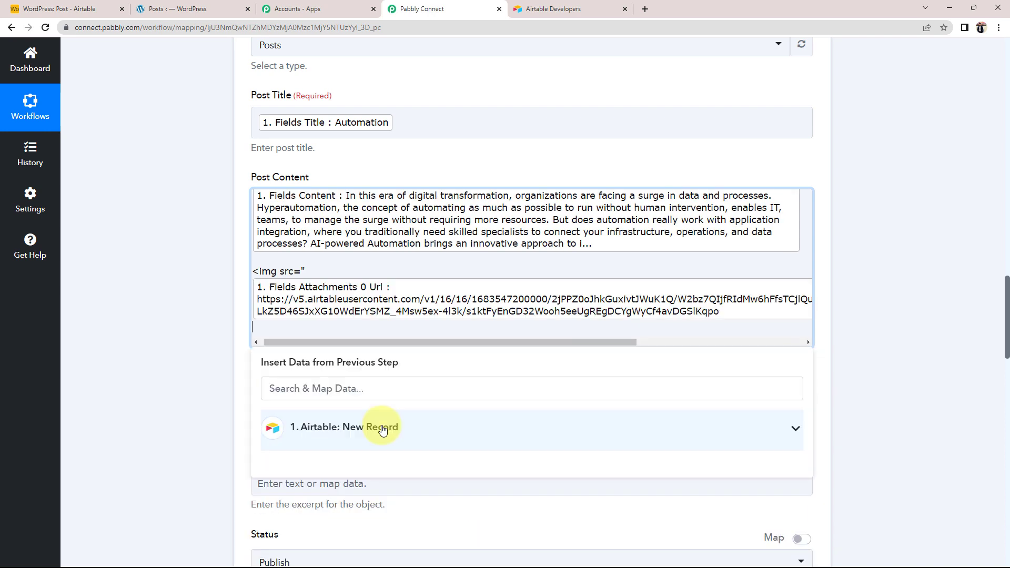
Close the image tag in the Post Content with "> directly after the mapped attachment URL.
left_click(150, 338)
left_click(690, 334)
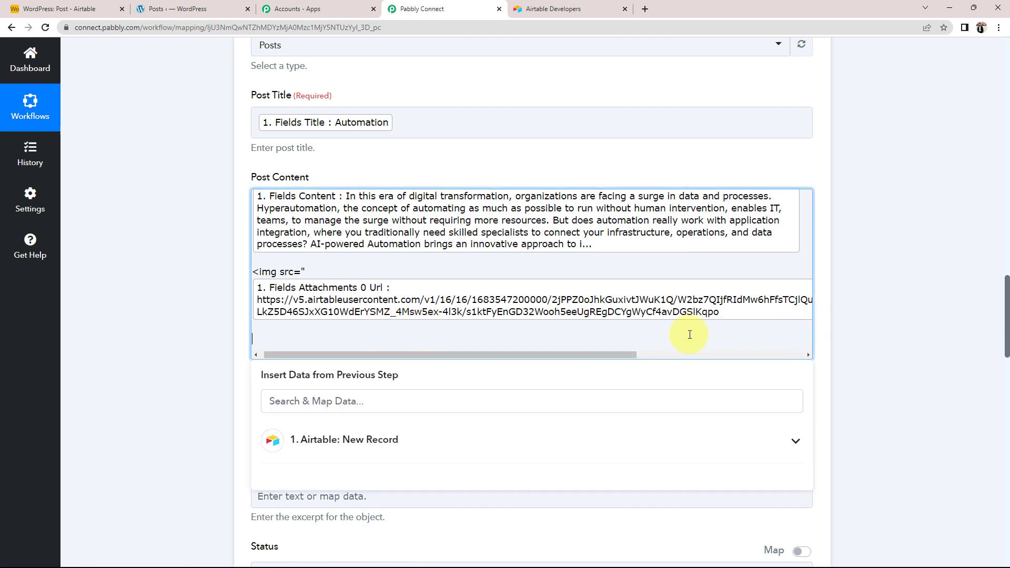
key("BackSpace")
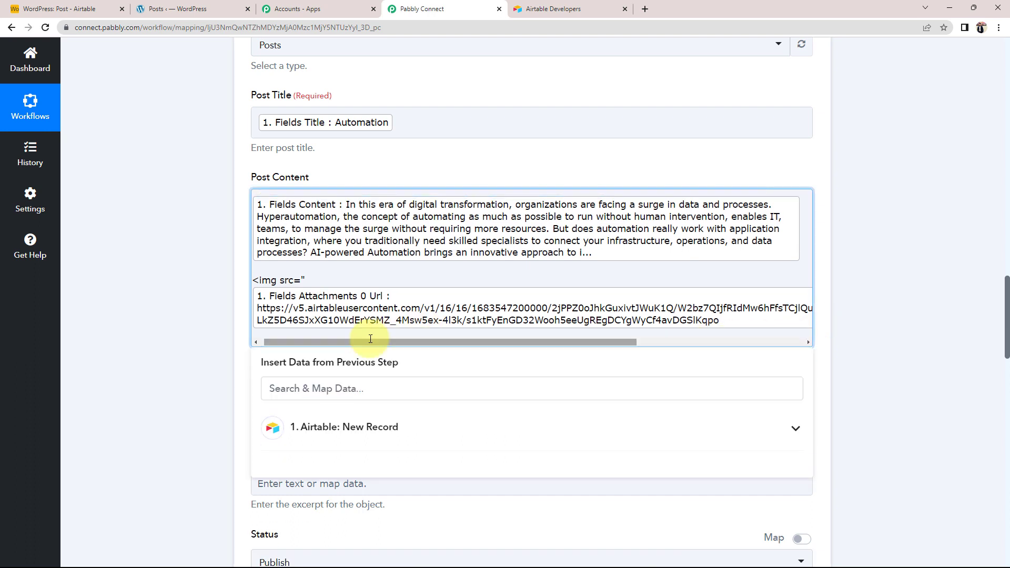
type("\"")
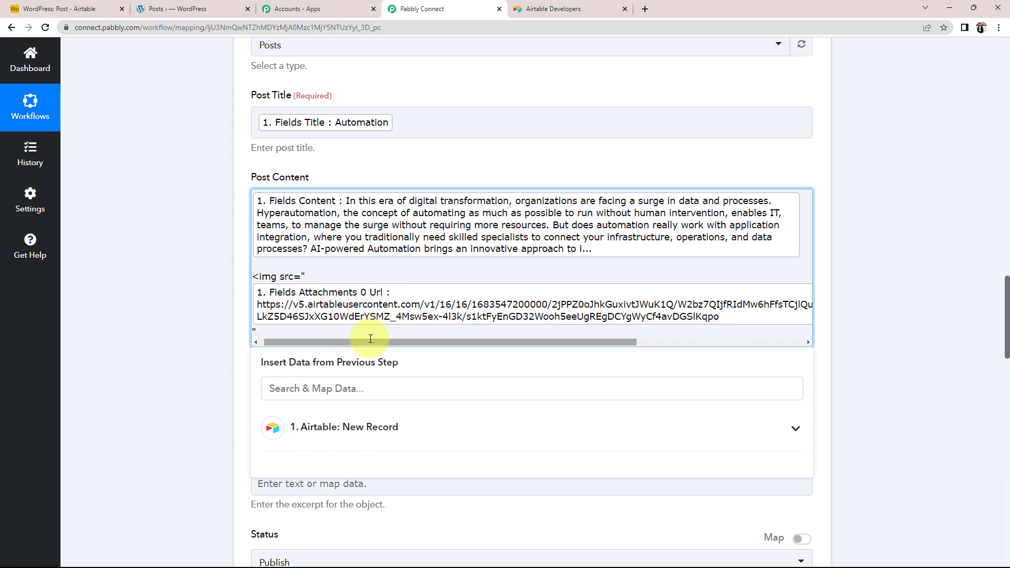
type(">")
left_click(191, 327)
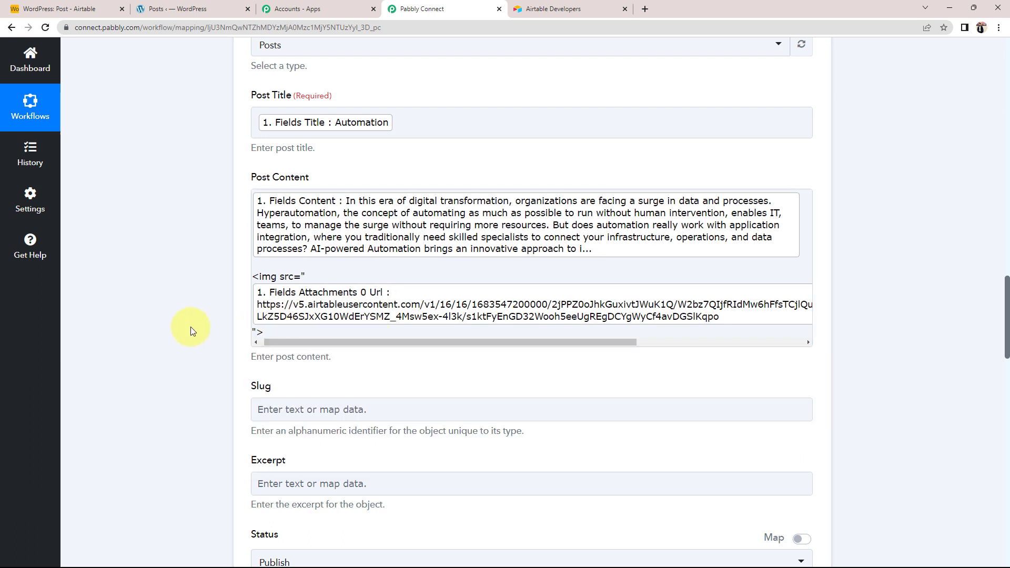
left_click(346, 316)
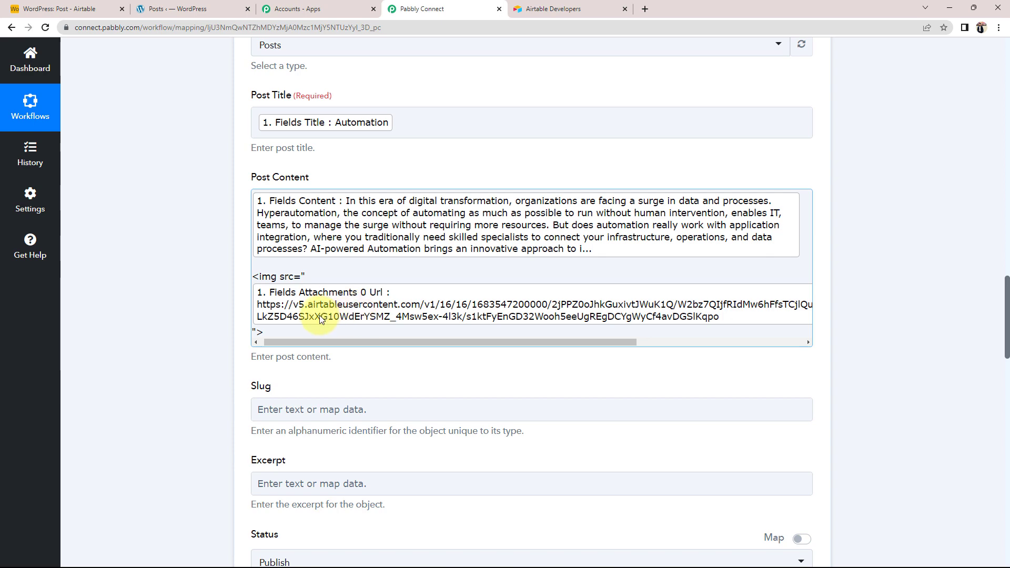
Select Publish as the Status of the post in the WordPress Create a Post action.
left_click(120, 327)
scroll(118, 337, "down", 5)
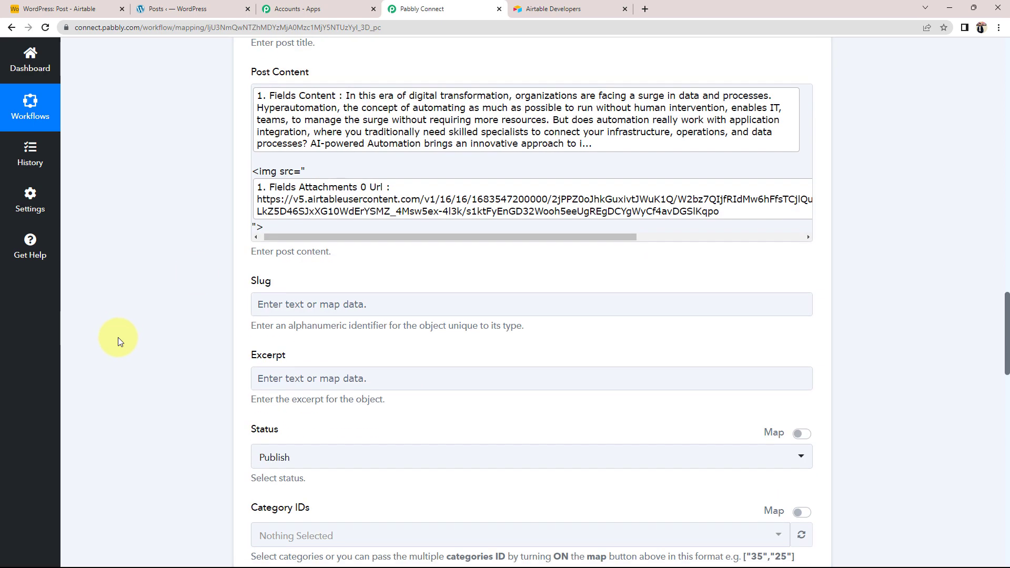
scroll(118, 336, "down", 4)
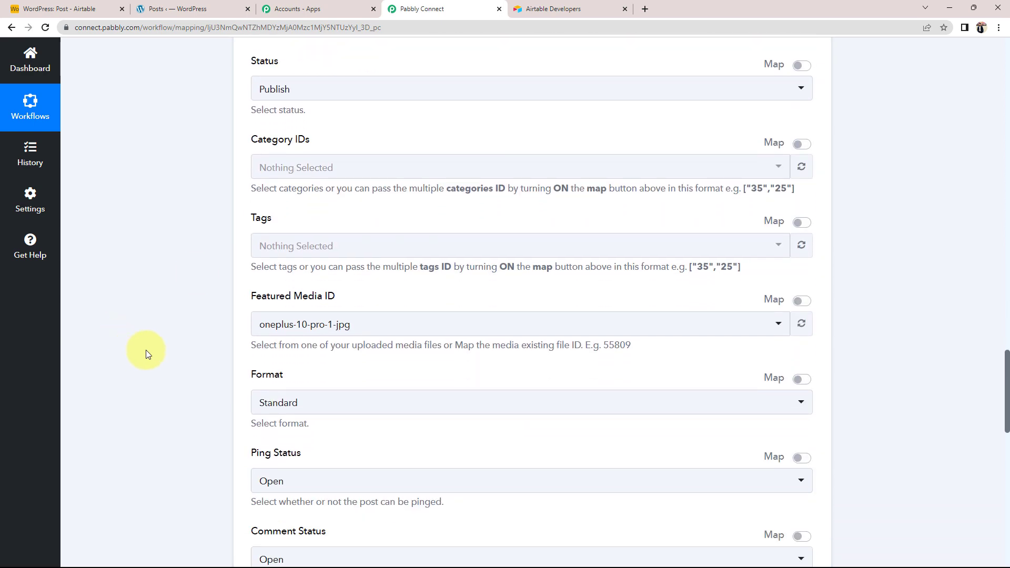
scroll(148, 308, "up", 1)
left_click(255, 141)
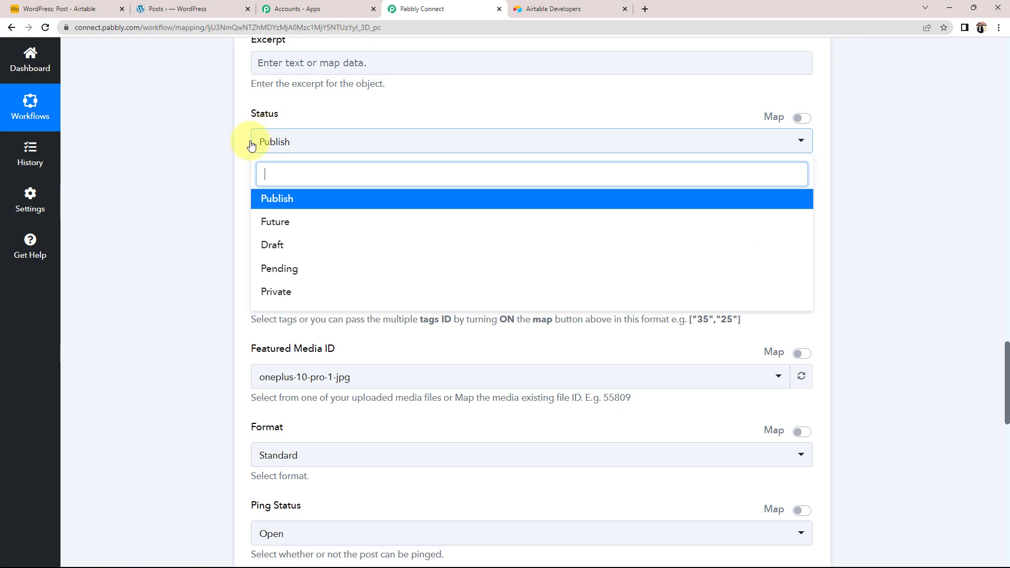
left_click(265, 203)
Review the remaining Create a Post fields, save the action with a test request, and look through the response received.
scroll(206, 287, "down", 6)
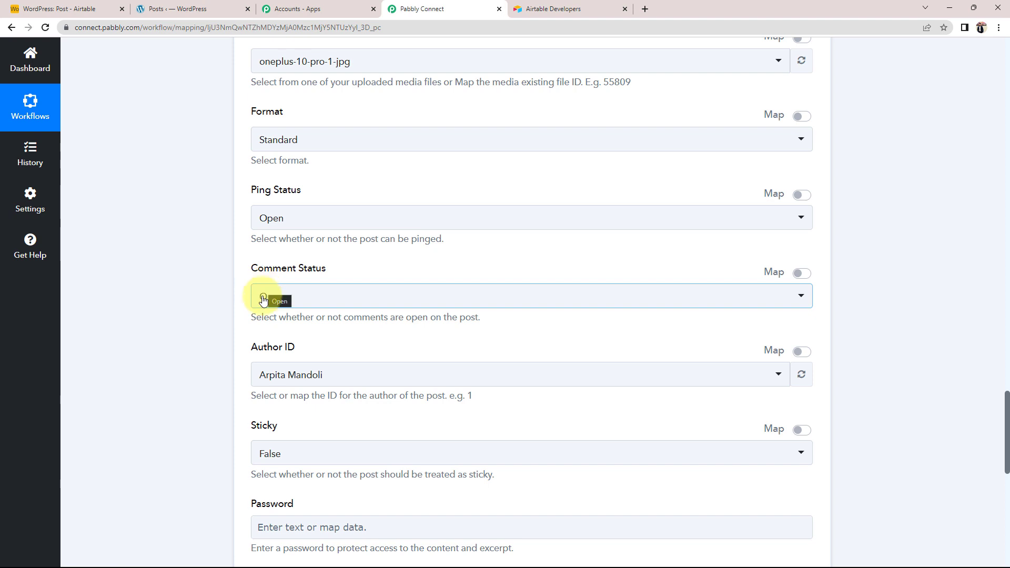
scroll(265, 294, "down", 3)
scroll(158, 316, "down", 3)
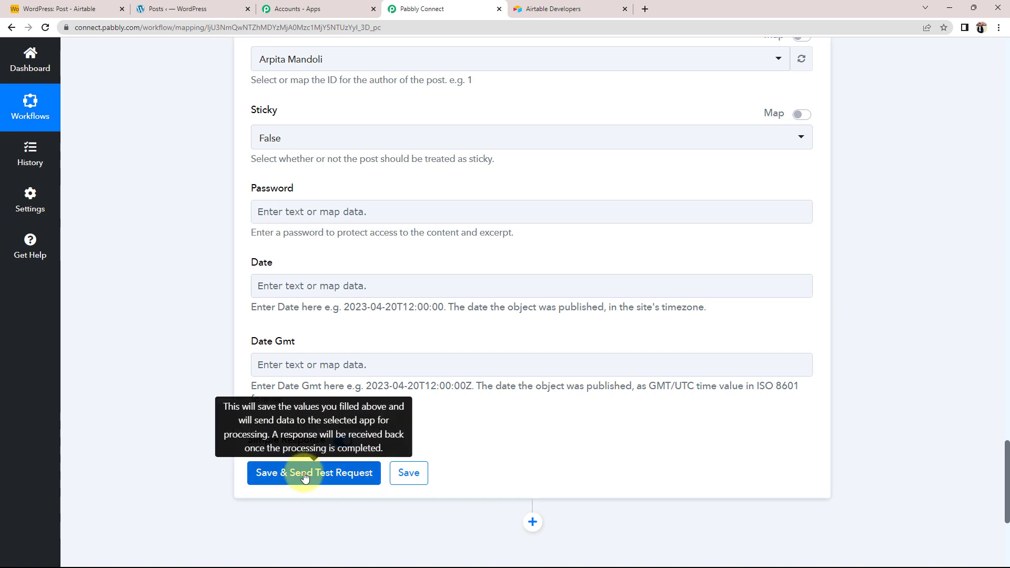
scroll(166, 427, "up", 15)
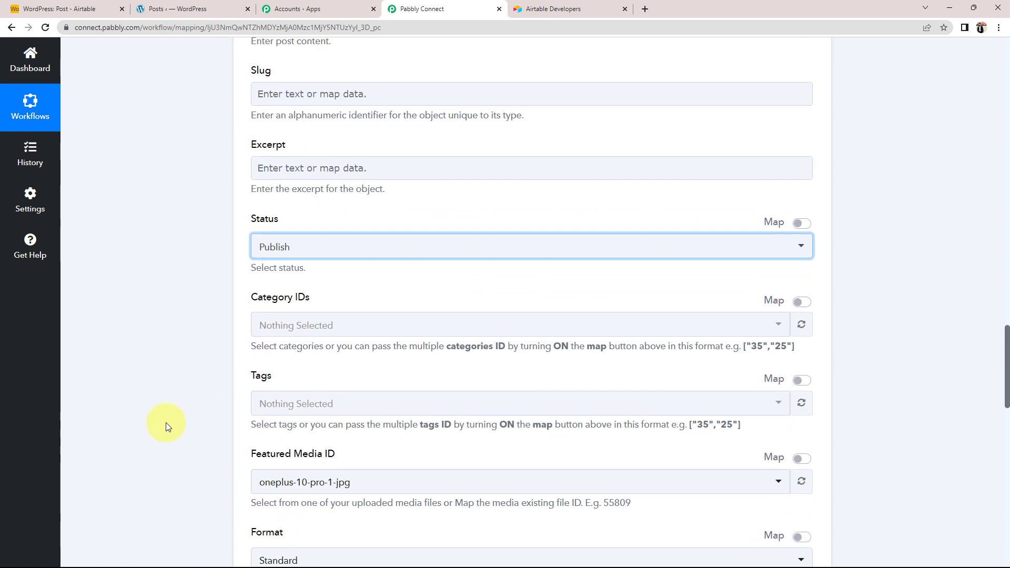
scroll(229, 318, "up", 3)
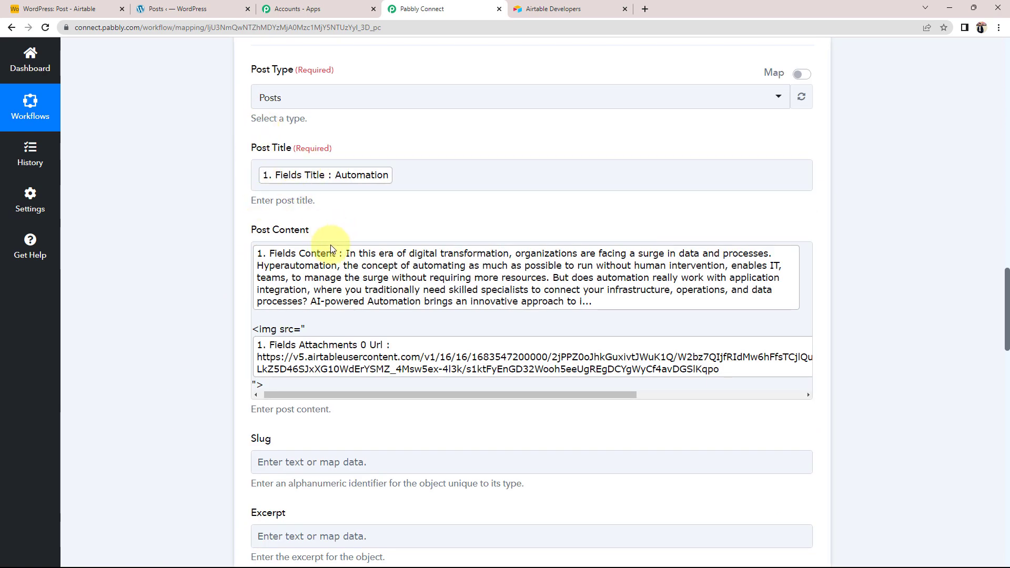
scroll(154, 333, "down", 11)
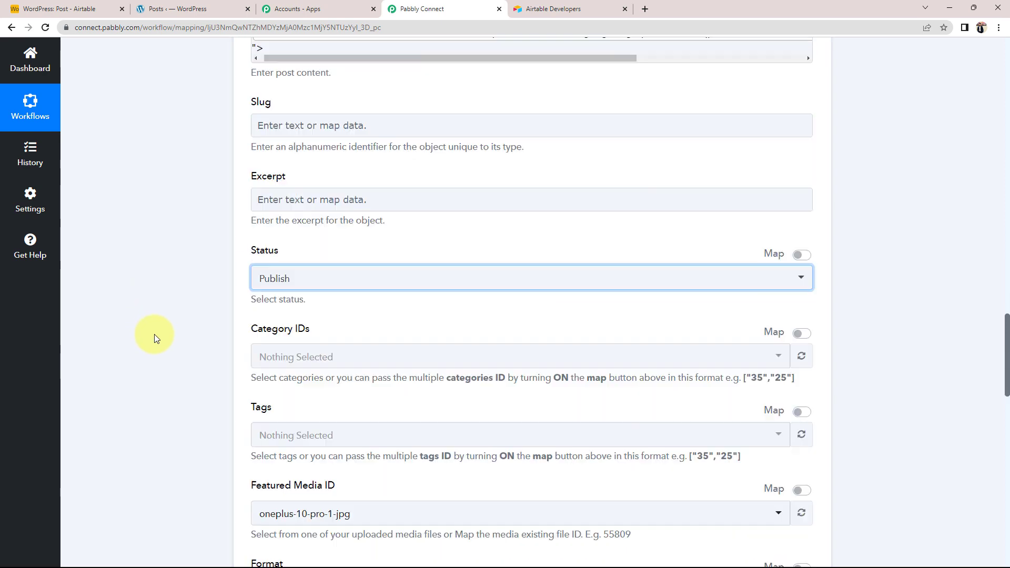
scroll(156, 324, "down", 10)
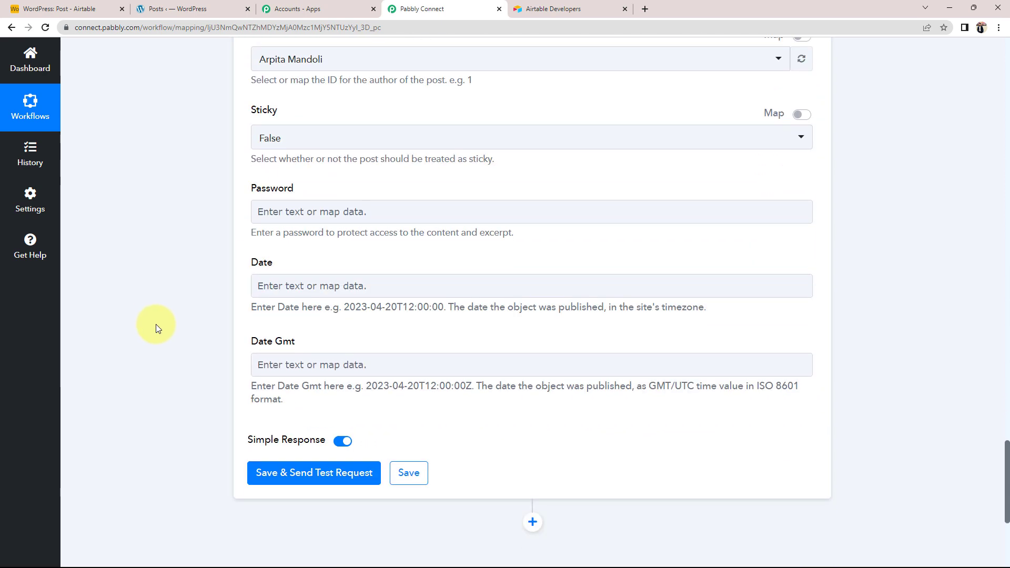
left_click(248, 483)
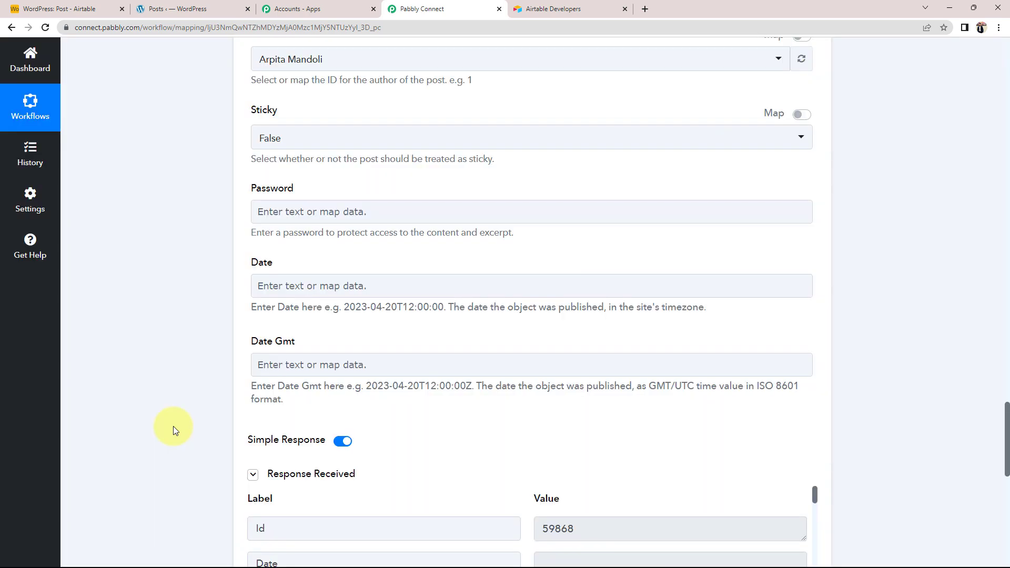
scroll(174, 421, "down", 6)
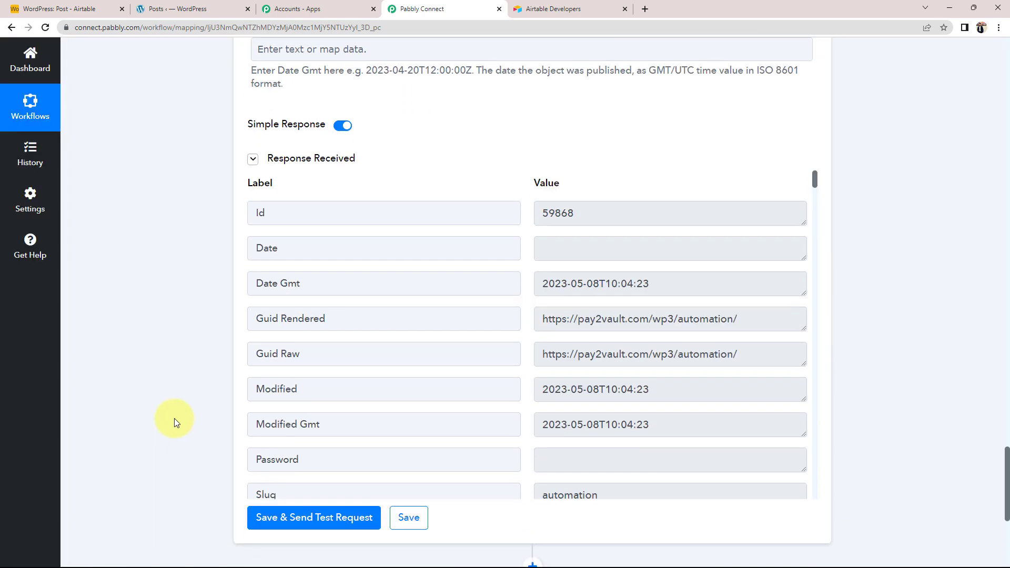
scroll(644, 384, "down", 10)
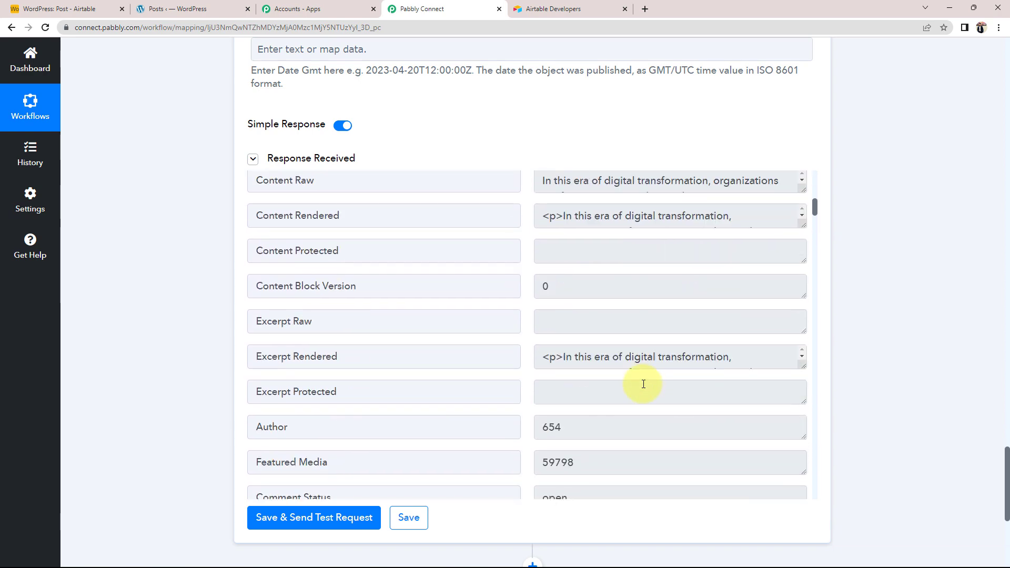
scroll(643, 384, "up", 10)
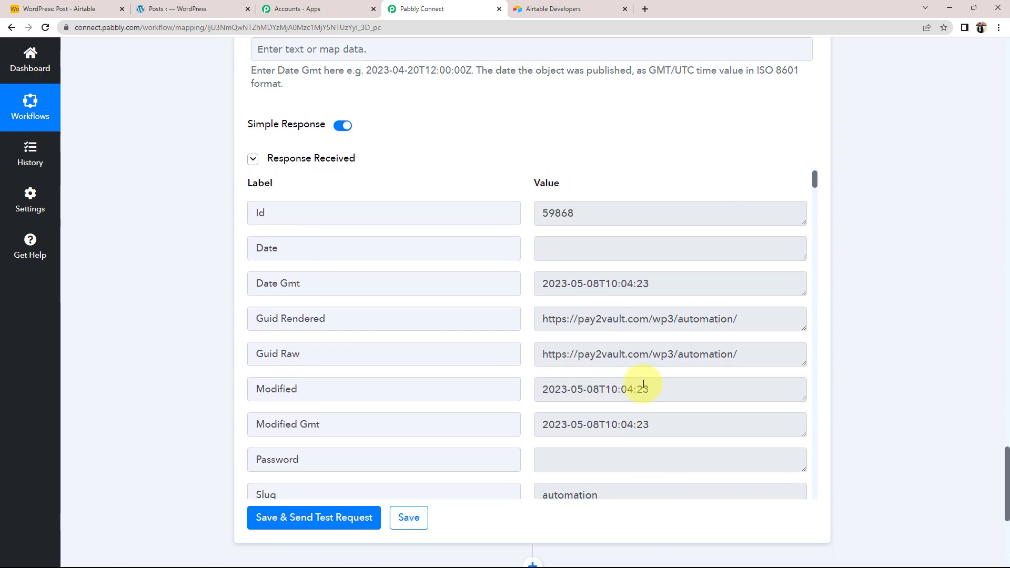
Switch to WordPress, reload the list of all posts and open the Automation post.
left_click(208, 8)
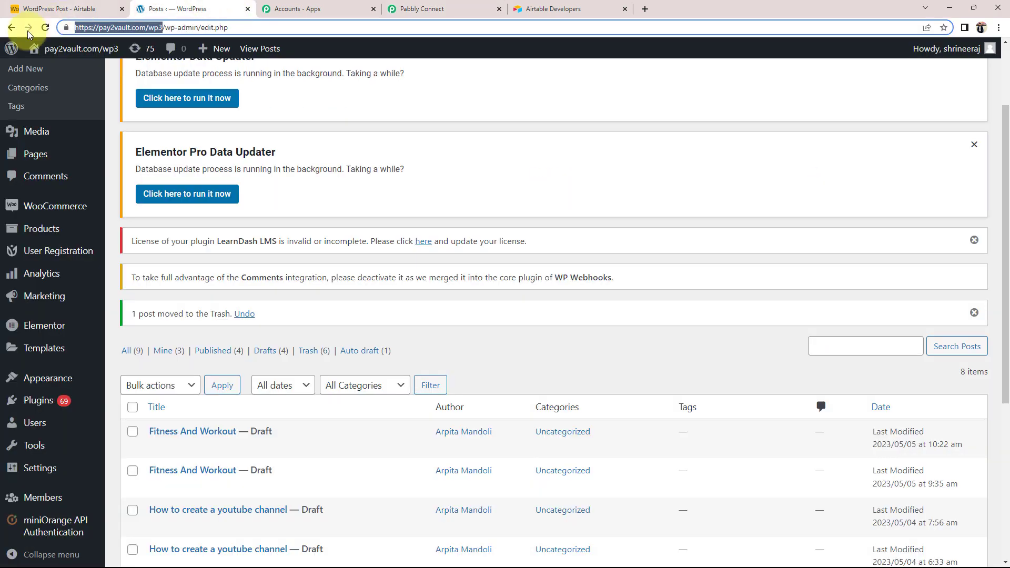
scroll(15, 232, "up", 3)
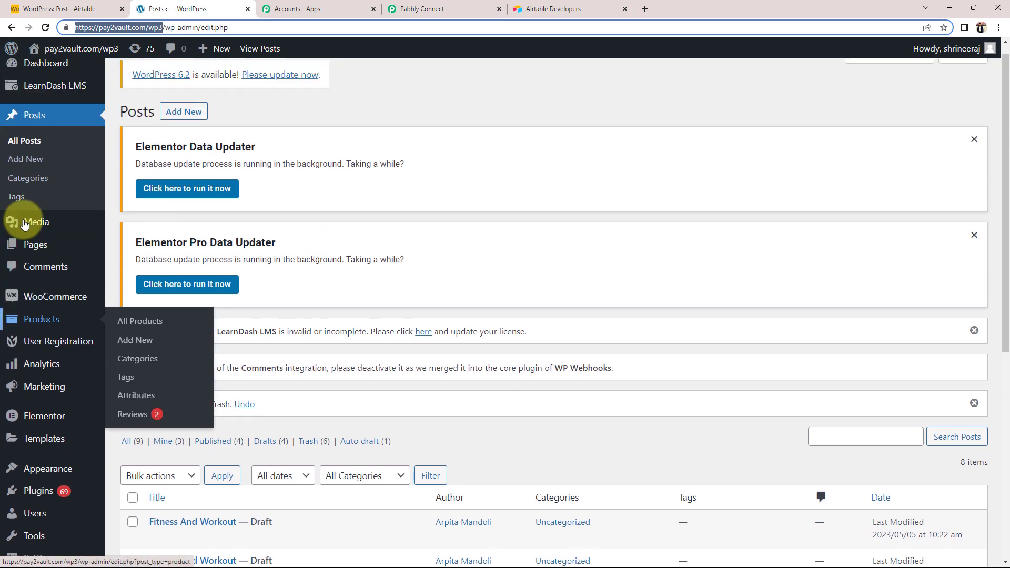
left_click(29, 138)
scroll(90, 455, "down", 1)
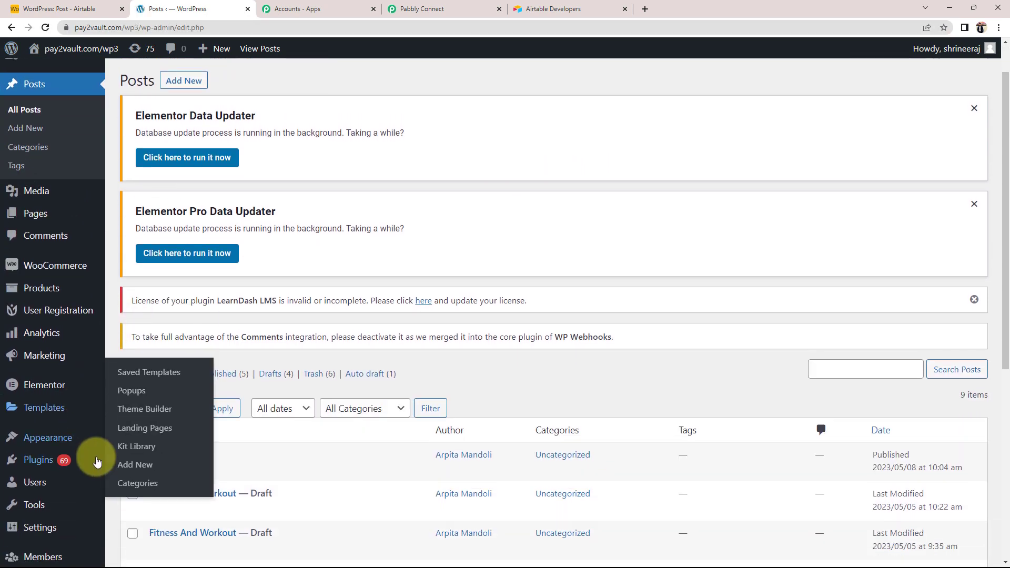
scroll(181, 451, "down", 1)
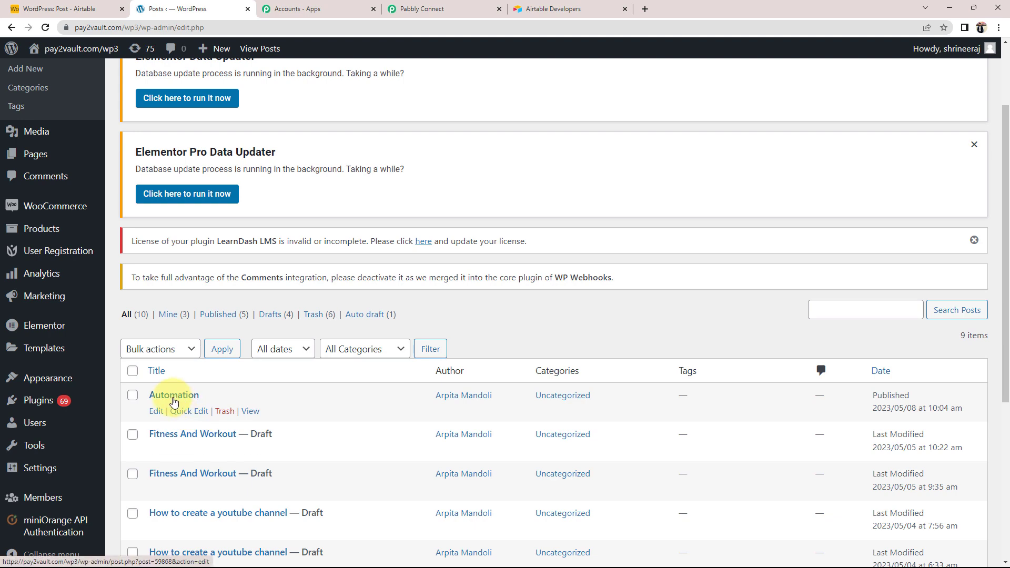
left_click(175, 402)
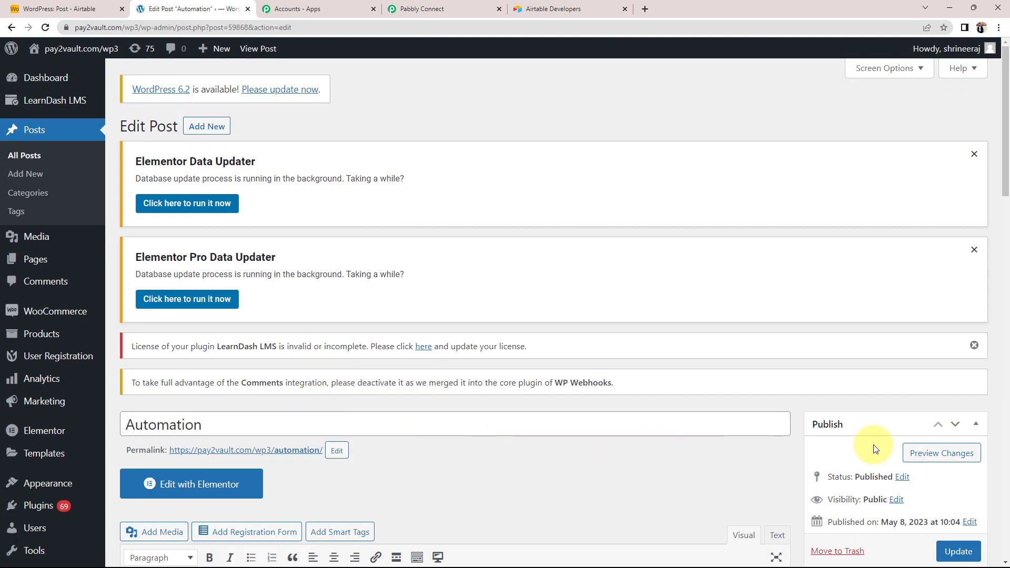
Check the Automation post's title, content and image against the attachment of the record in Airtable.
scroll(243, 389, "down", 3)
scroll(158, 415, "down", 6)
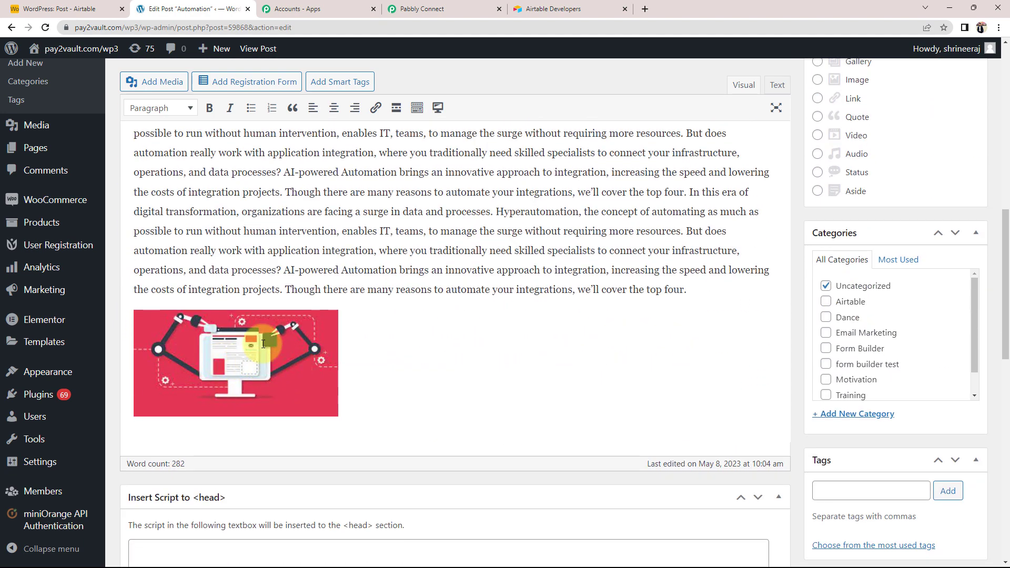
left_click(58, 4)
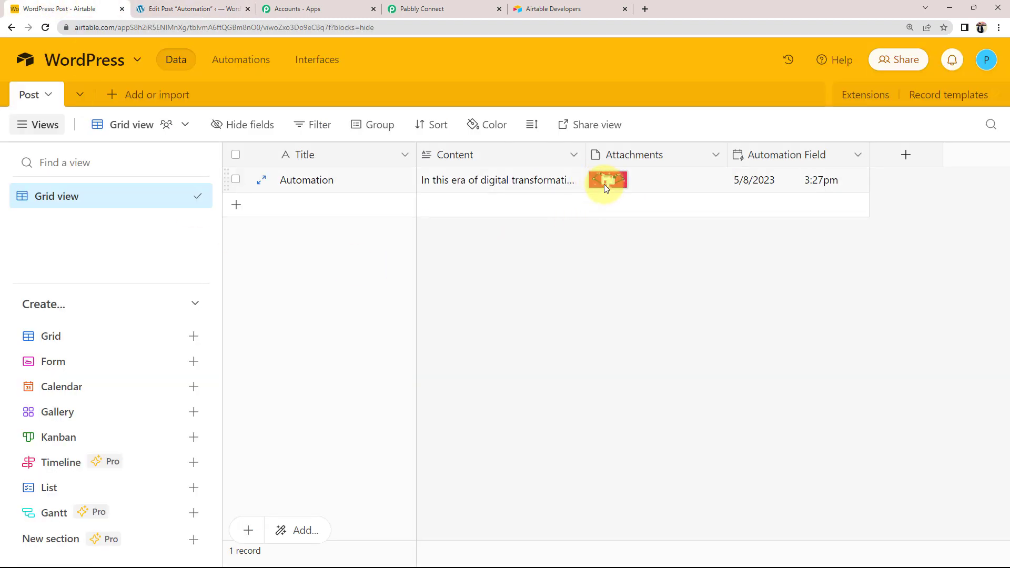
left_click(205, 9)
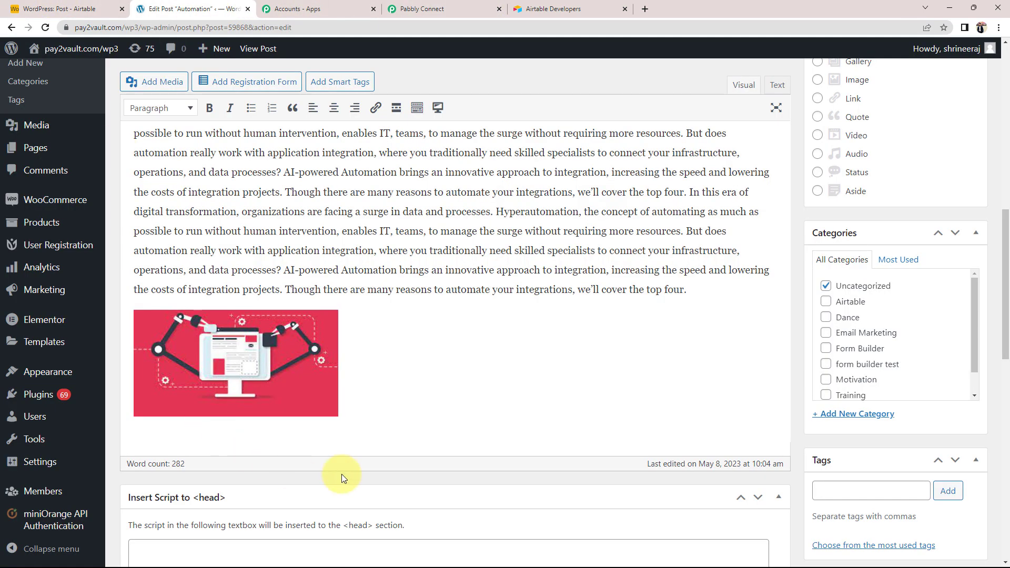
scroll(342, 337, "up", 3)
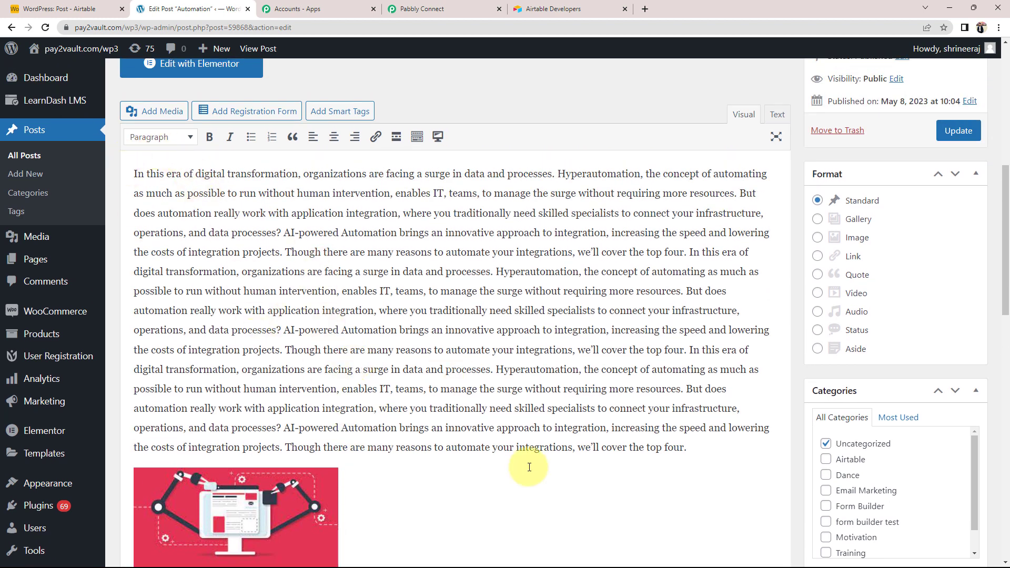
scroll(528, 466, "up", 8)
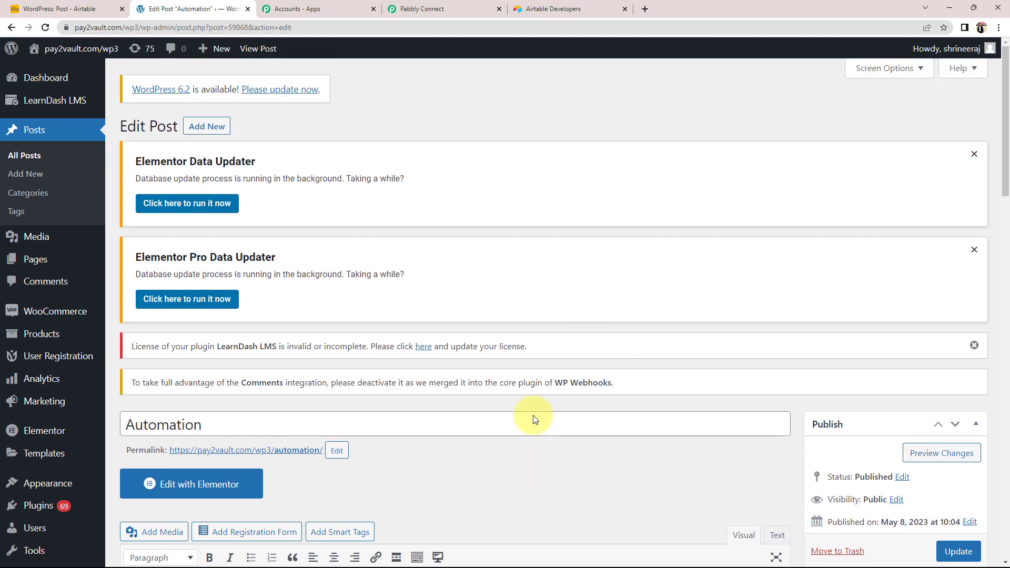
Return to the Pabbly Connect workflow and collapse the WordPress Create a Post action and the Airtable New Record trigger.
left_click(447, 8)
scroll(204, 289, "up", 12)
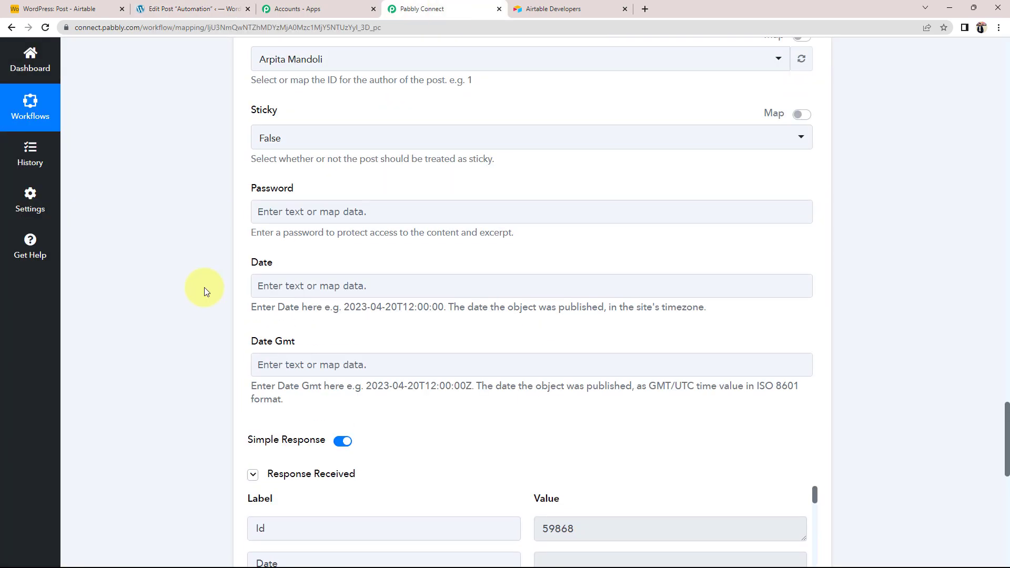
scroll(204, 288, "up", 20)
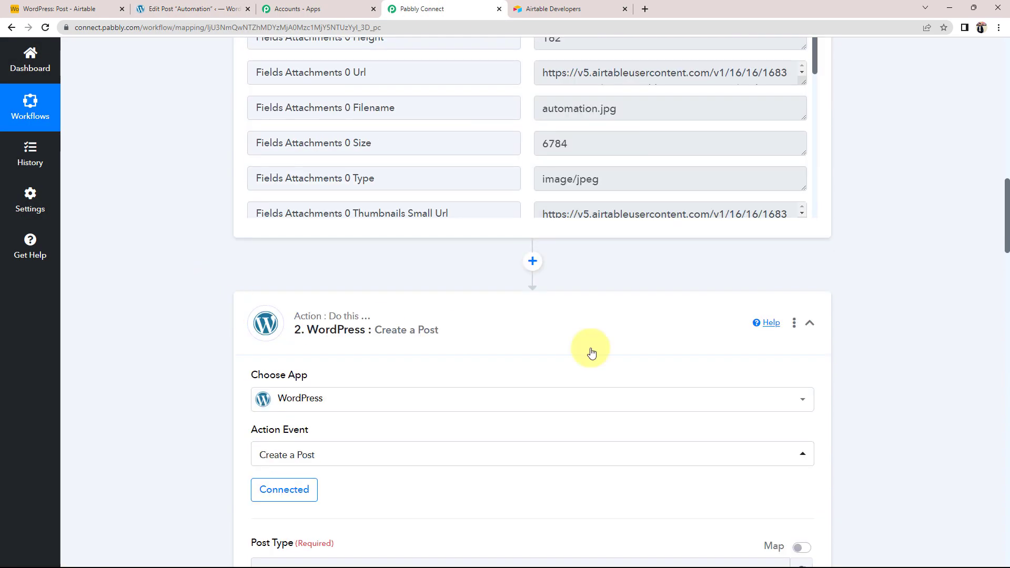
left_click(575, 328)
scroll(575, 327, "up", 15)
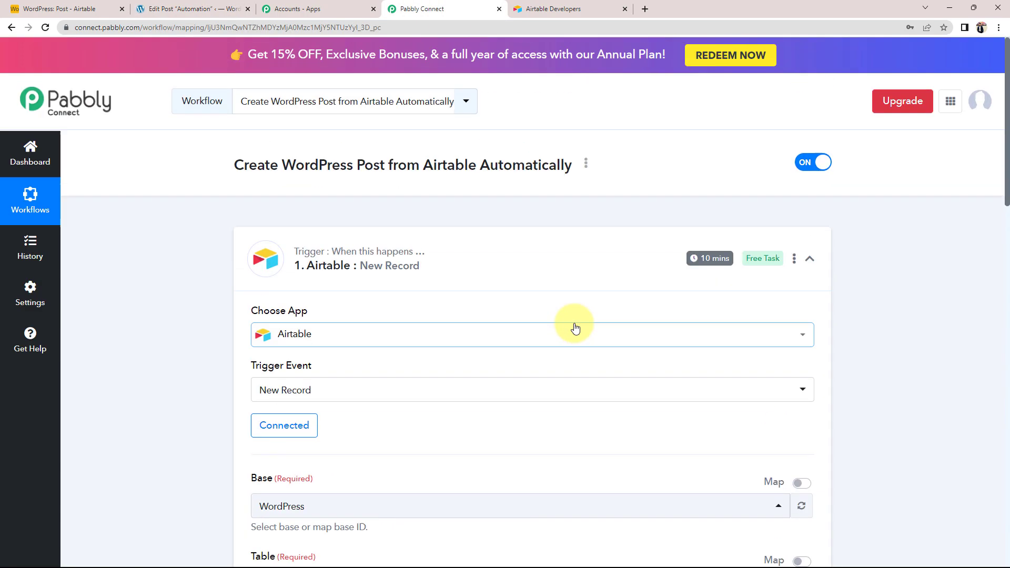
left_click(548, 260)
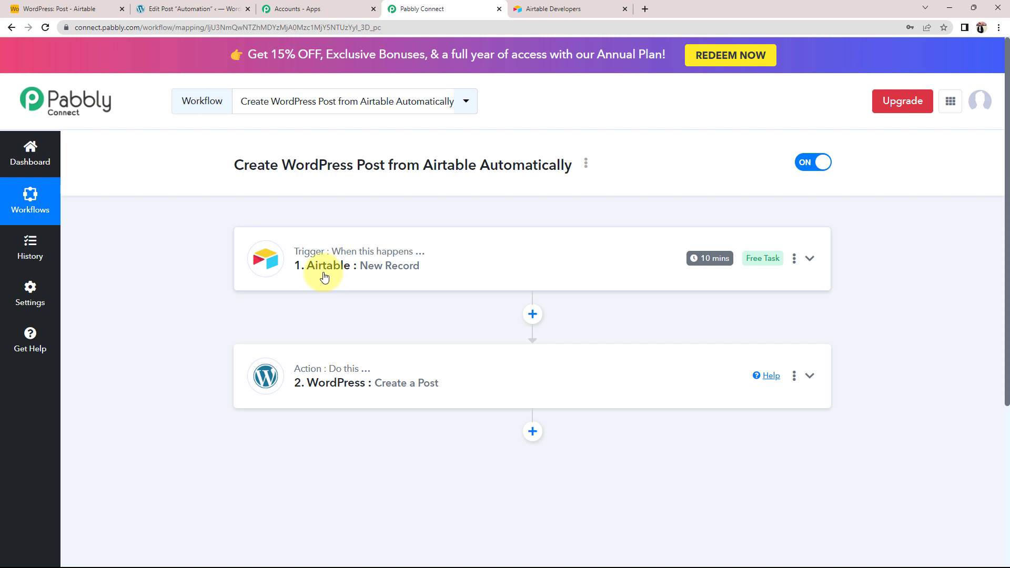
Look at the Post table in Airtable where new records are added, and return to the Pabbly Connect workflow.
left_click(58, 9)
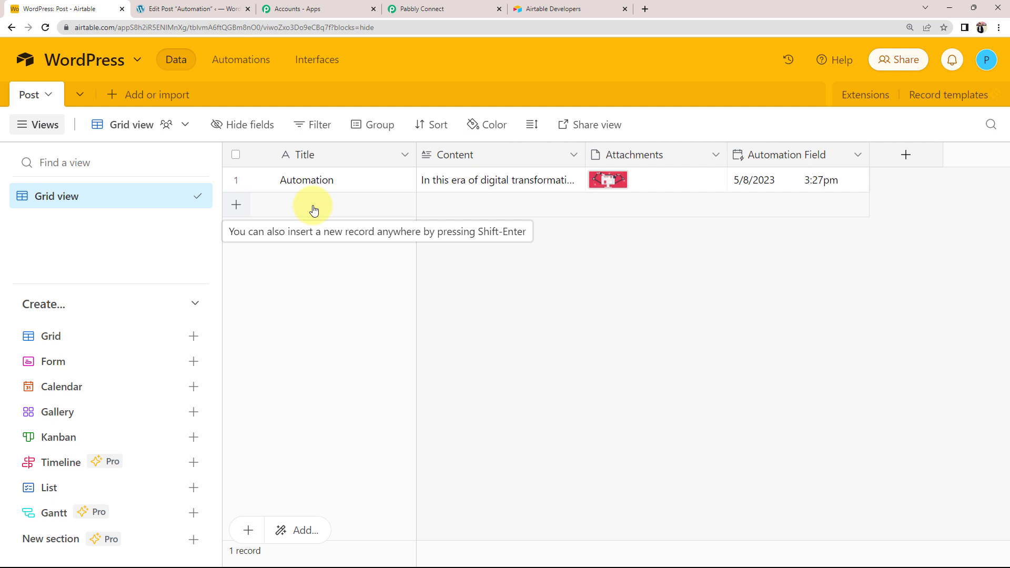
left_click(413, 9)
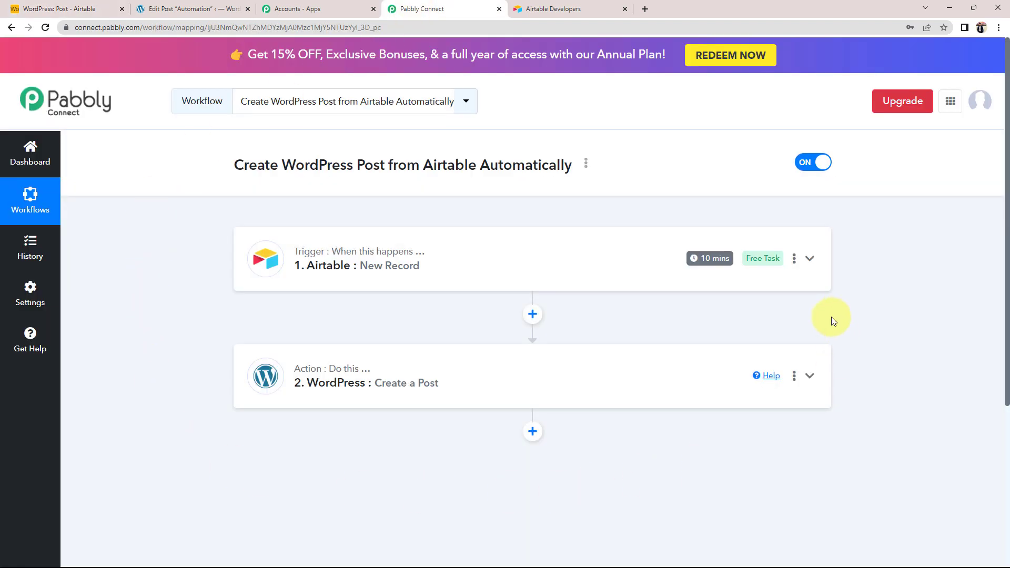